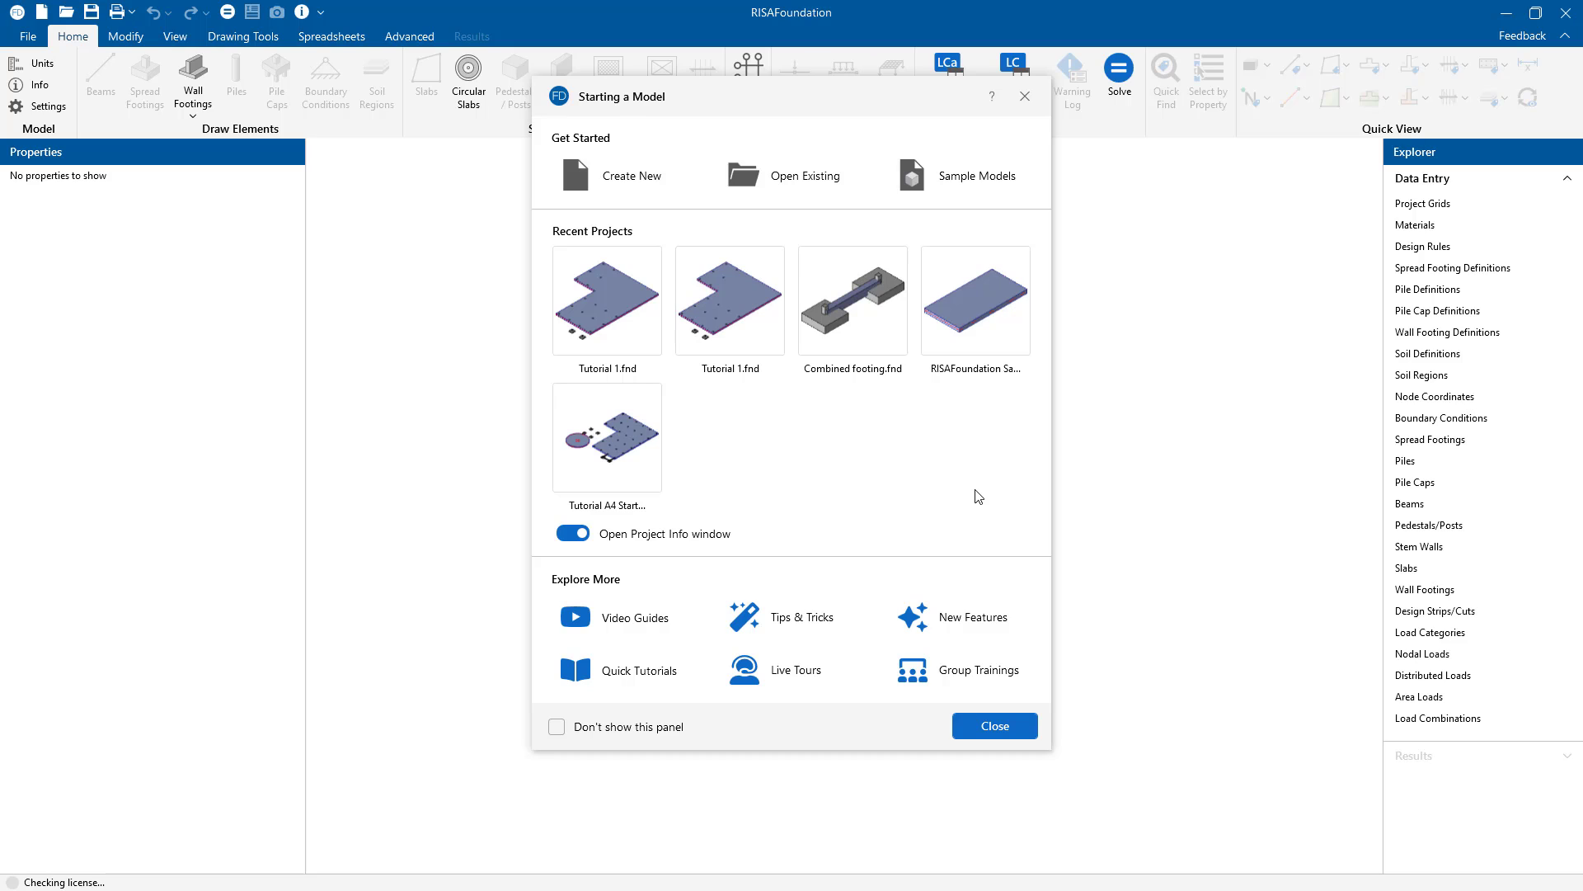
Start a new blank model and accept the default project information
left_click(635, 181)
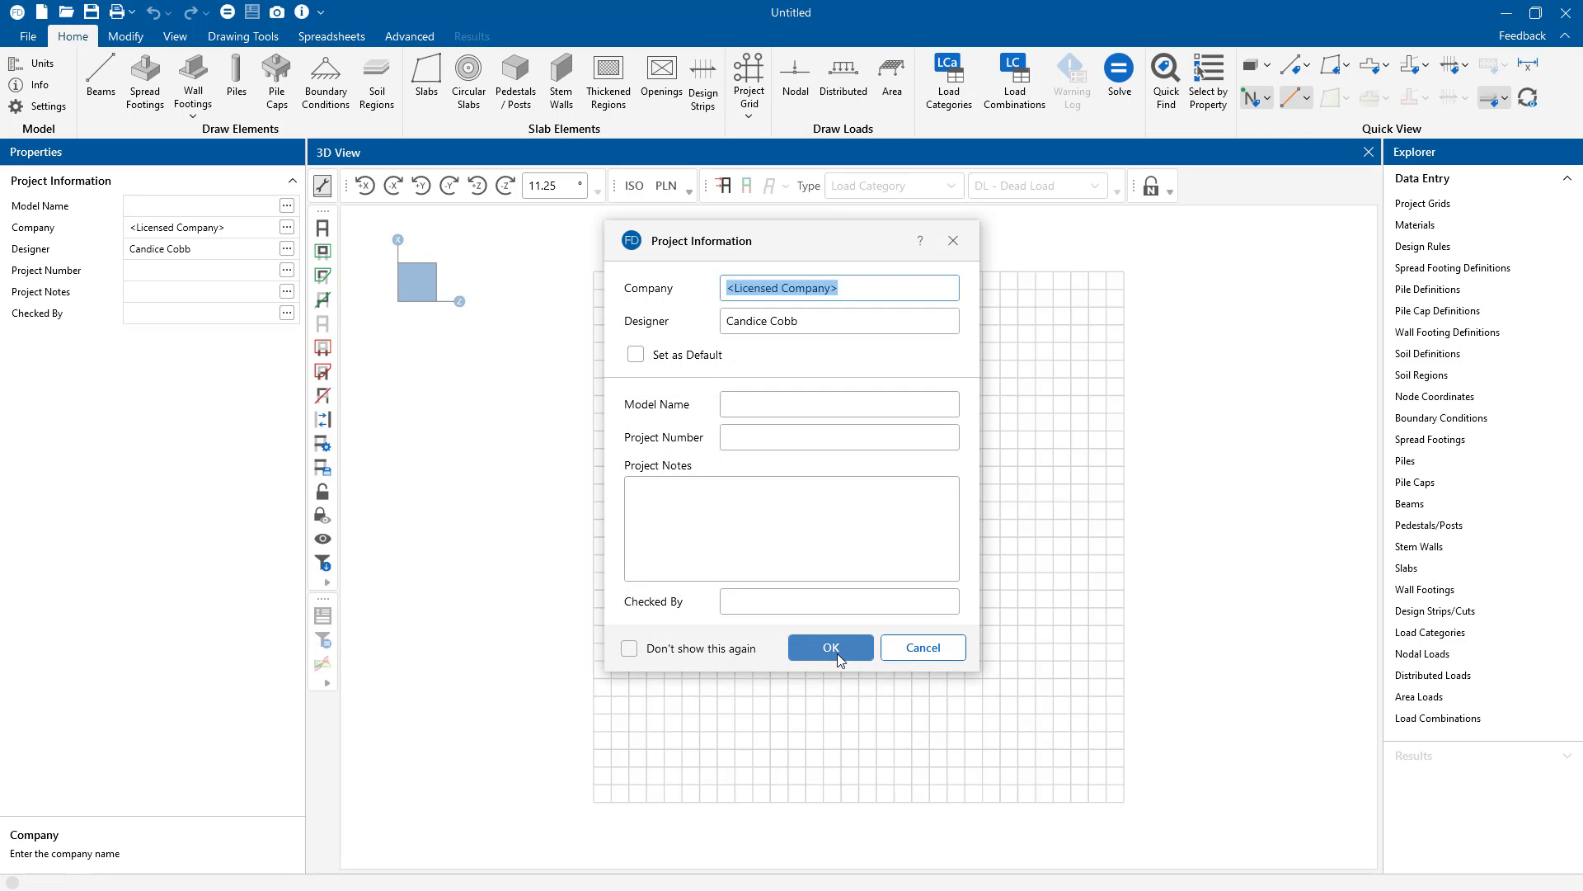
left_click(835, 647)
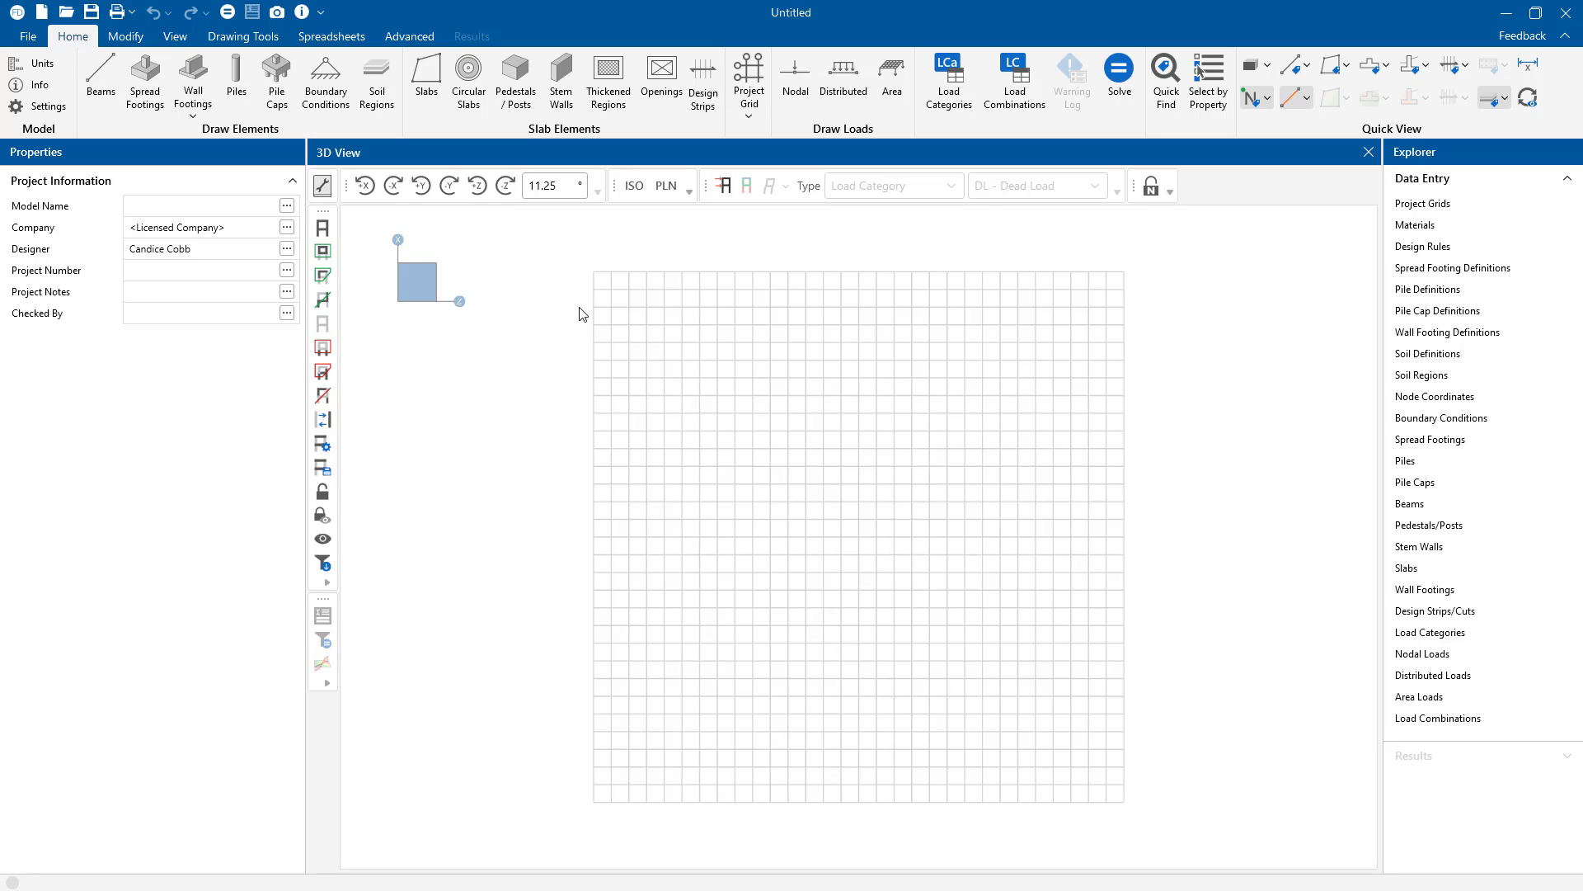
Set the drawing grid to an 80 ft X increment and 0 Z increment, leaving one grid line
left_click(245, 37)
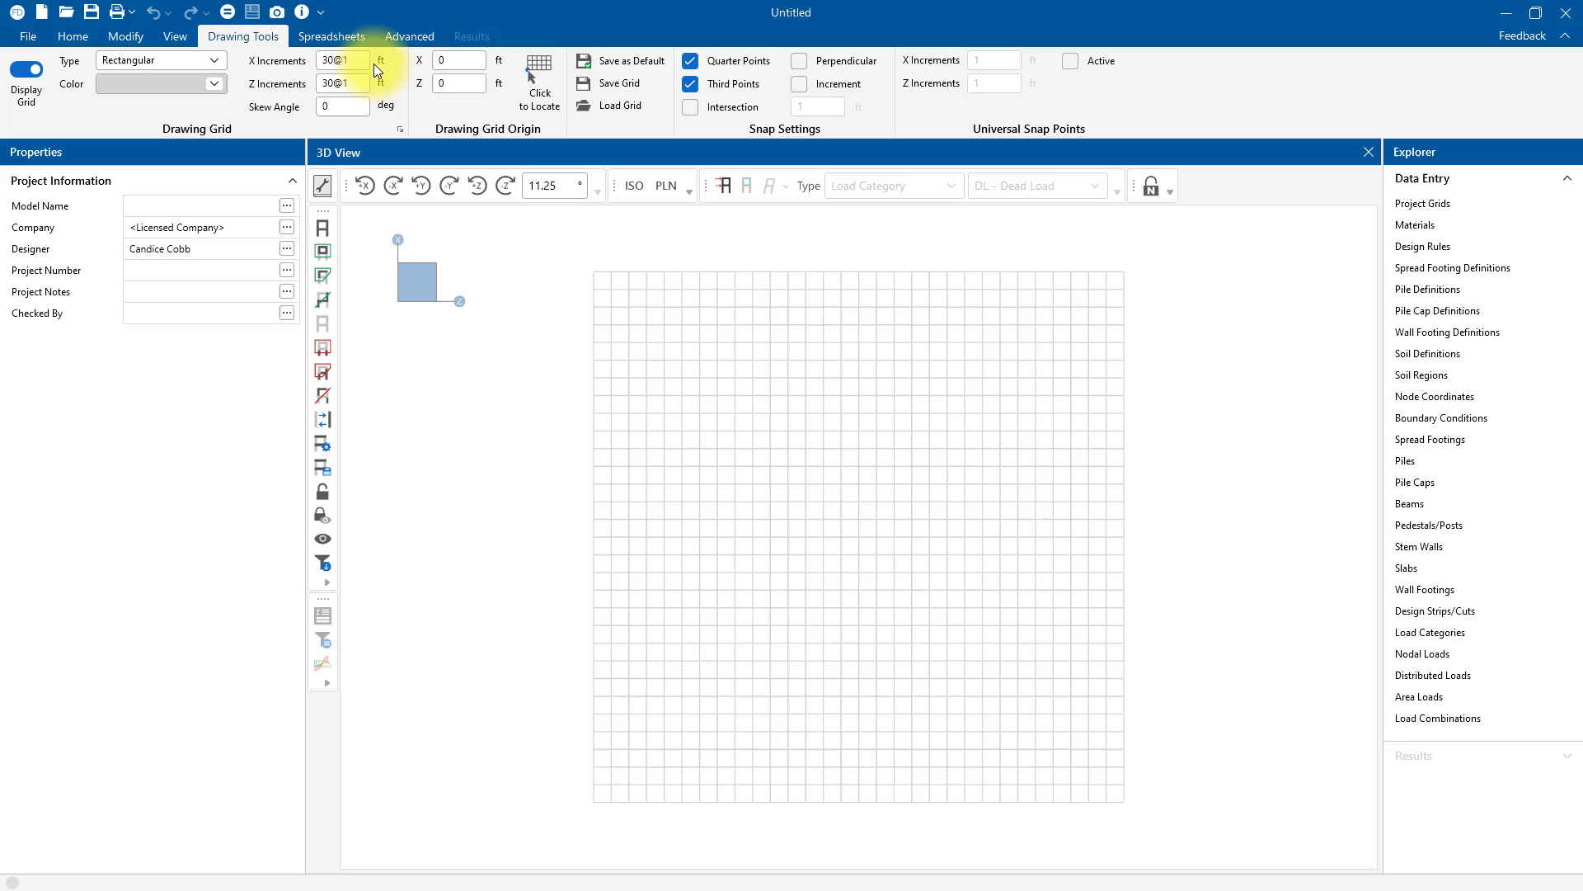
left_click(322, 60)
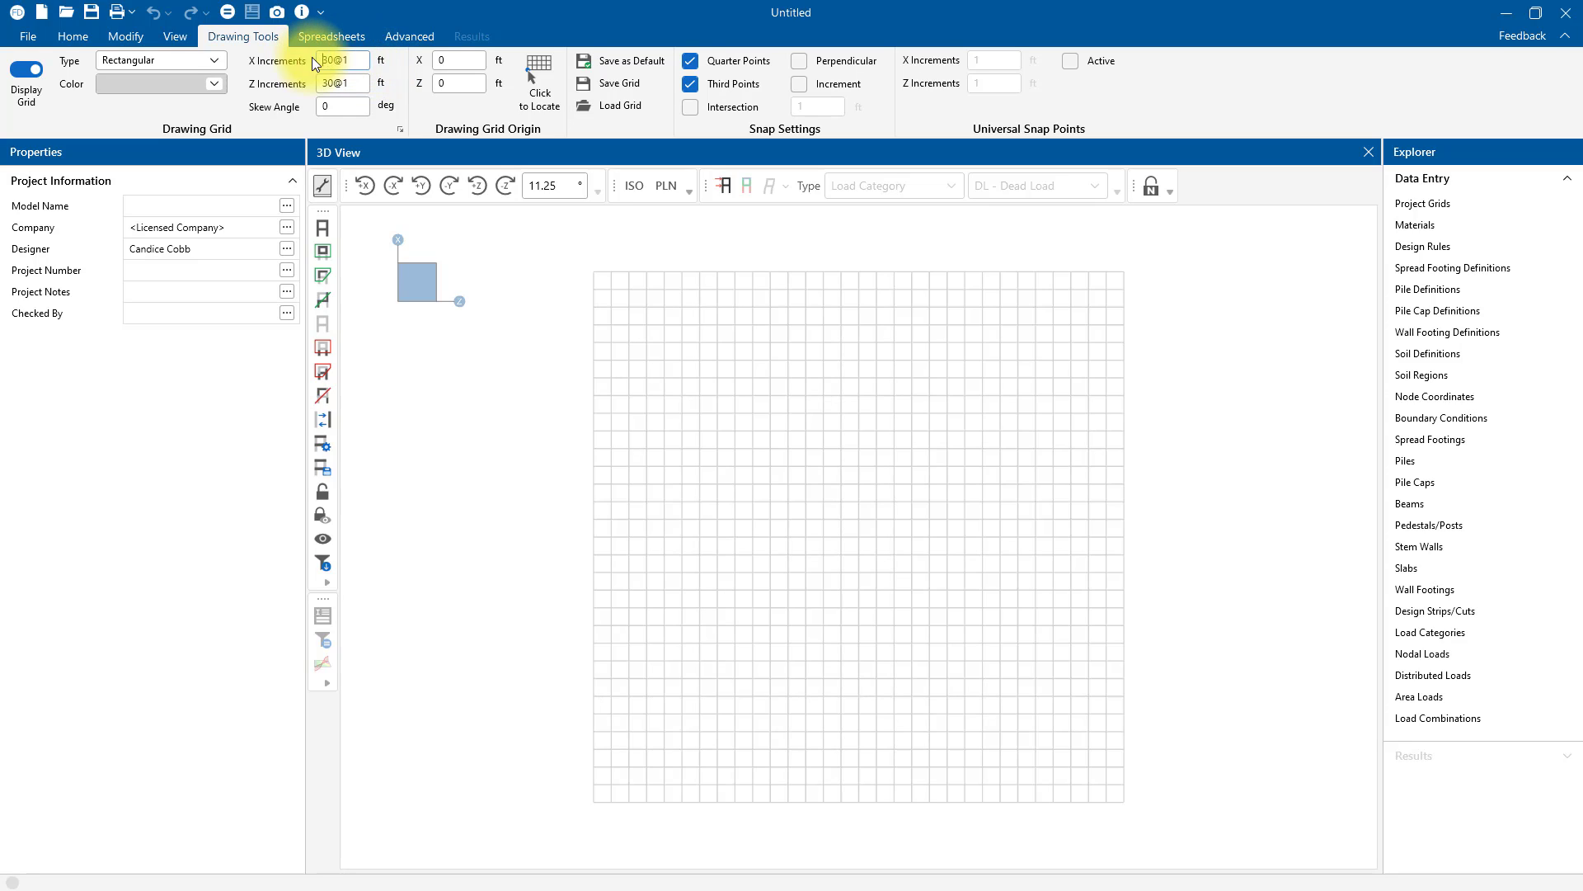
triple_click(361, 83)
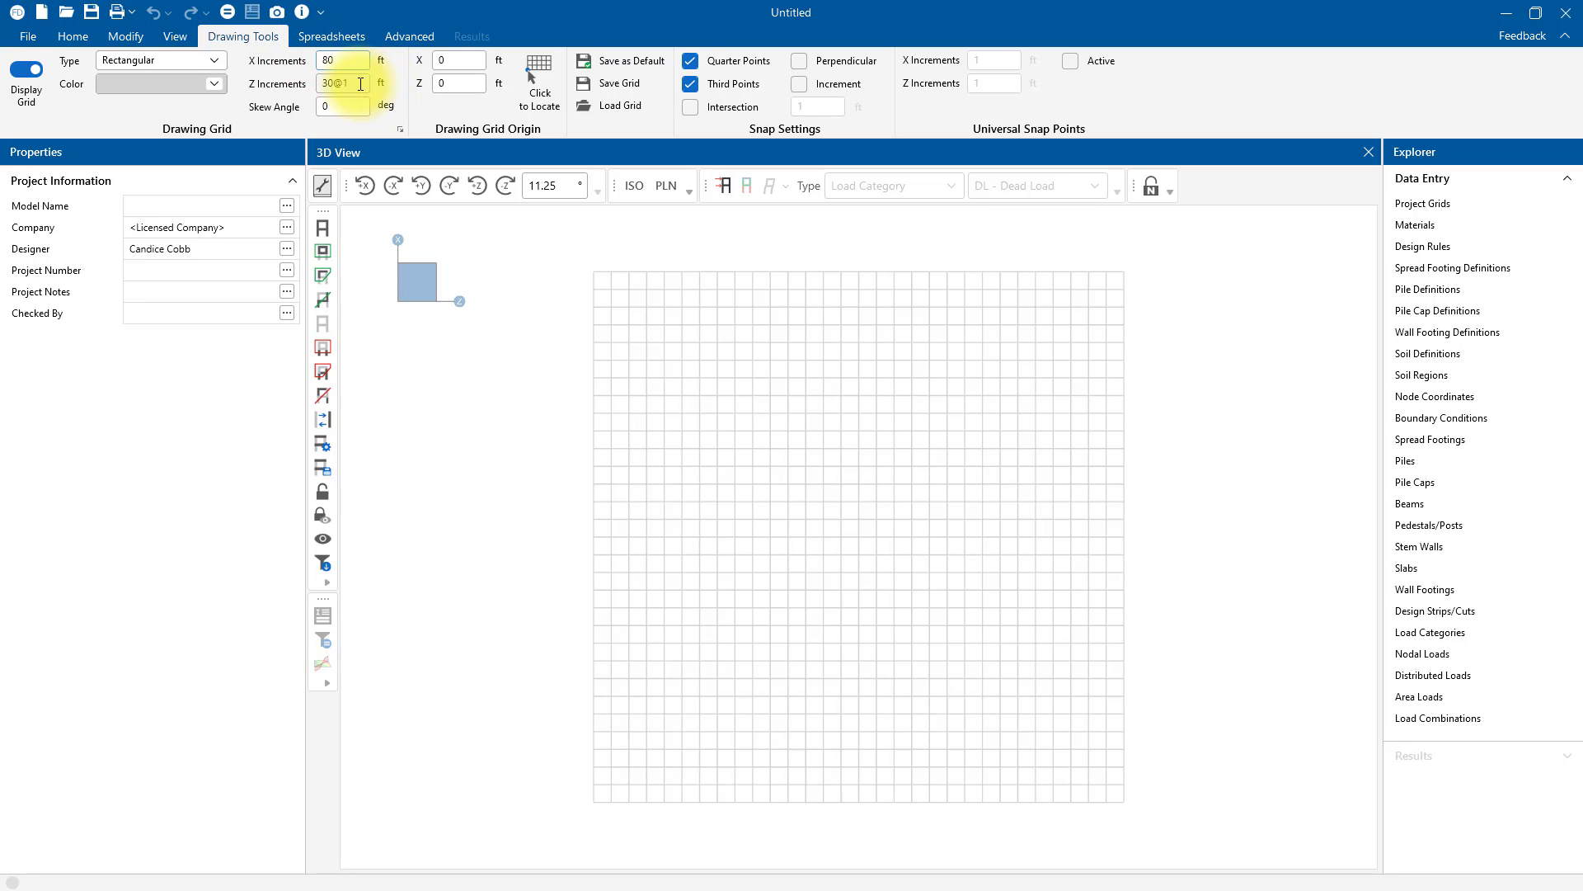
type("0")
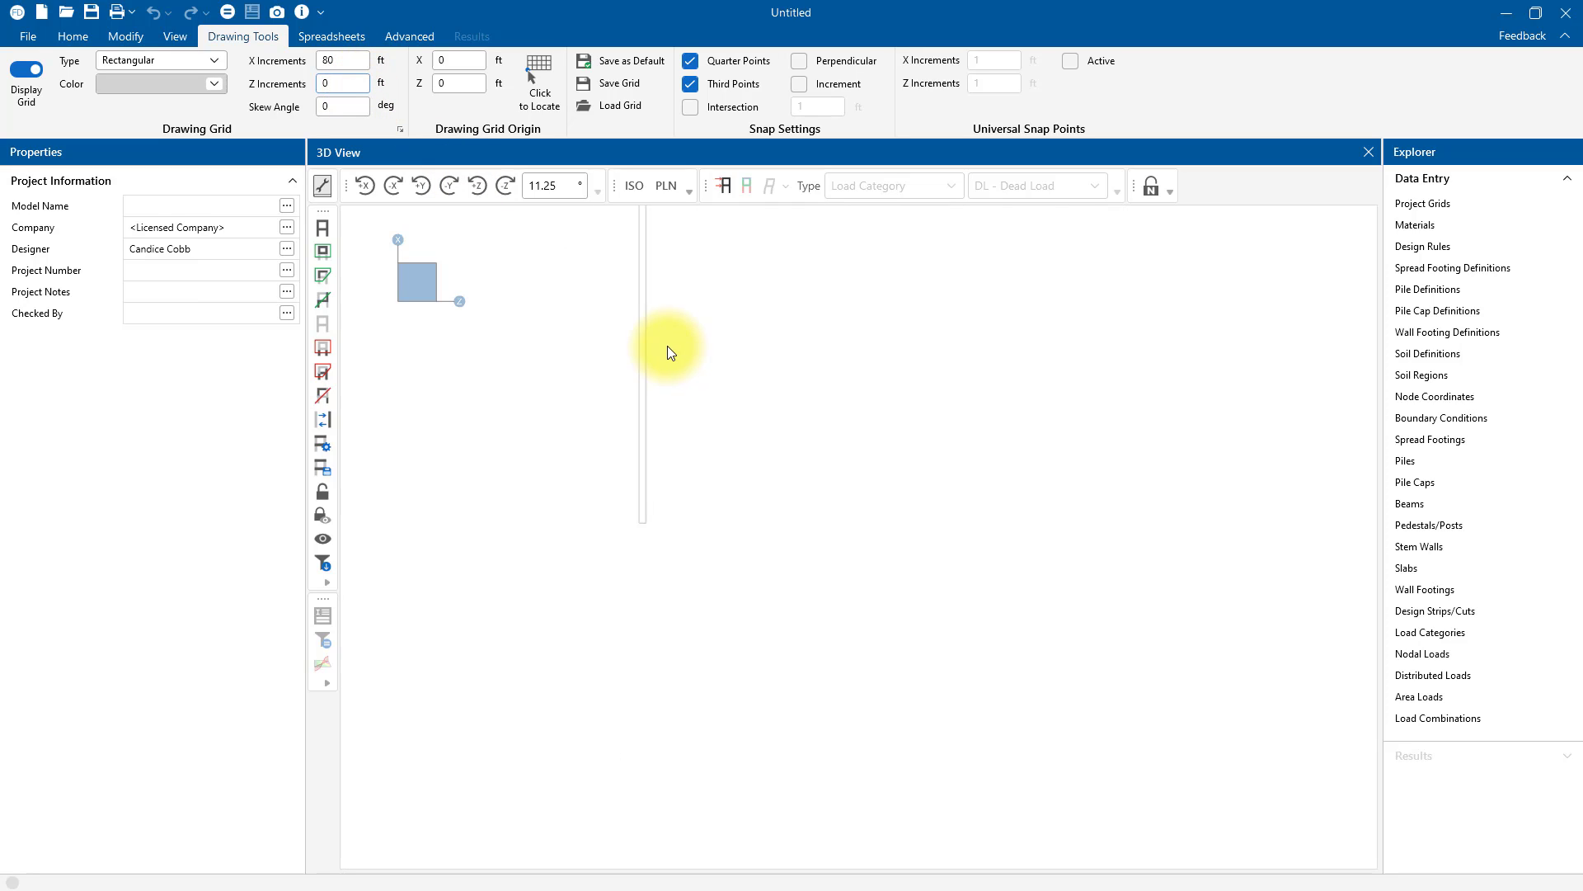
middle_click_drag(667, 549, 690, 502)
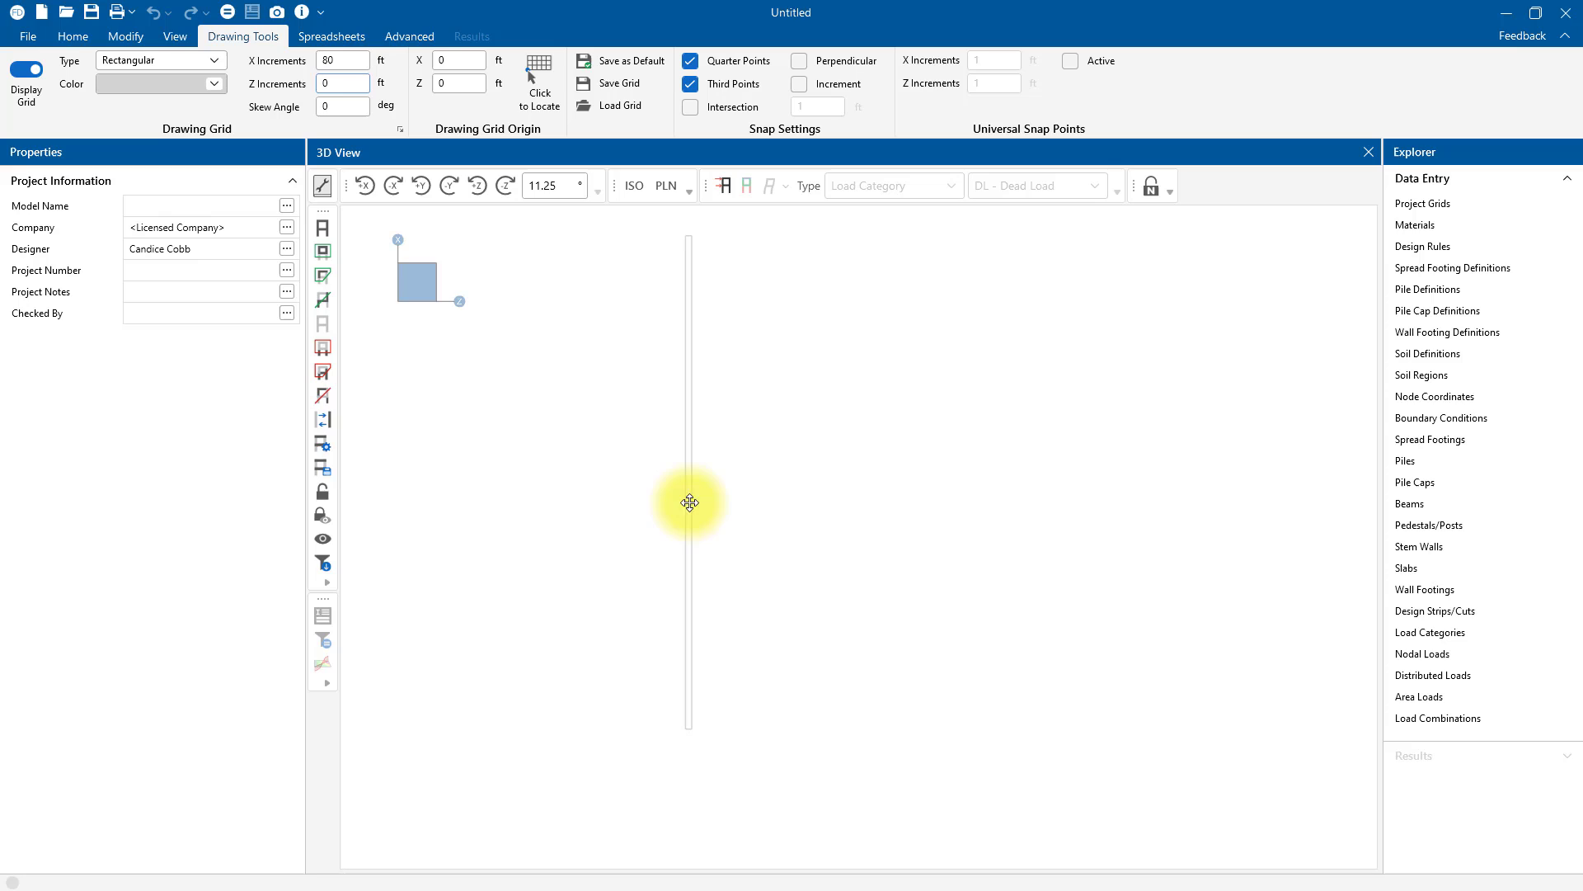
Start drawing a retaining wall footing using the Wall Footing 1 definition
left_click(68, 32)
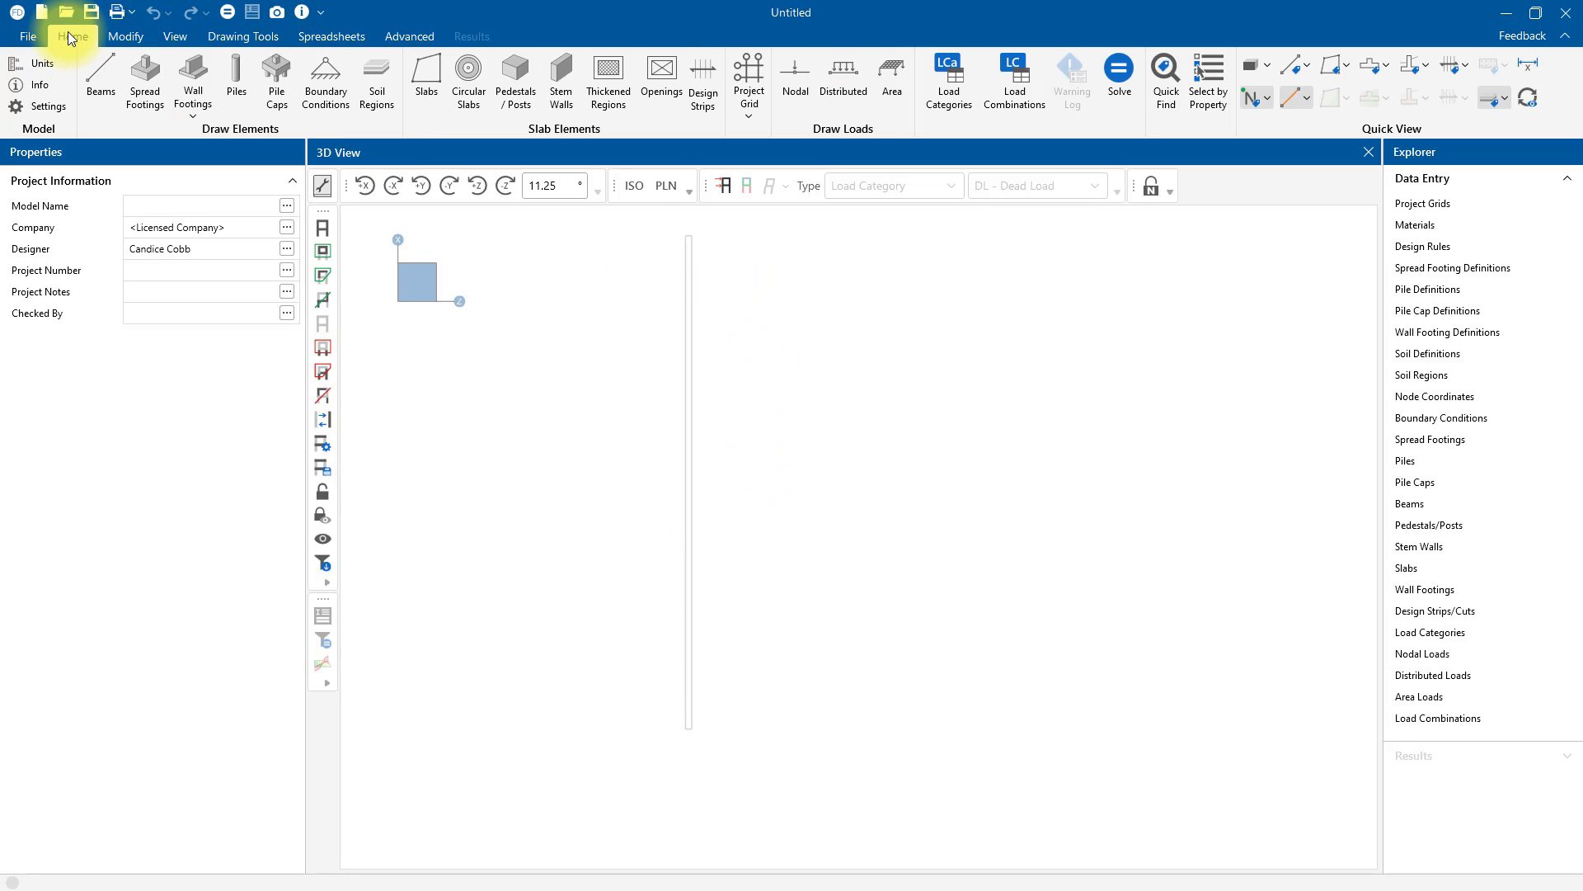
left_click(198, 116)
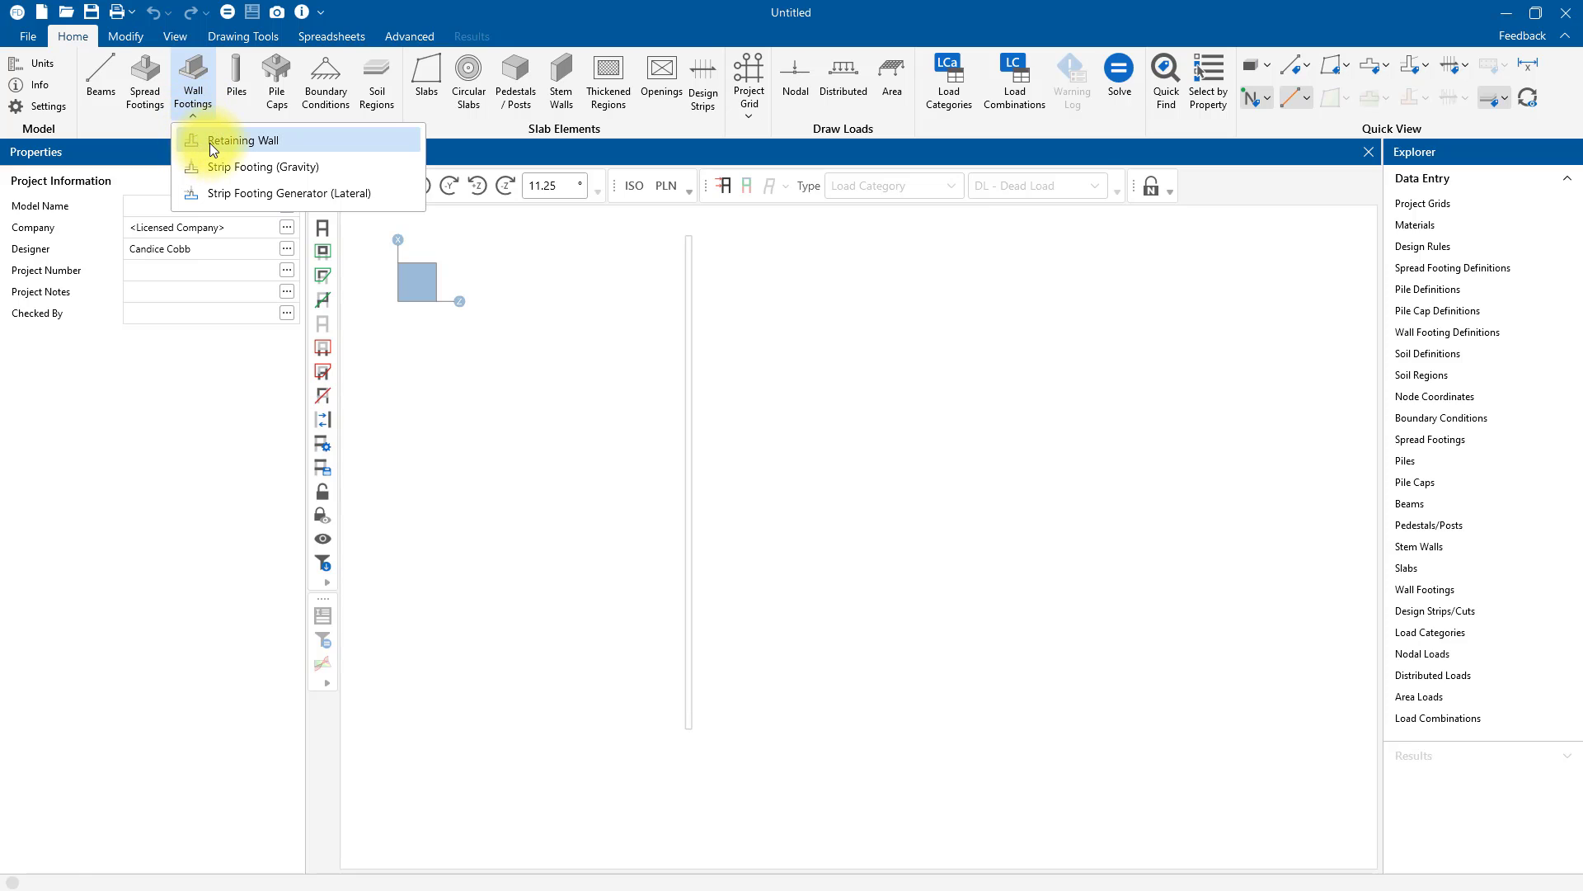
left_click(209, 142)
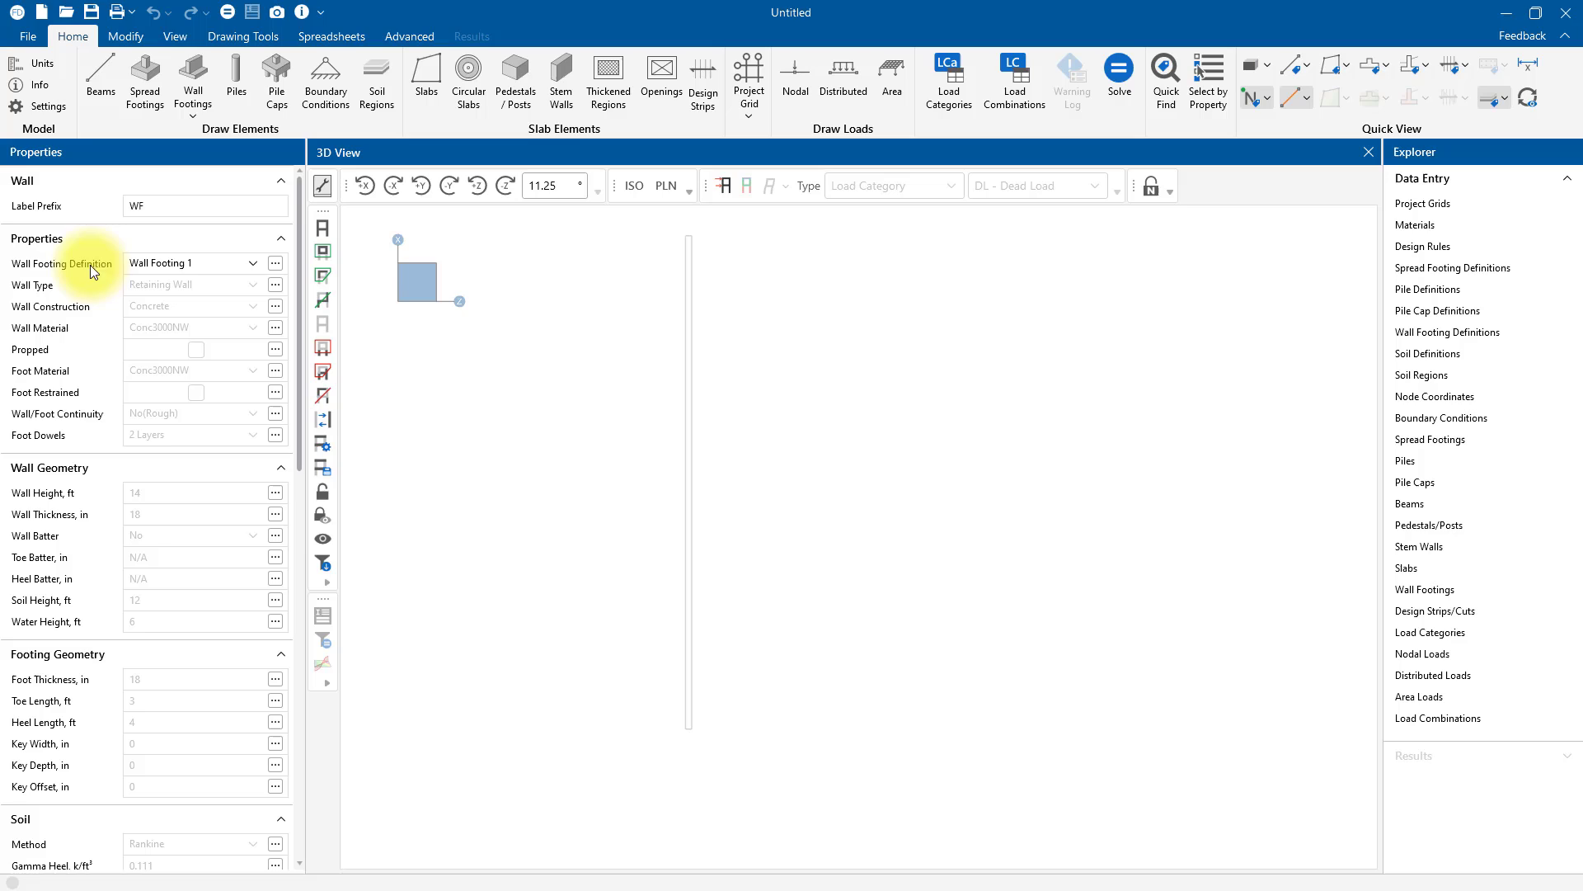
left_click(249, 264)
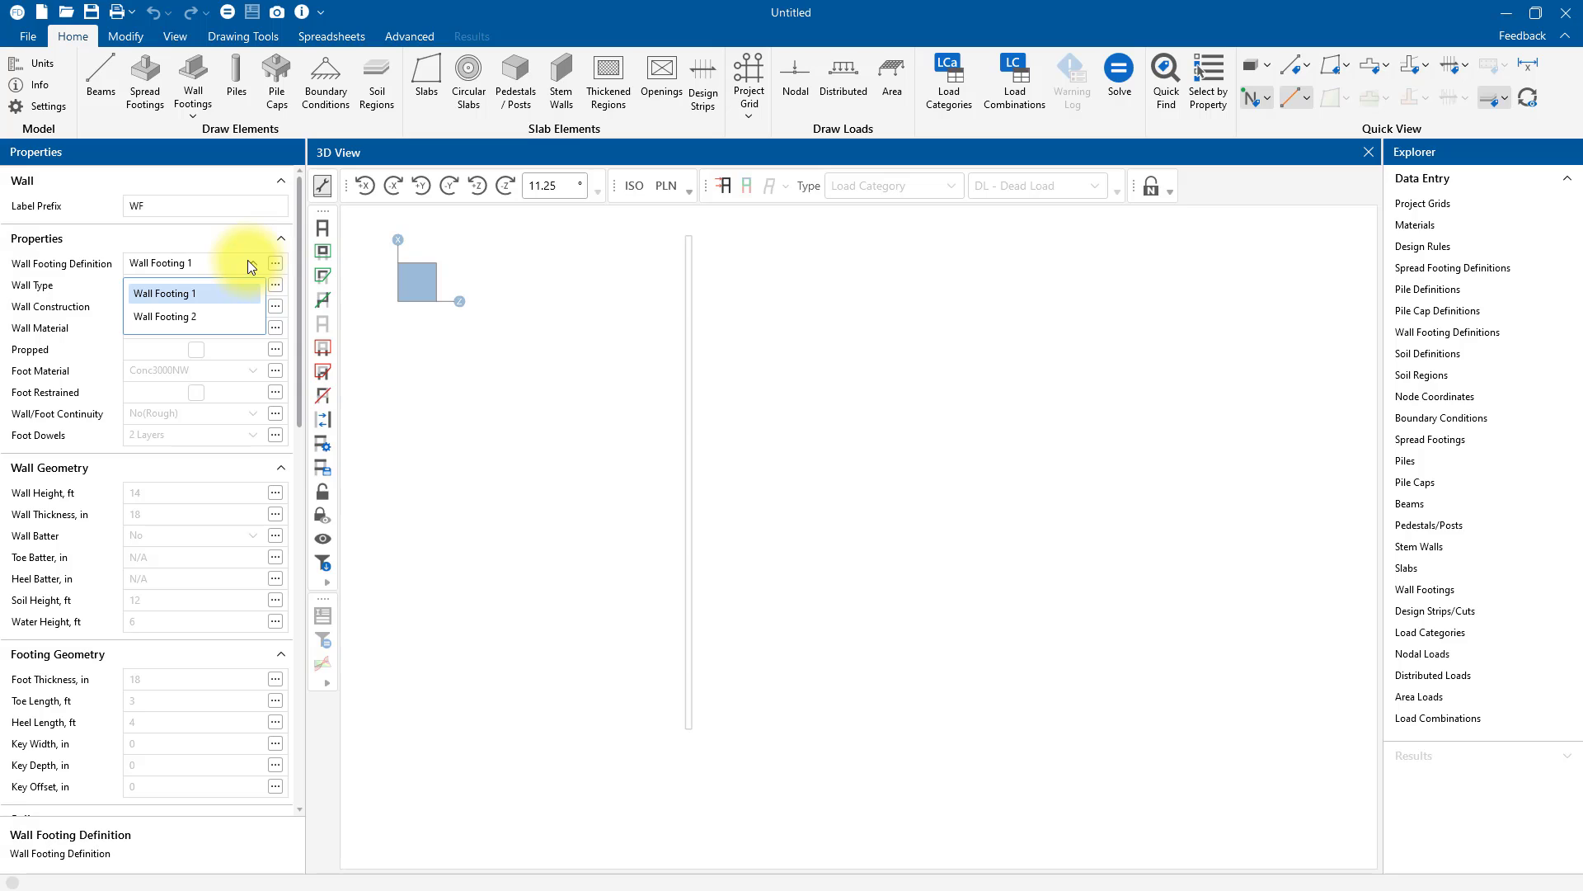
left_click(246, 256)
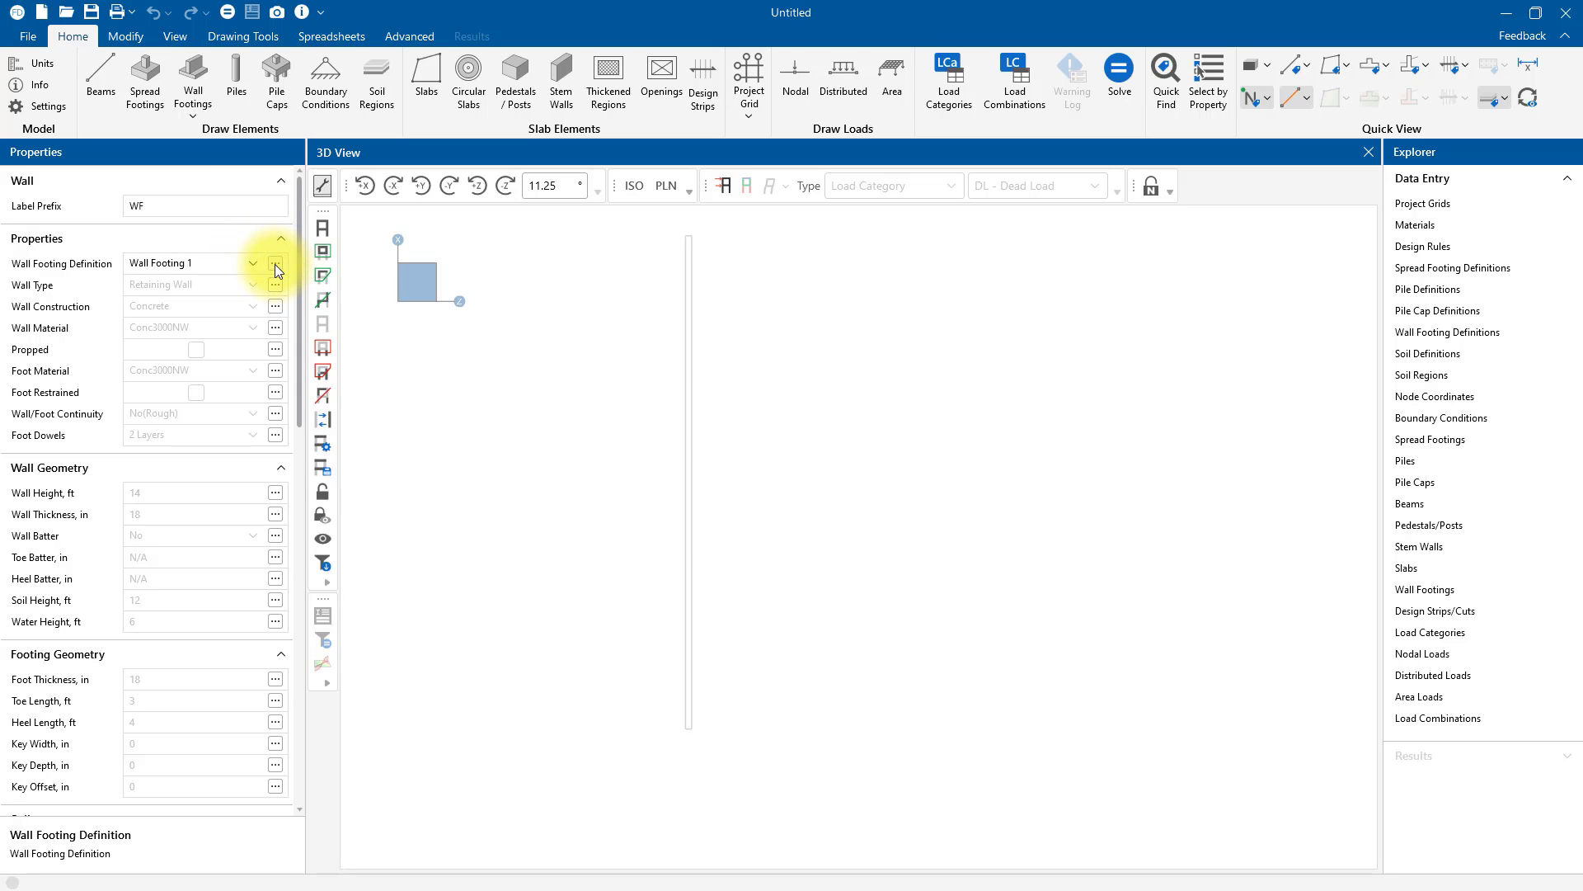
Open a new definition in the Wall Footing Definition Editor to review its default soil, water and wall values
left_click(275, 264)
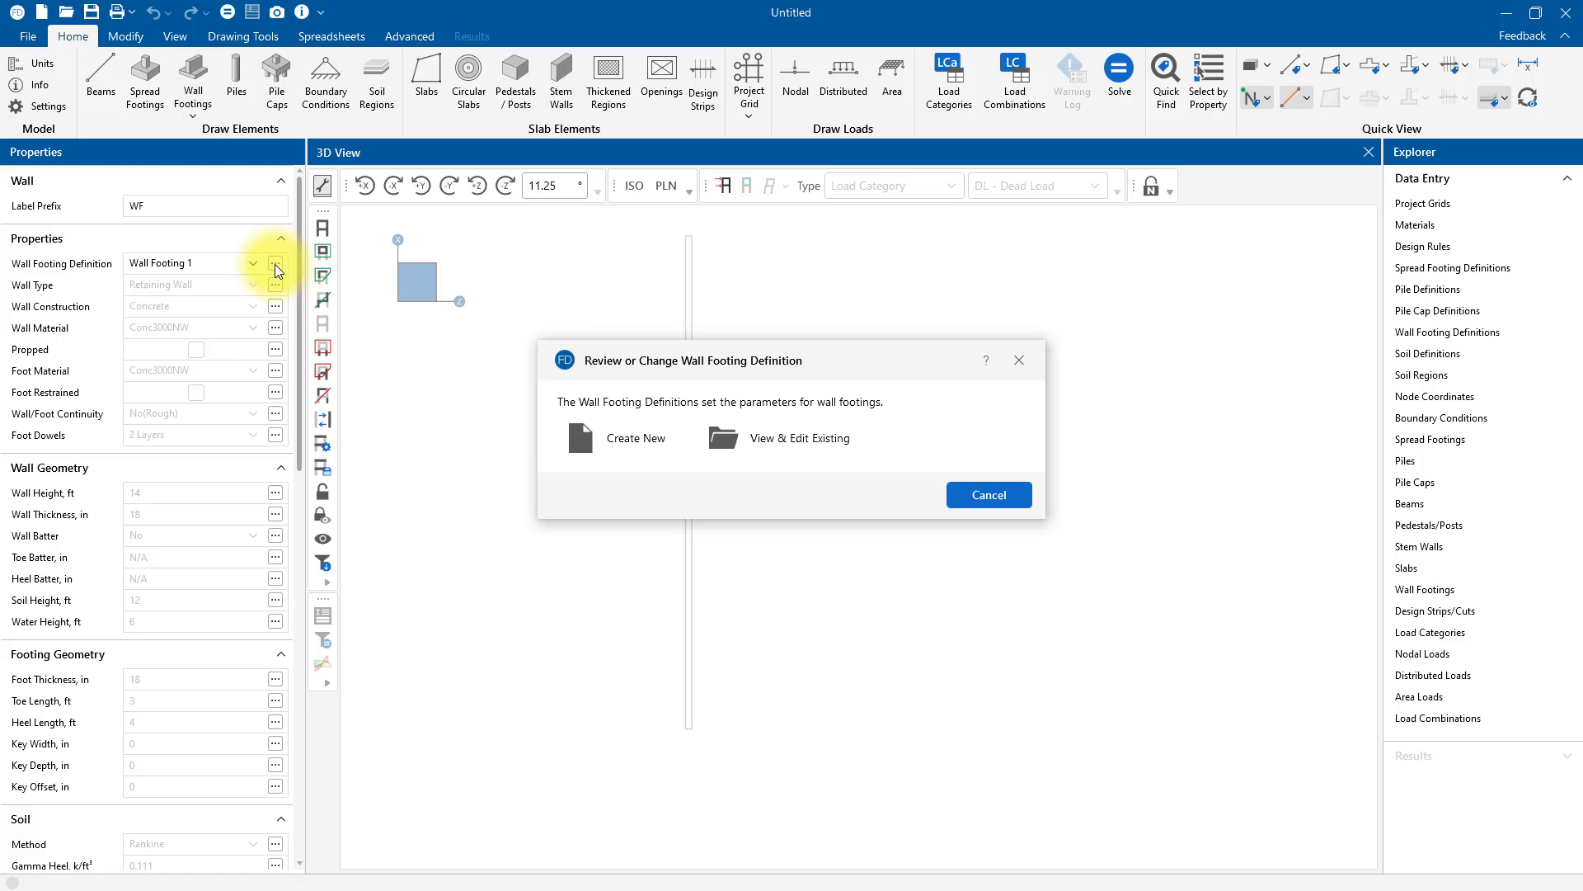
left_click(642, 441)
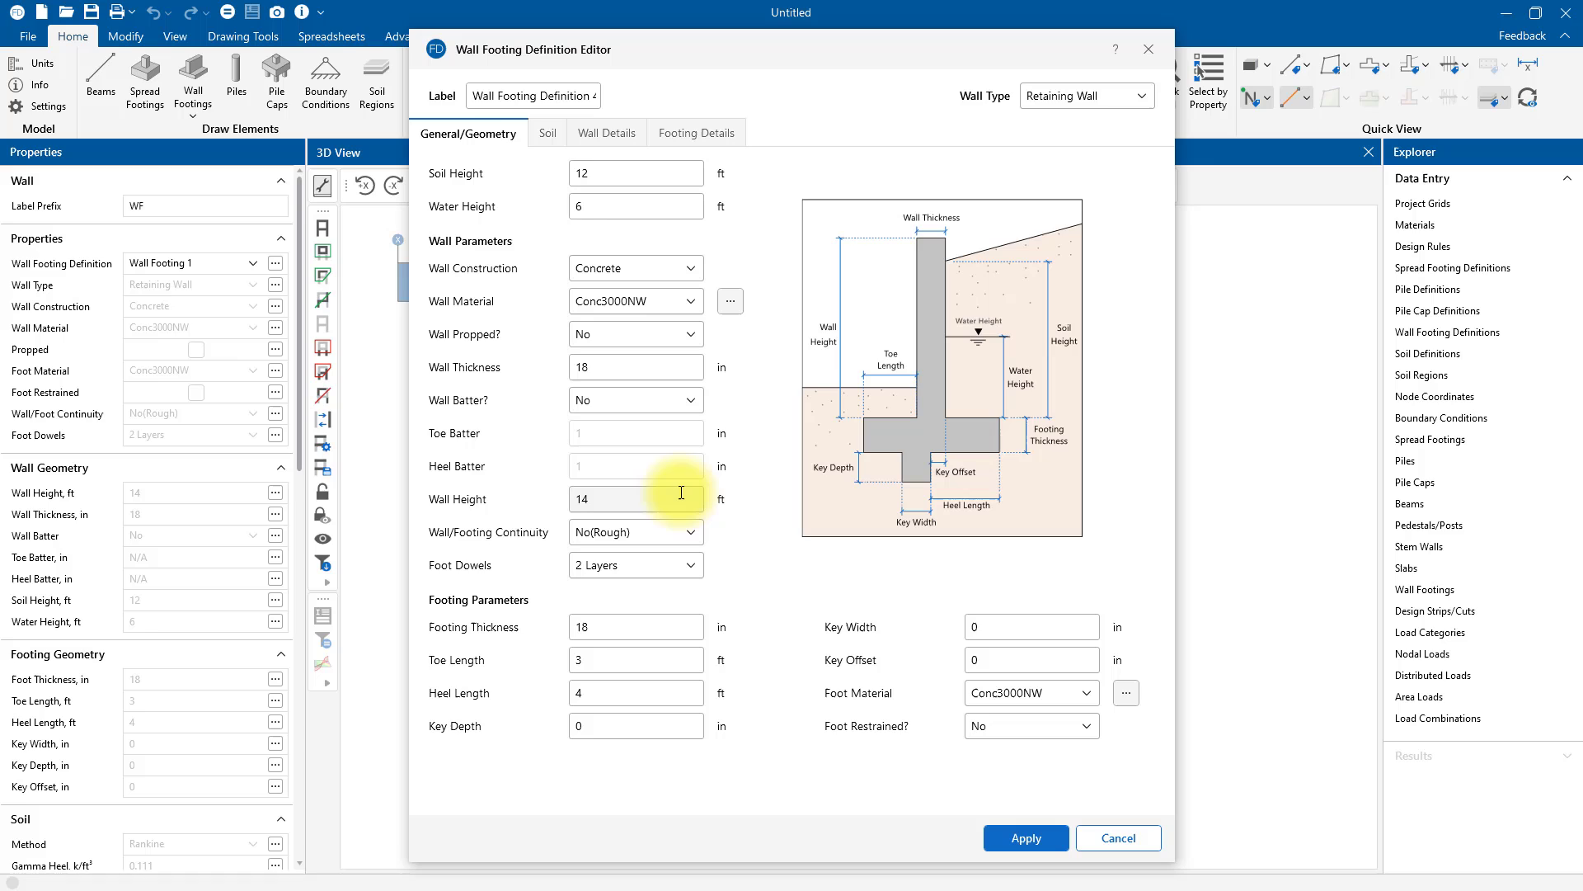
Discard the new definition and add a fourth Wall Footing Definitions row, 'Basement Wall', copied from Wall Footing 3
left_click(1142, 838)
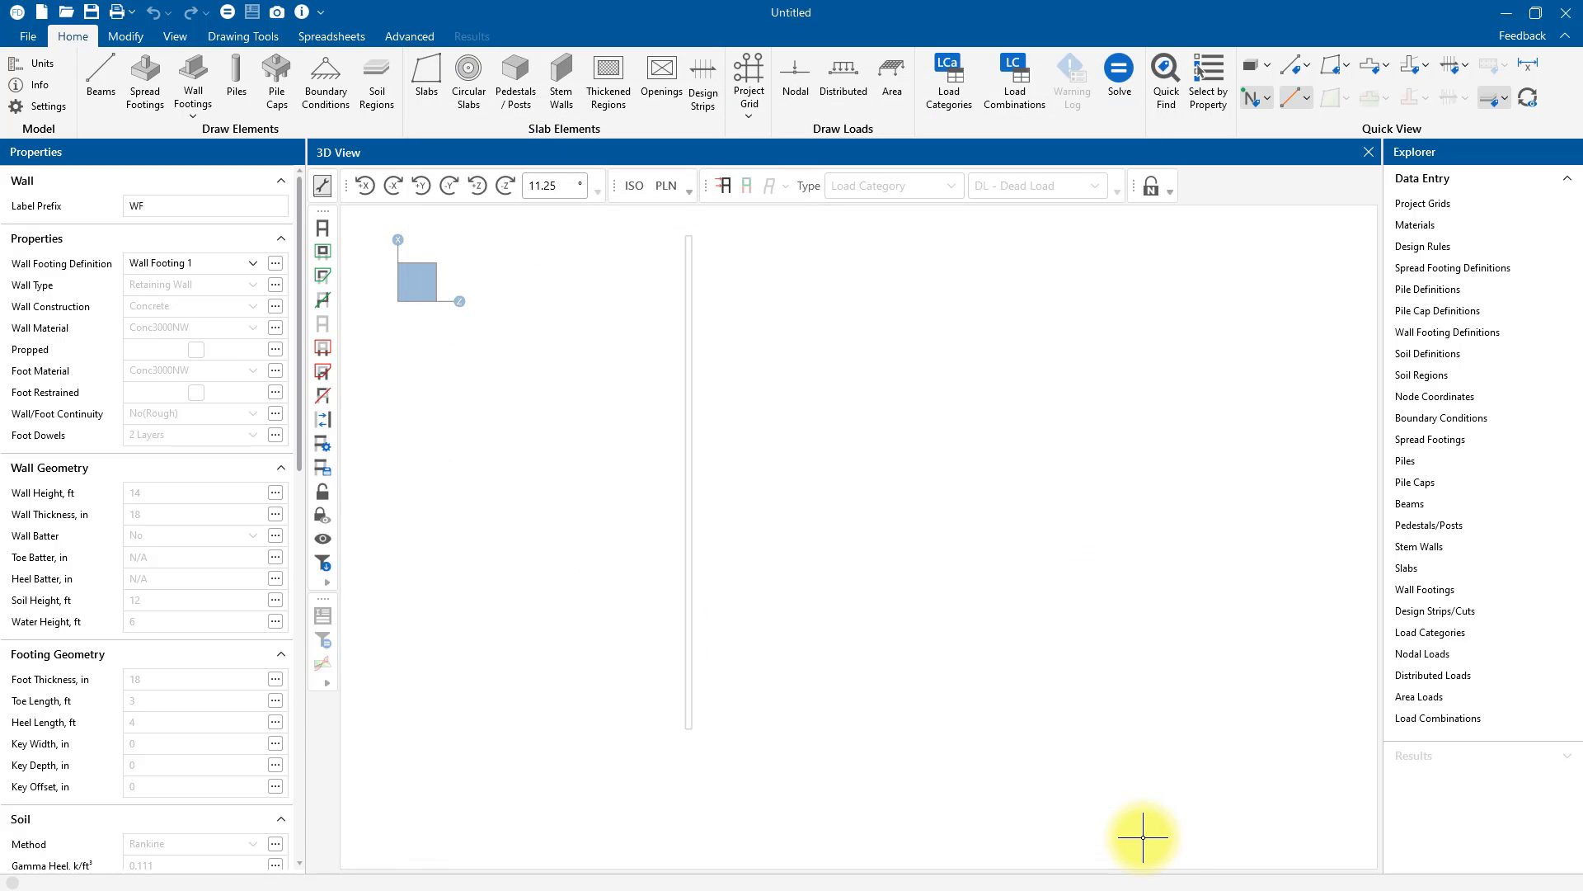
left_click(1462, 331)
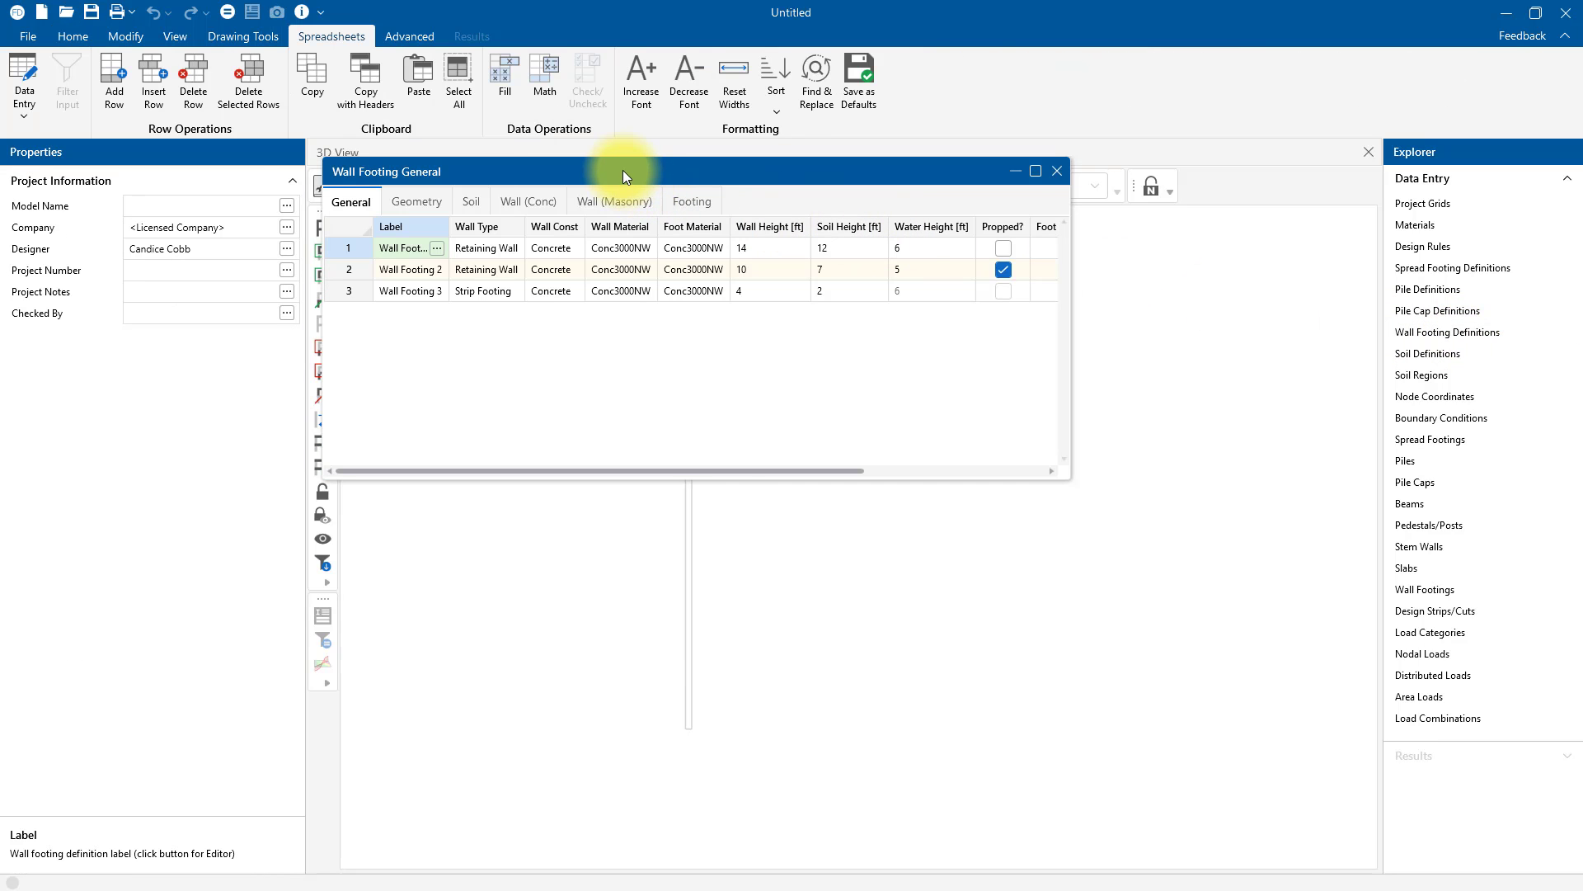
left_click_drag(622, 170, 846, 338)
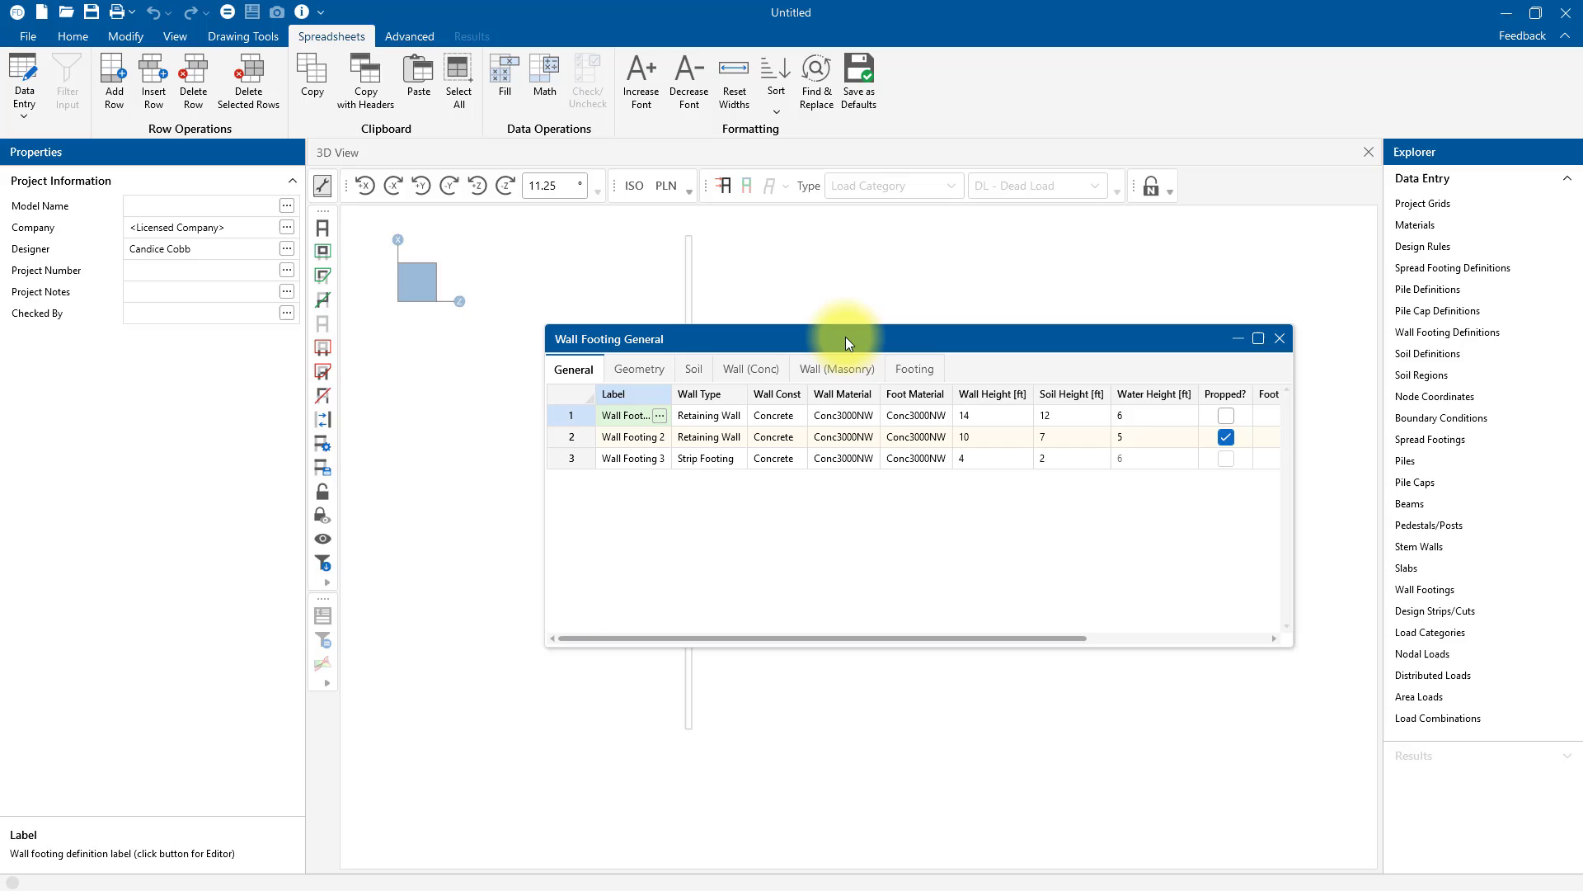
left_click(651, 460)
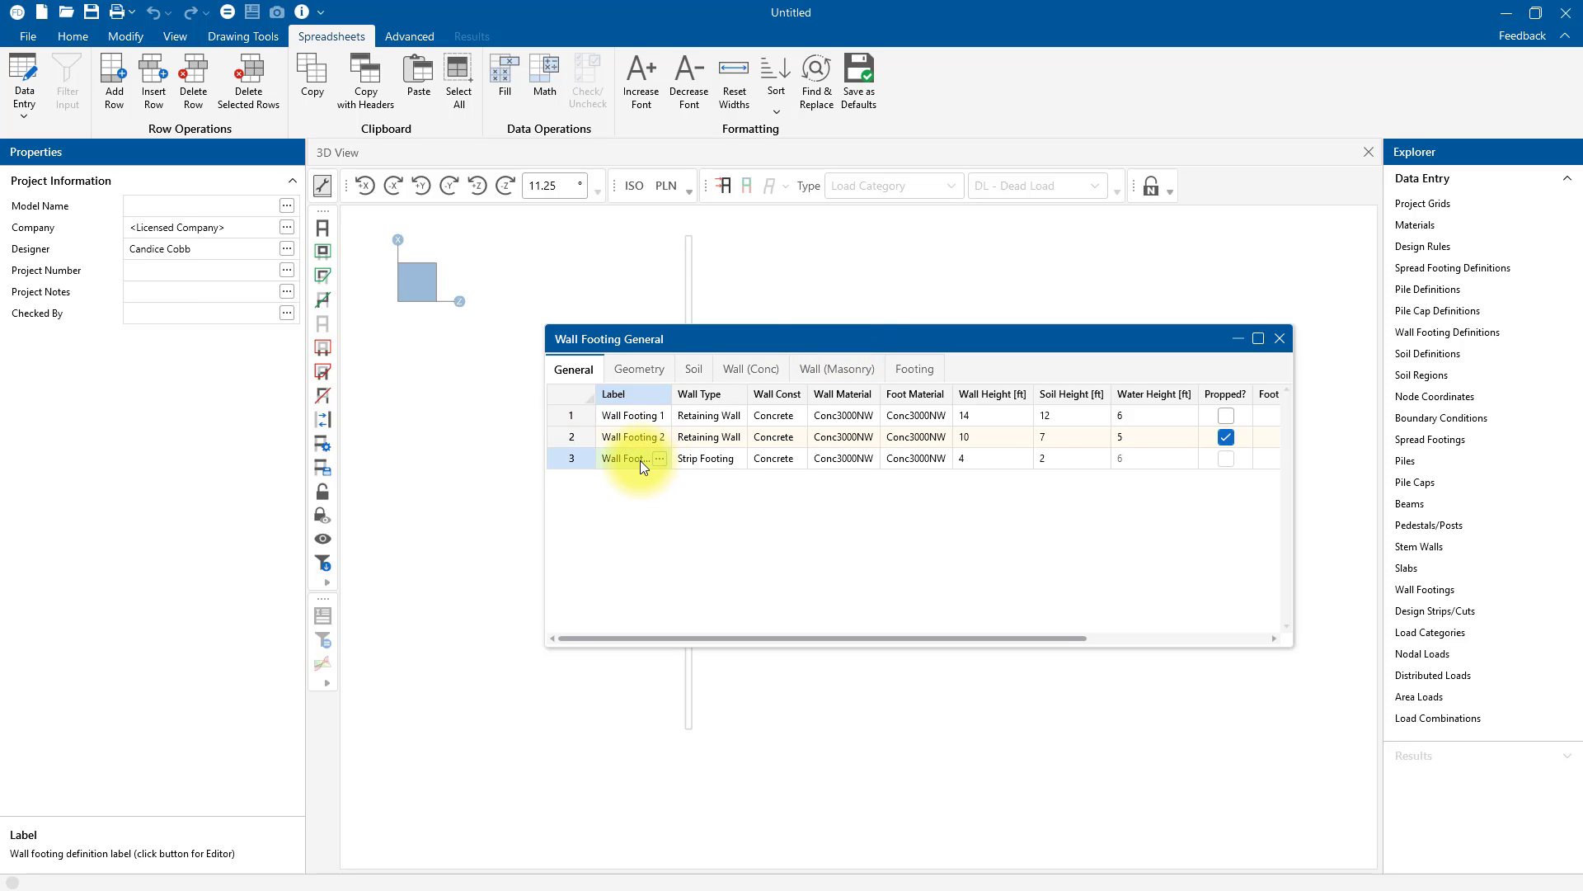
key("Down")
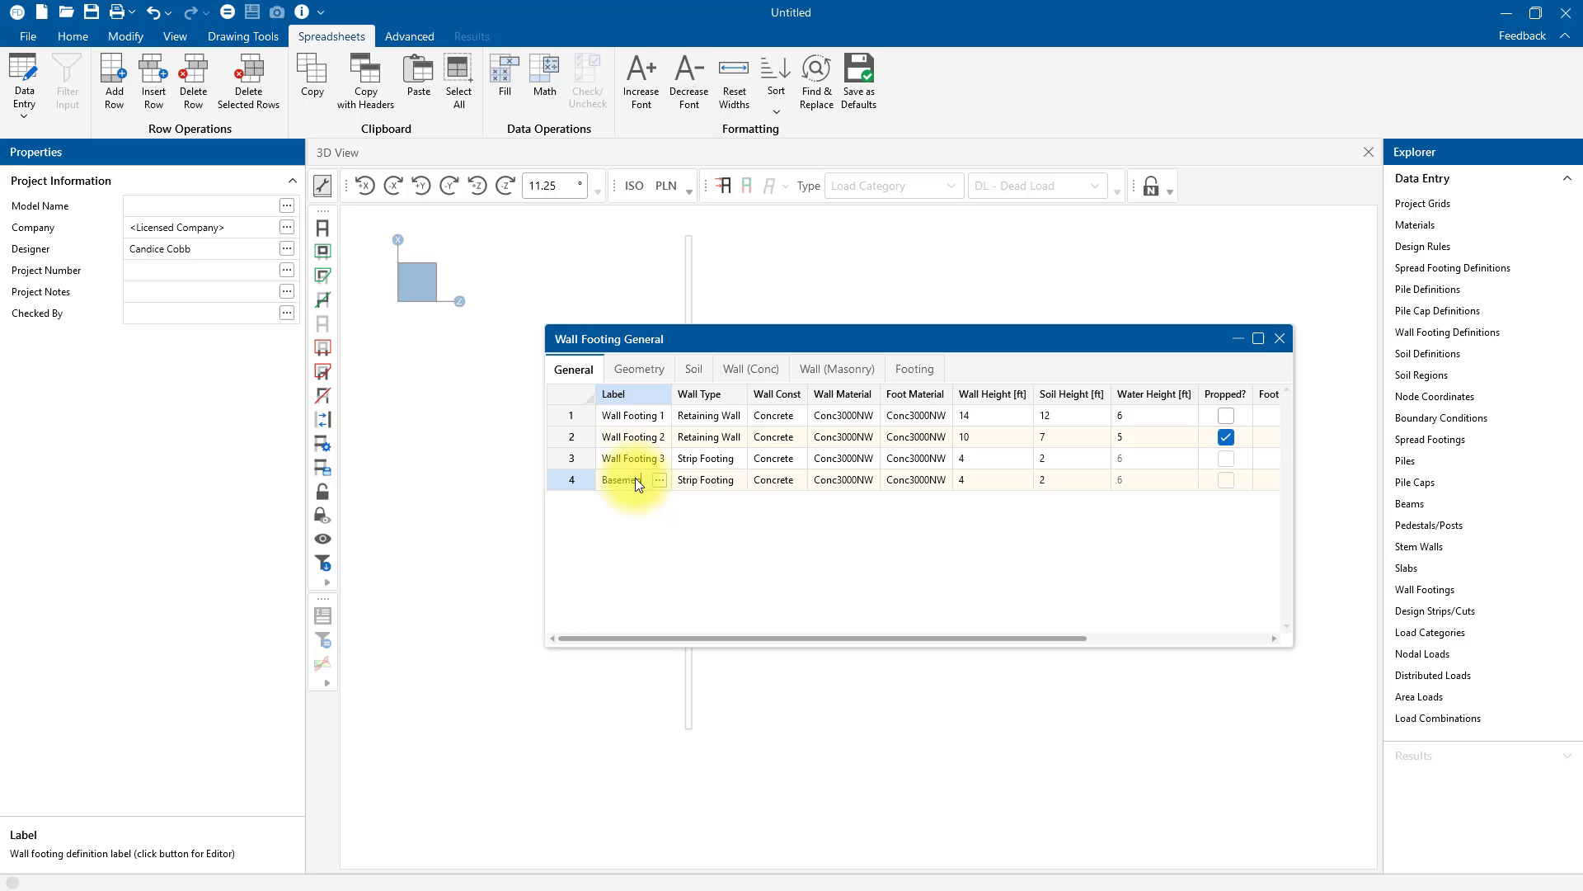
type("Basement W")
left_click_drag(545, 484, 237, 484)
left_click_drag(367, 396, 395, 396)
Keep Basement Wall's construction as Concrete and review its geometry, soil and reinforcement columns
left_click(510, 480)
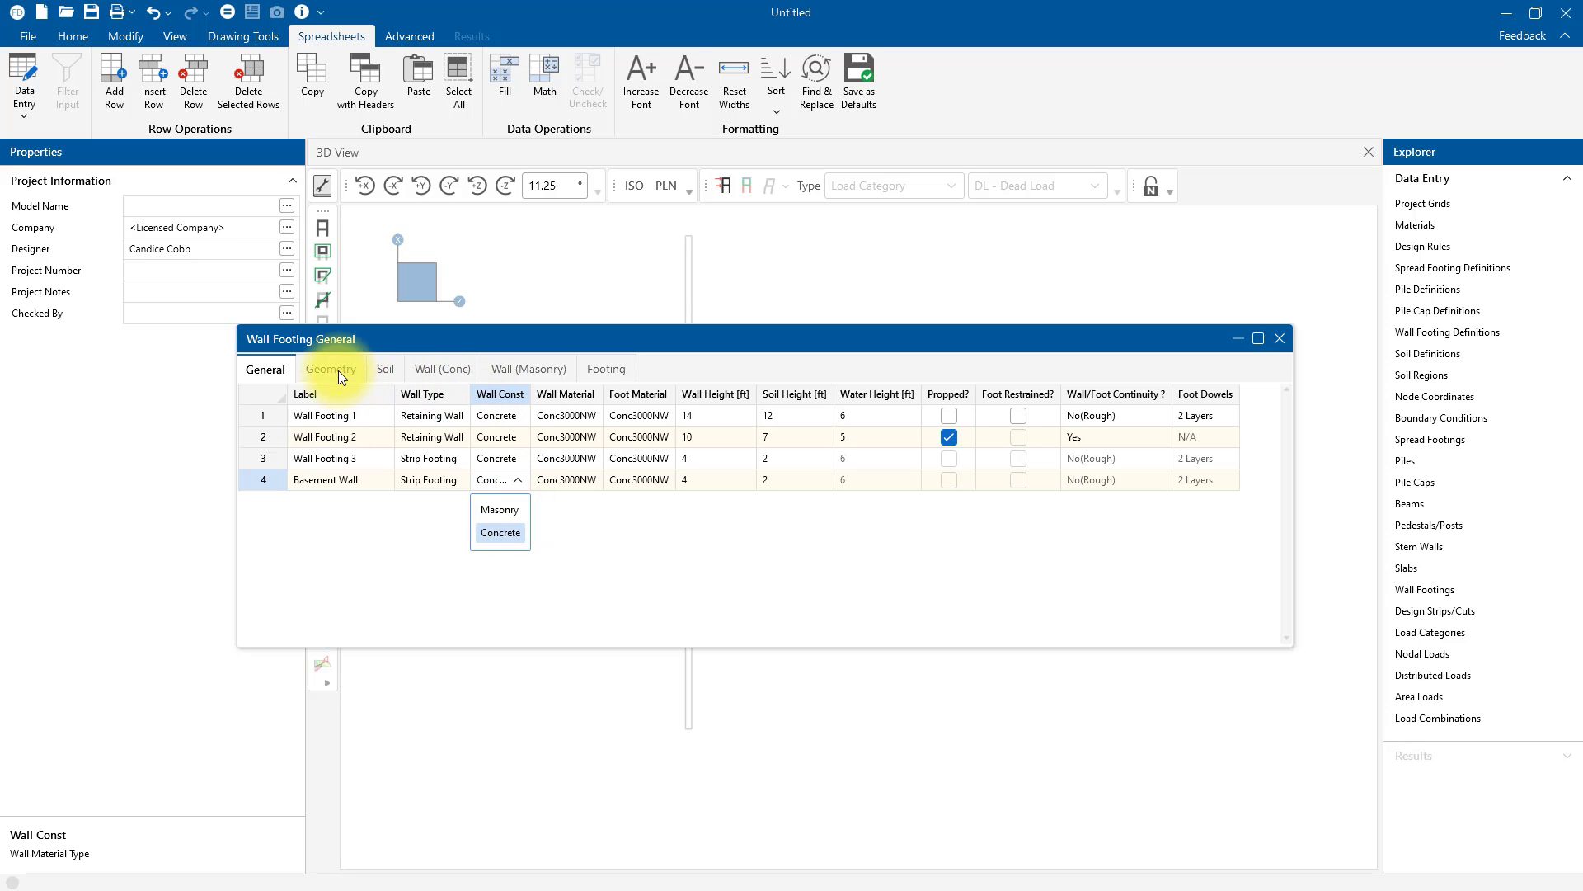
left_click(282, 371)
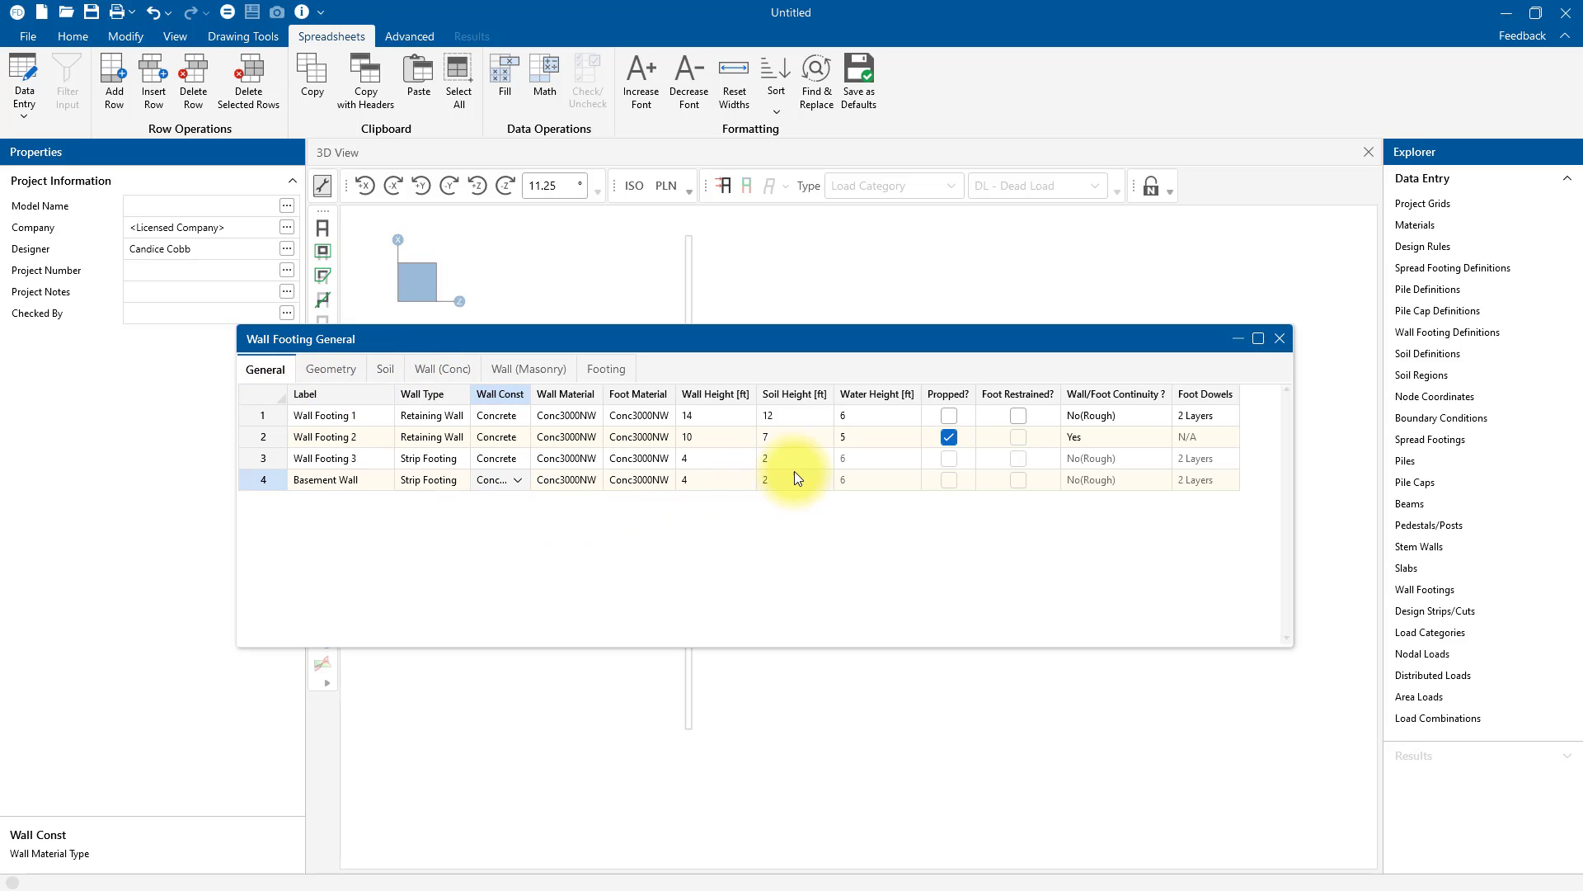
left_click(337, 371)
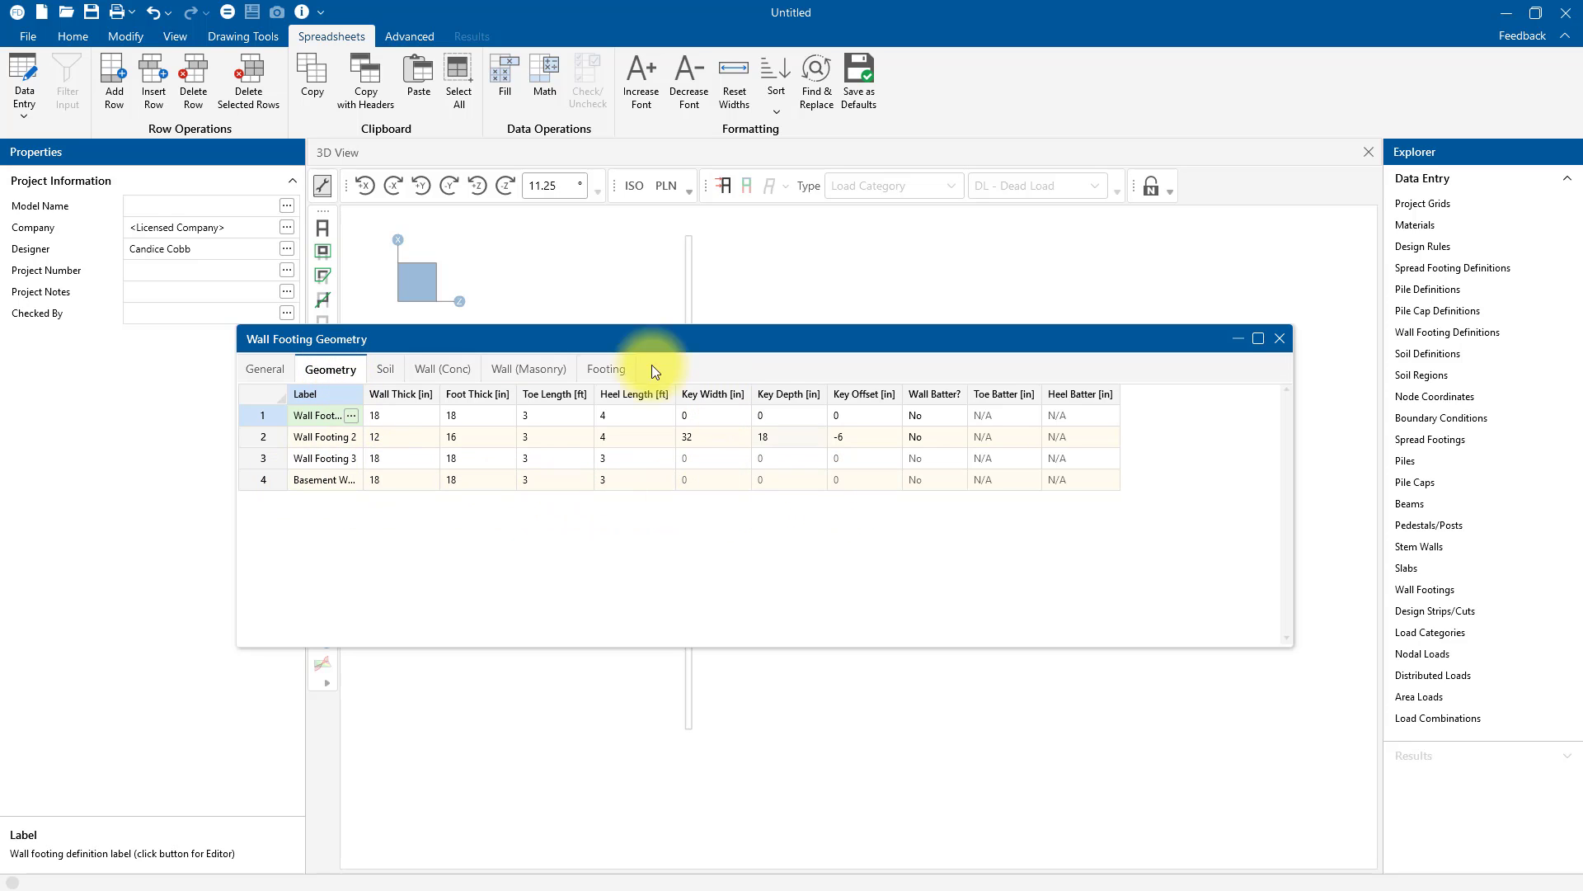
left_click(388, 371)
left_click(257, 482)
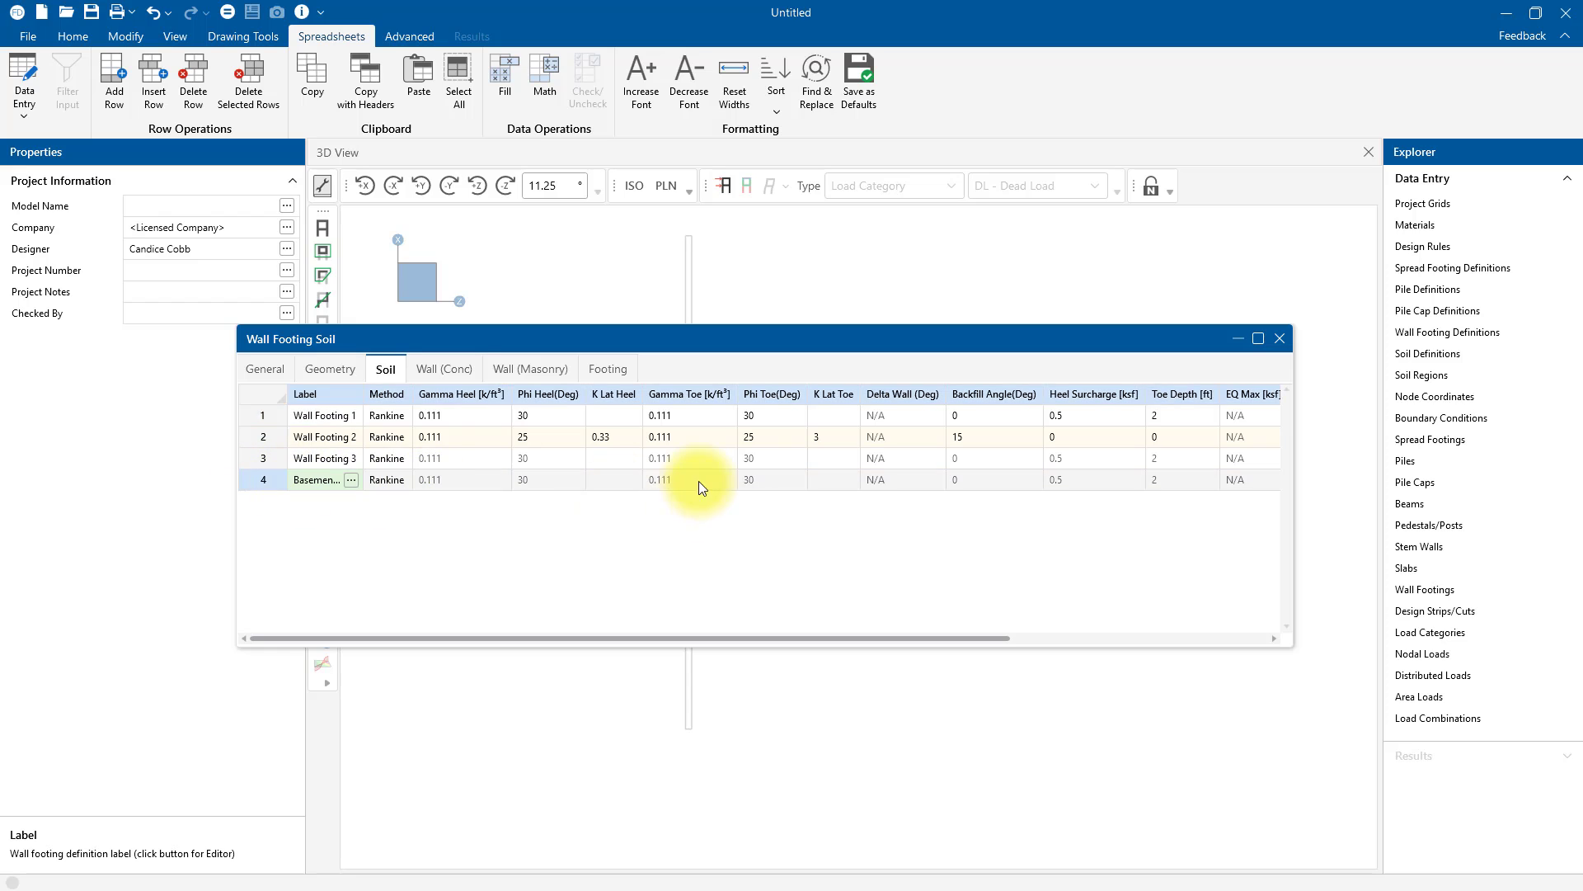
left_click(457, 370)
left_click(272, 479)
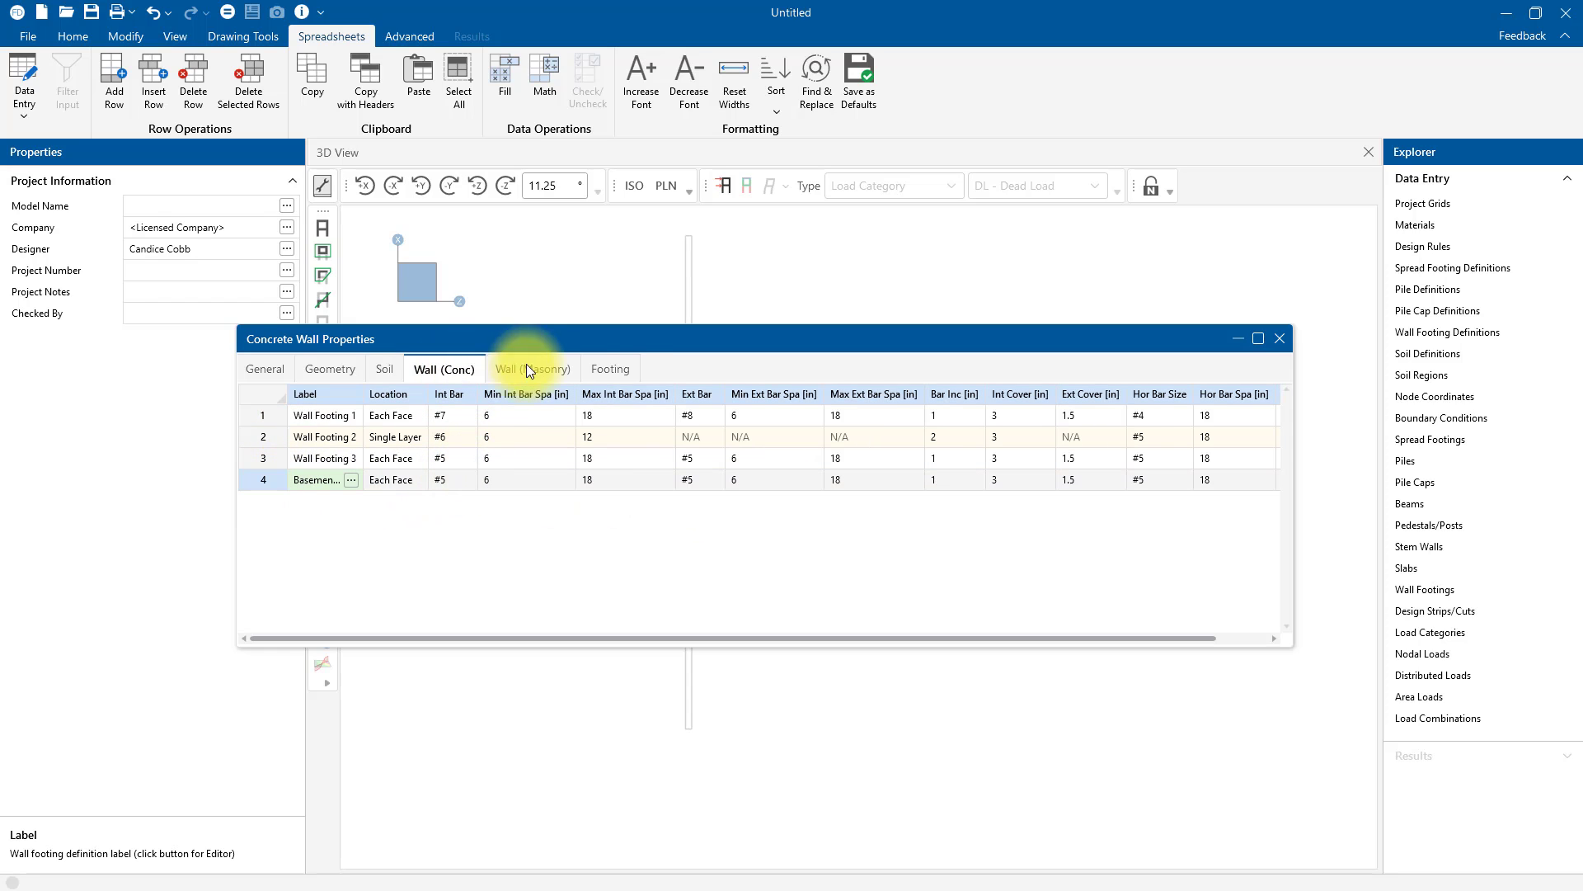
left_click(613, 370)
left_click(264, 481)
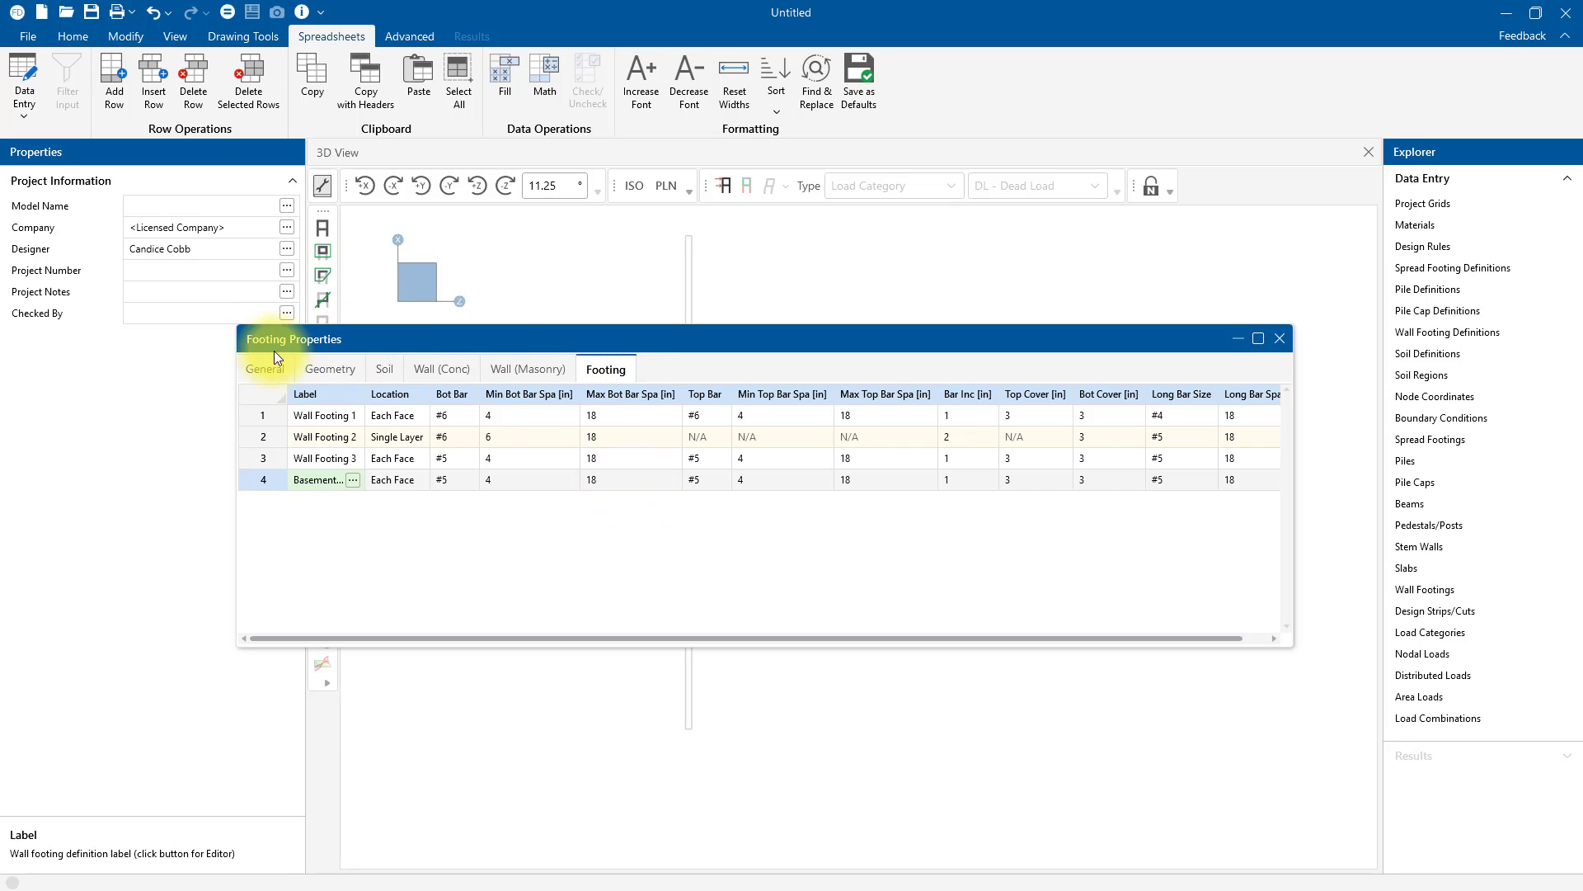
Open Basement Wall in the full definition editor and change its wall type to Retaining Wall
left_click(352, 480)
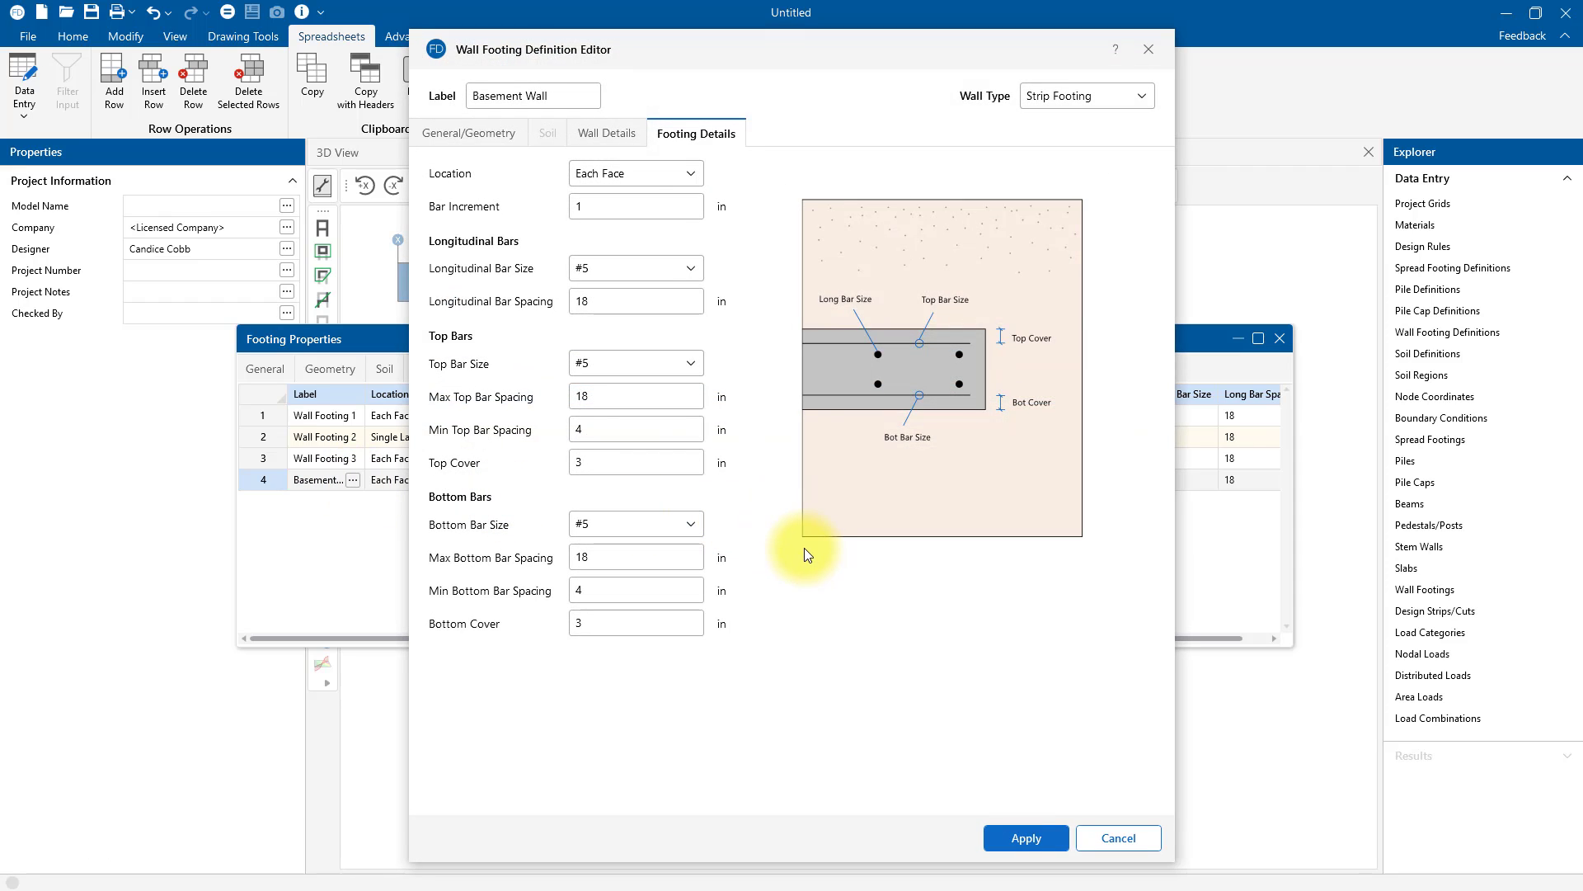
left_click(480, 136)
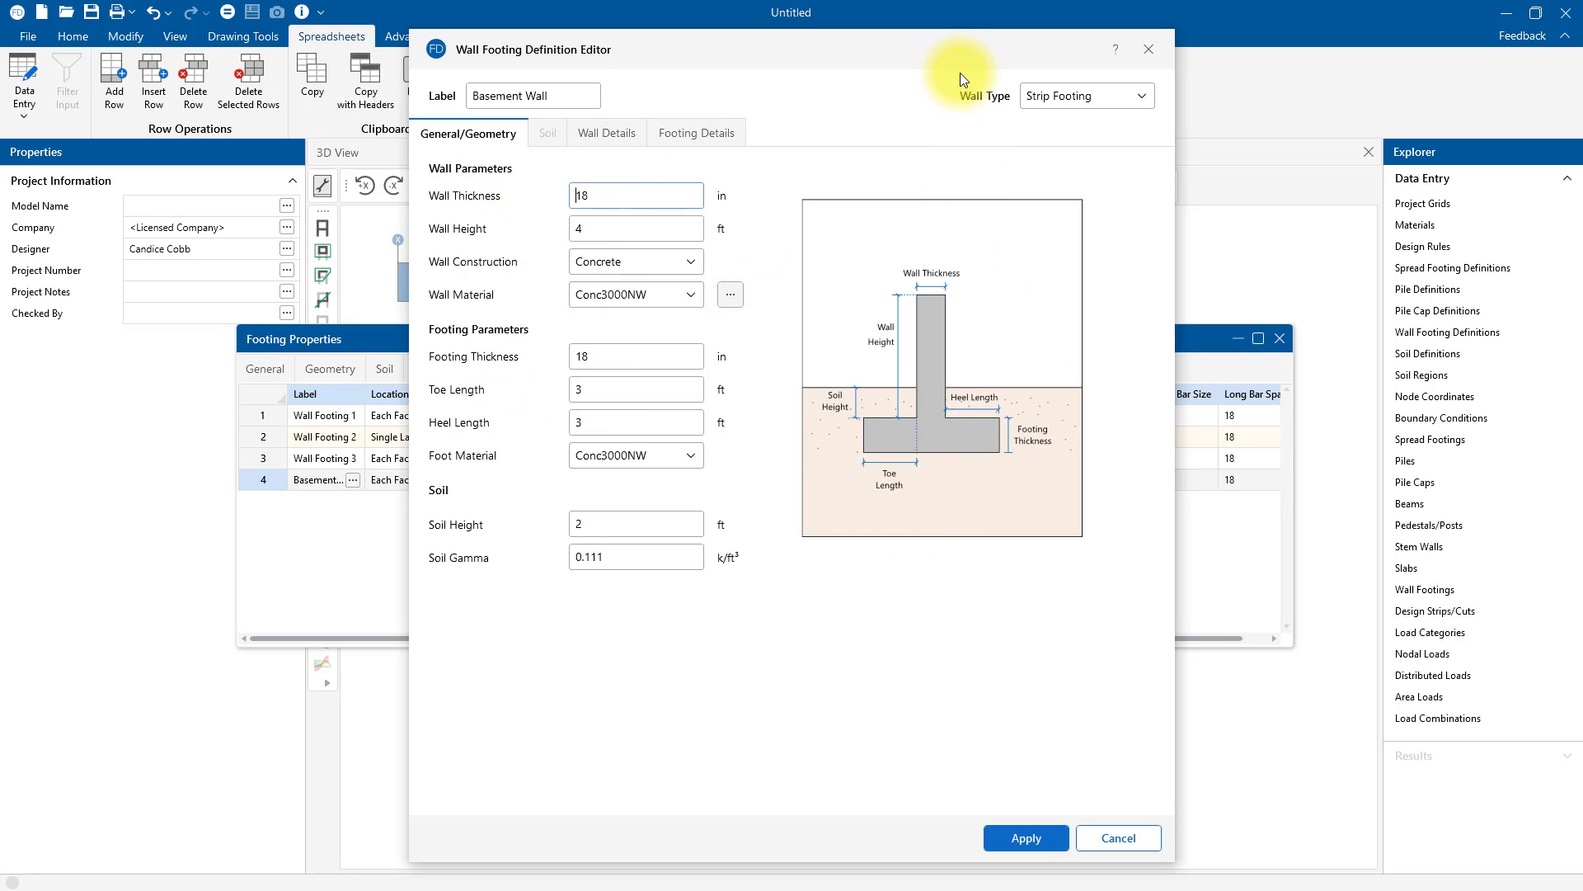
left_click(1101, 101)
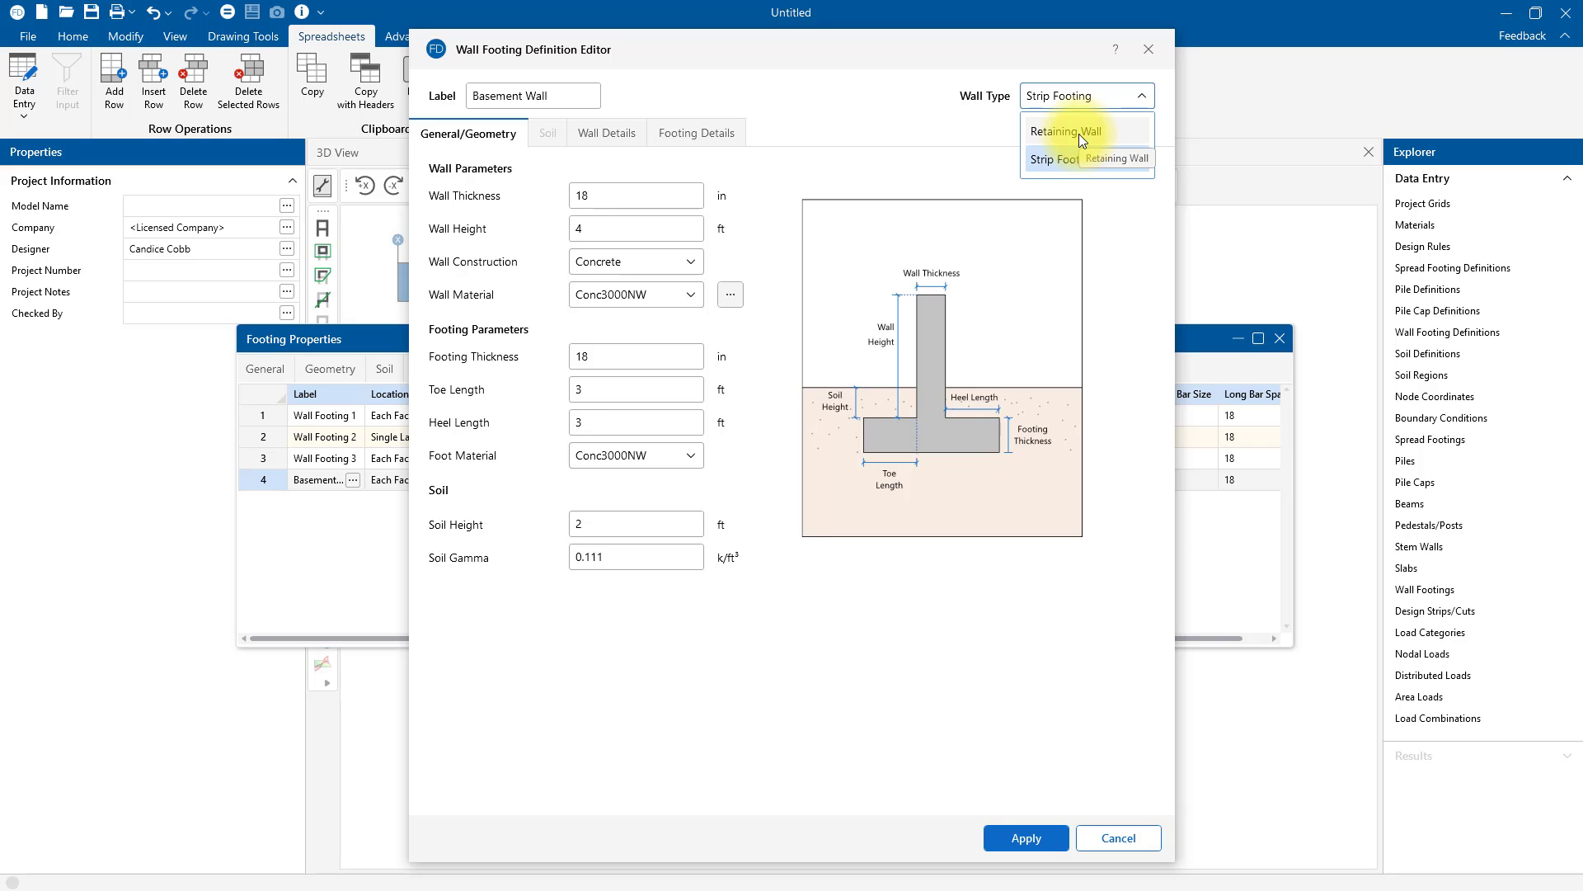
left_click(1079, 132)
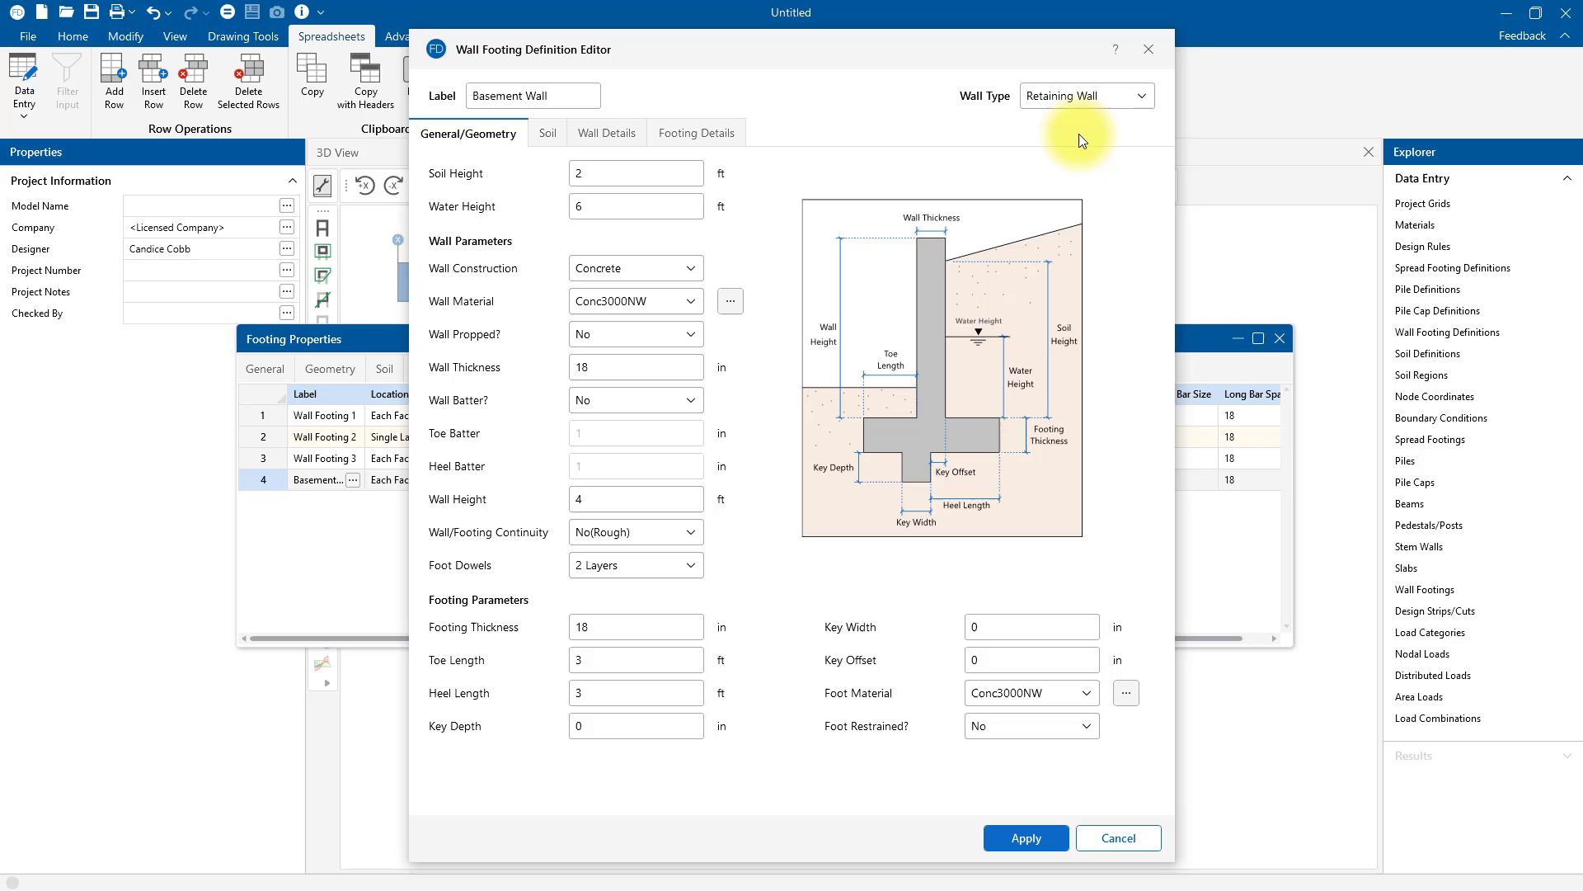
left_click(553, 132)
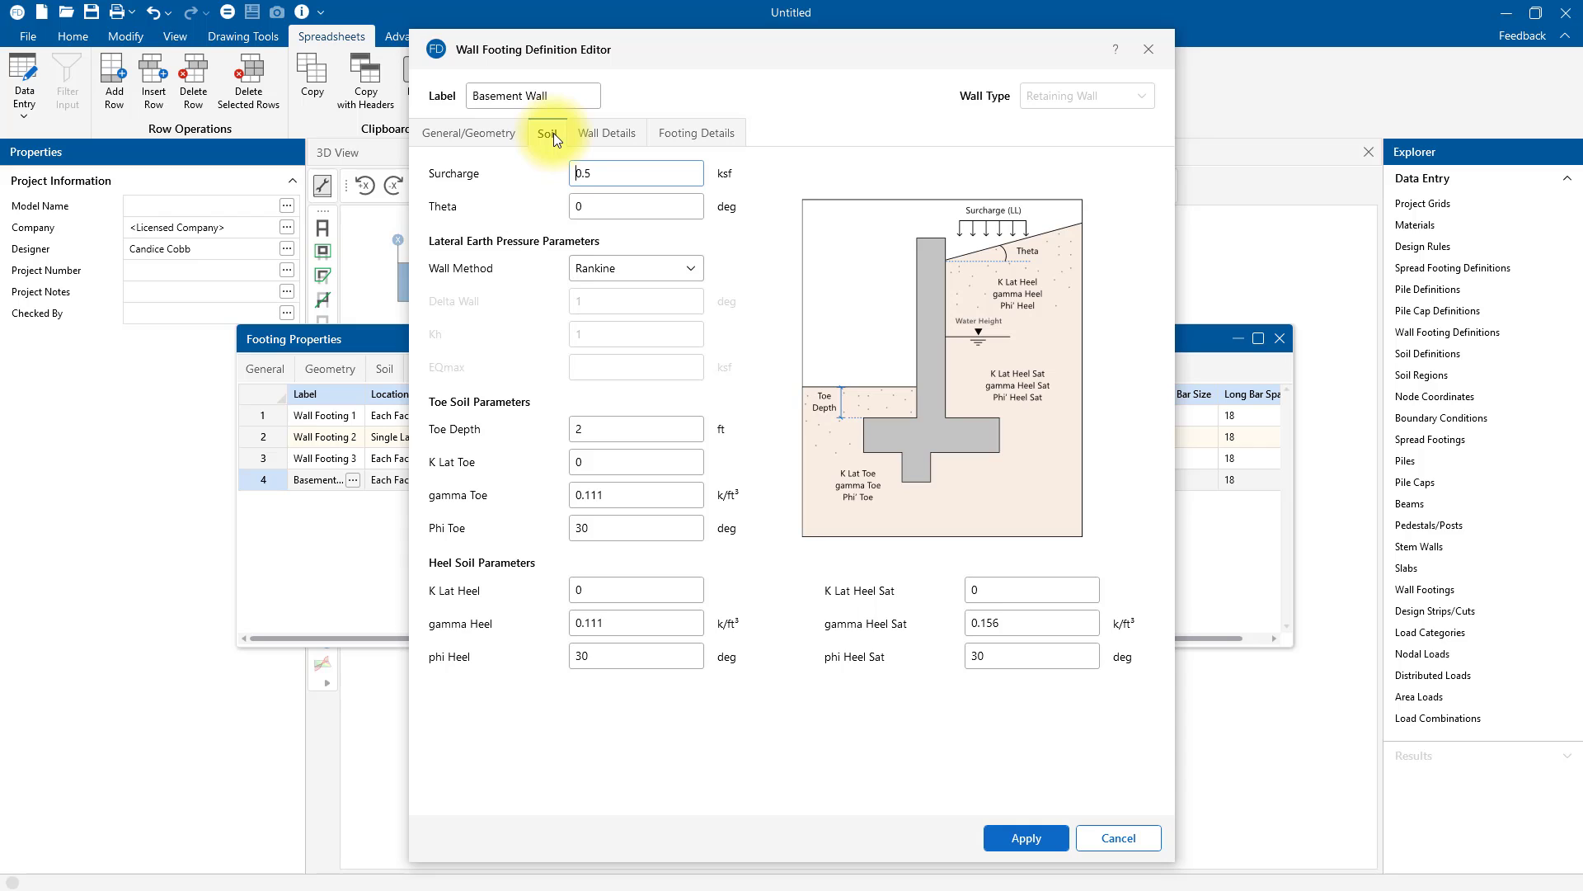
left_click(592, 141)
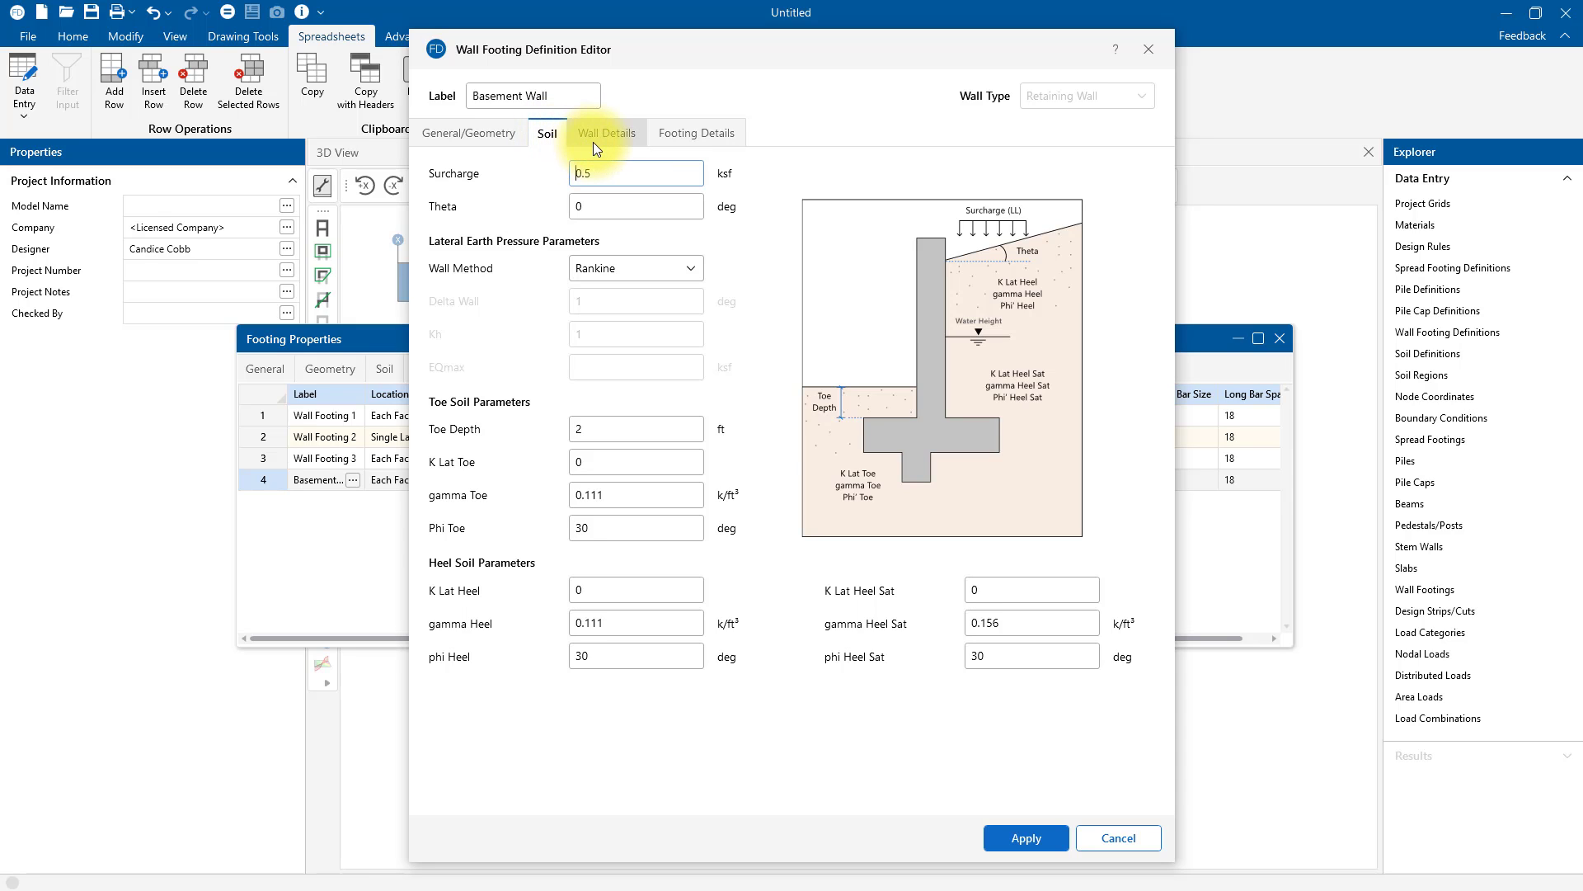
left_click(681, 144)
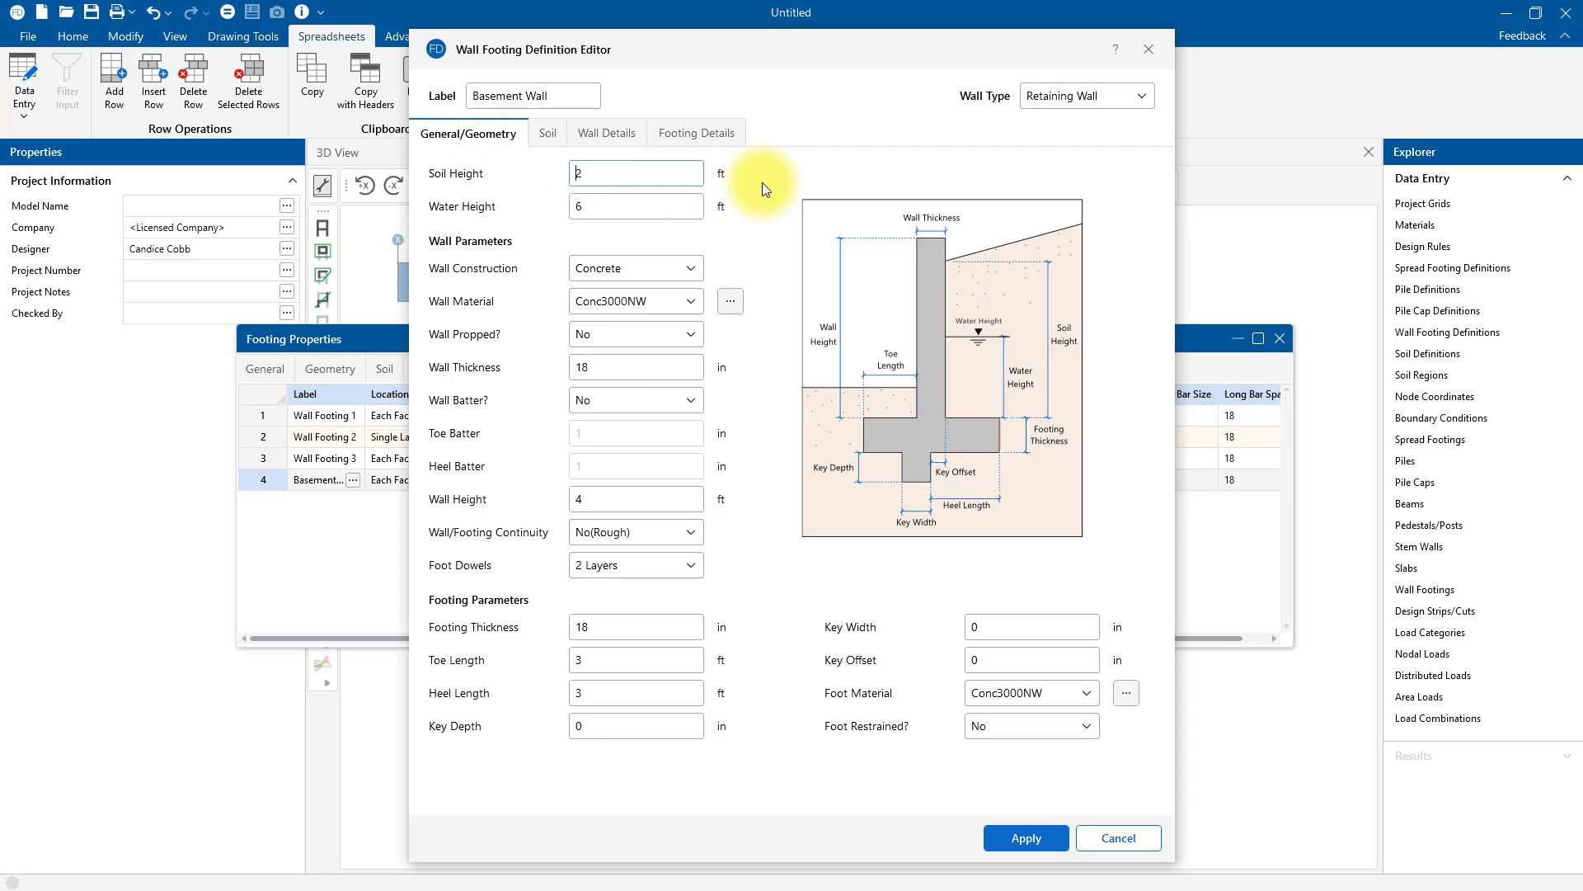
double_click(606, 367)
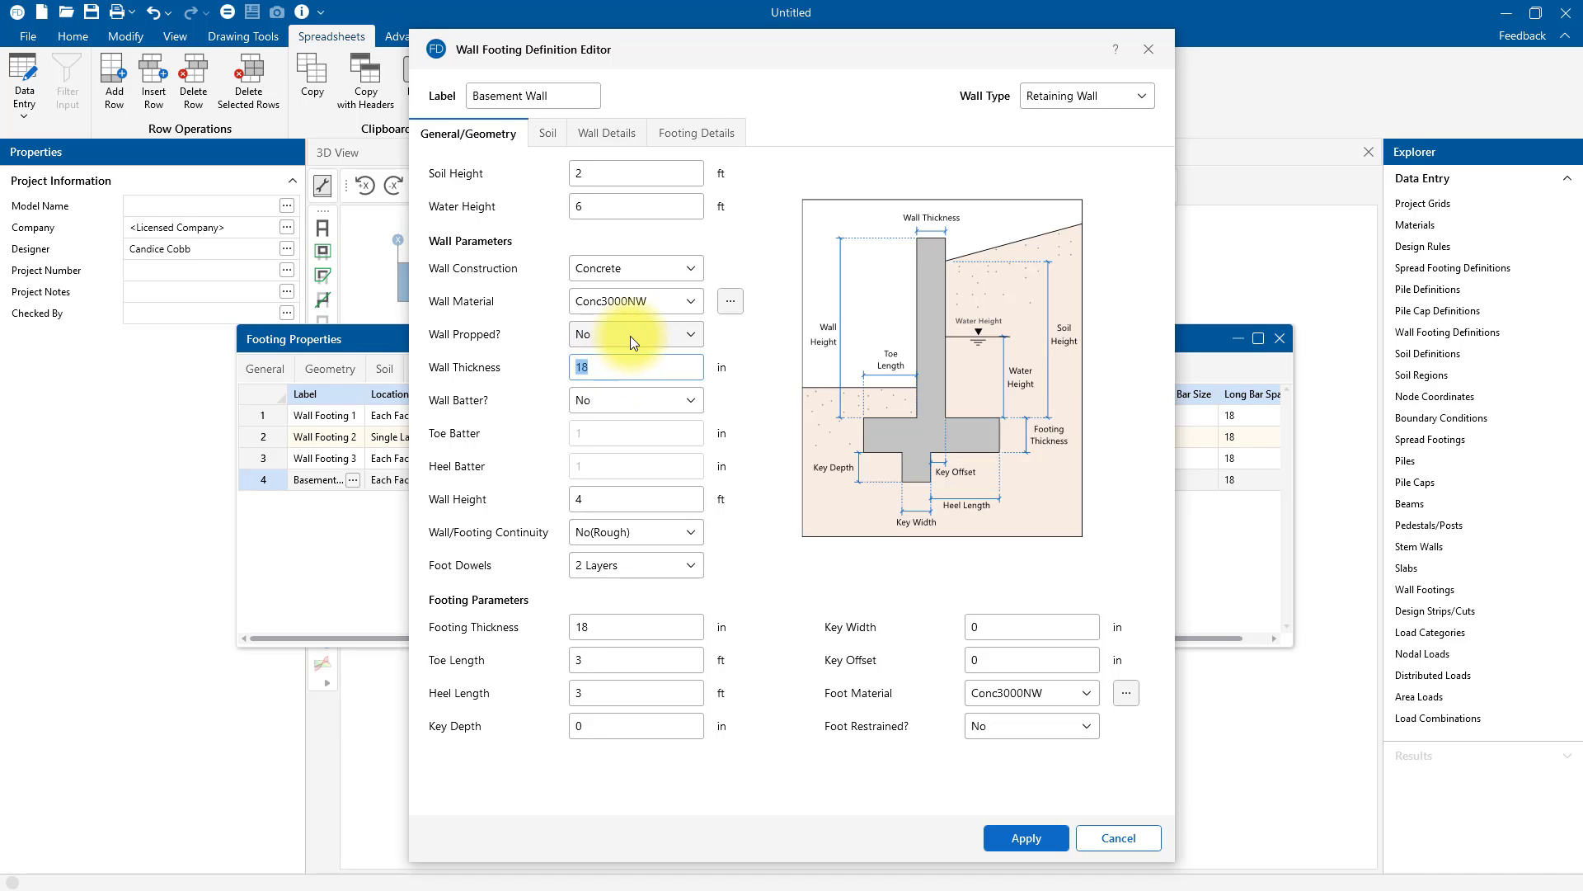
Mark the Basement Wall as propped, with an 18 ft wall height and 17 ft soil height
left_click(630, 334)
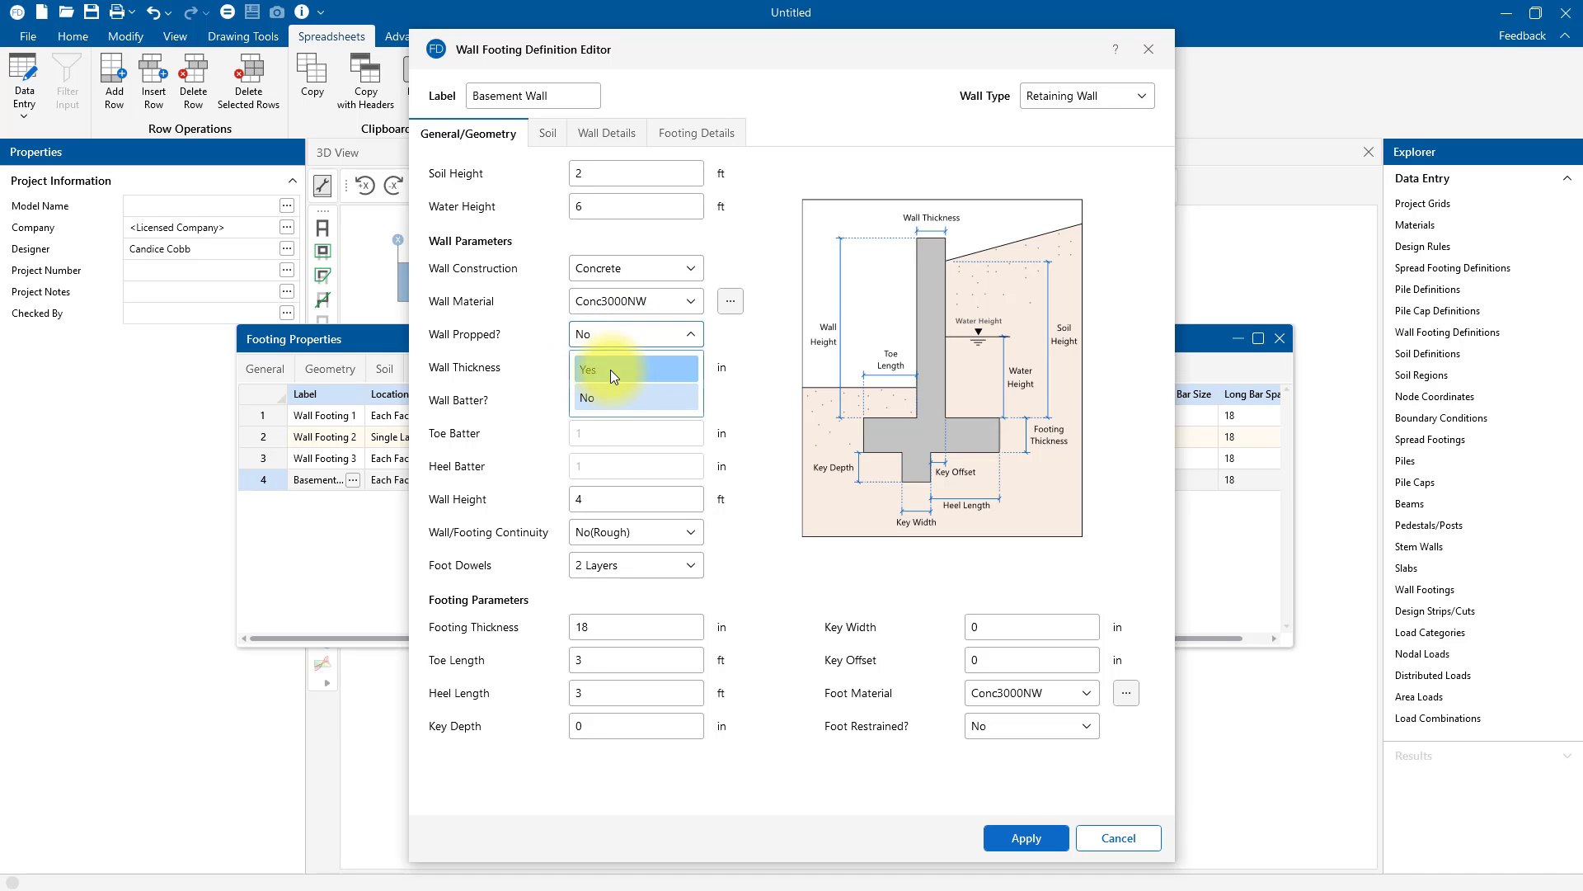
left_click(610, 369)
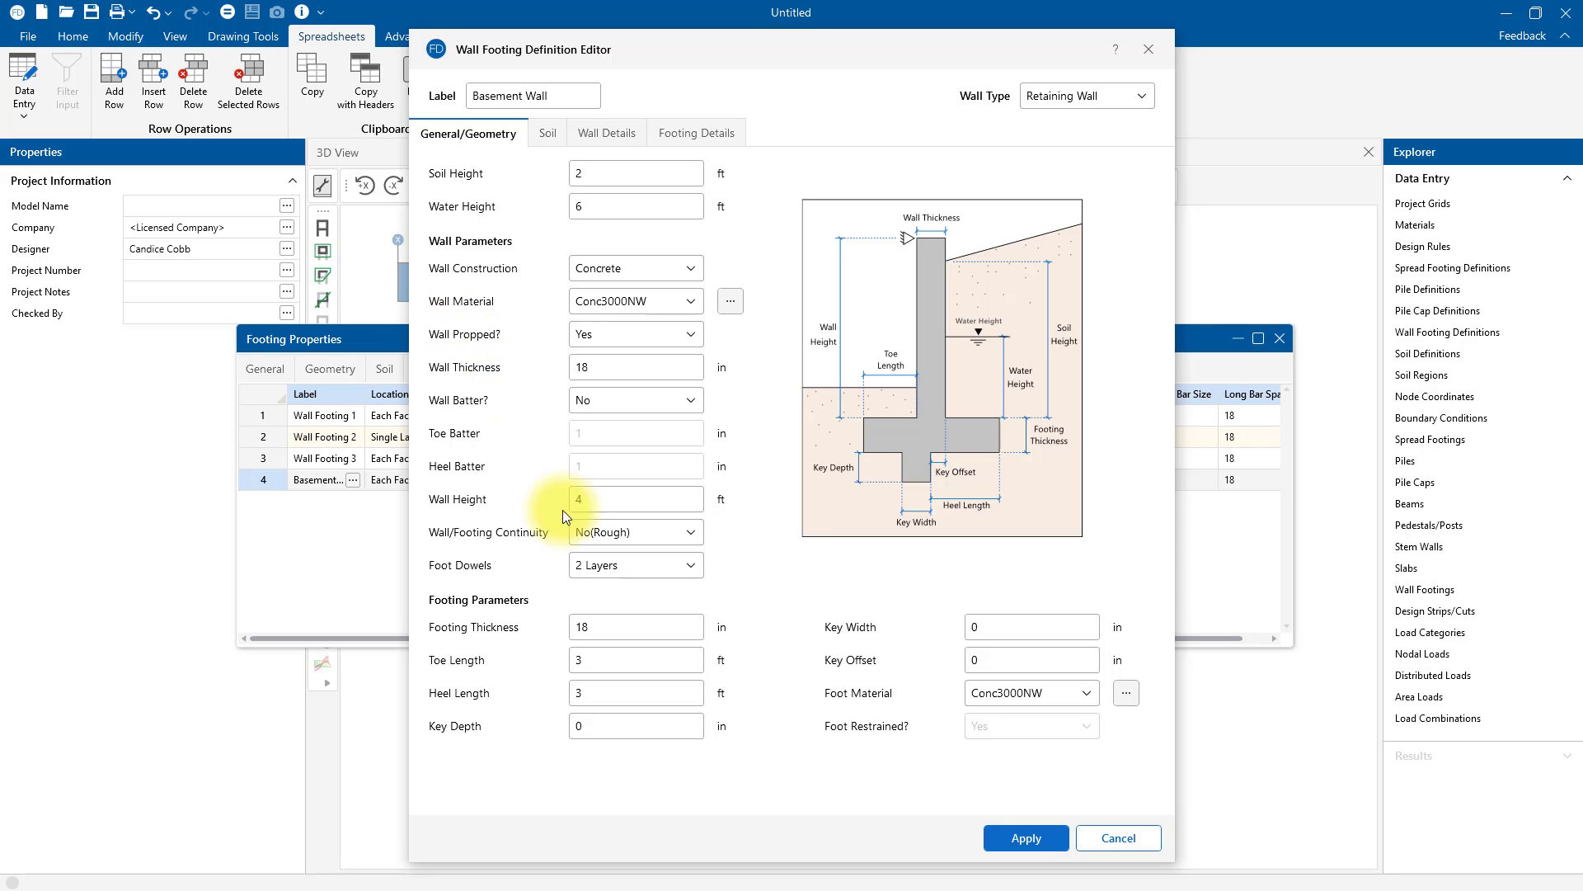
double_click(581, 499)
type("18")
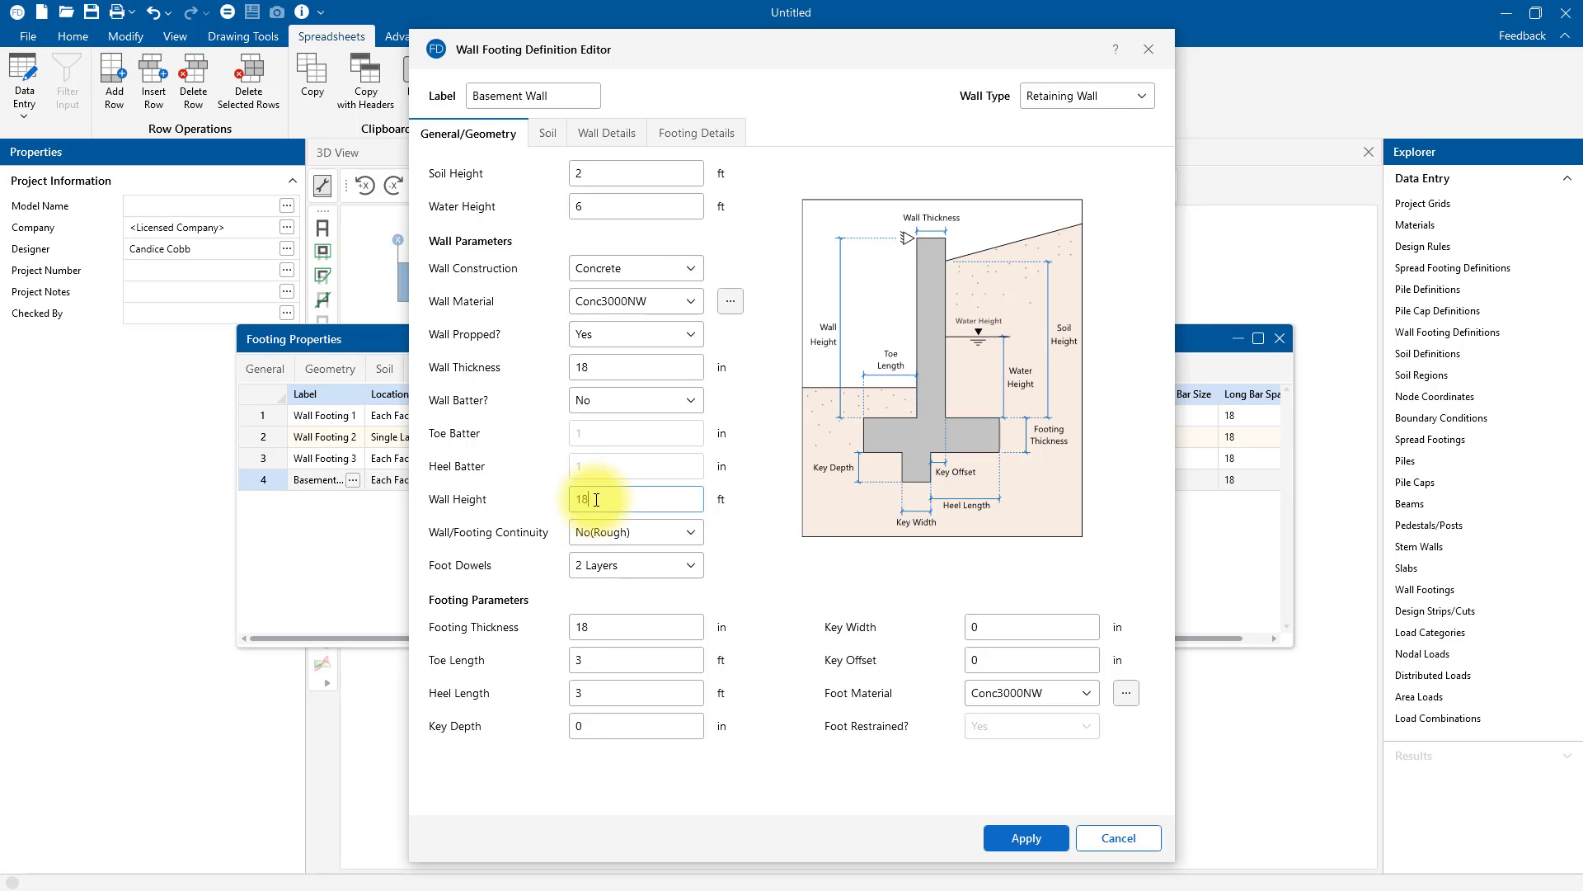
double_click(587, 175)
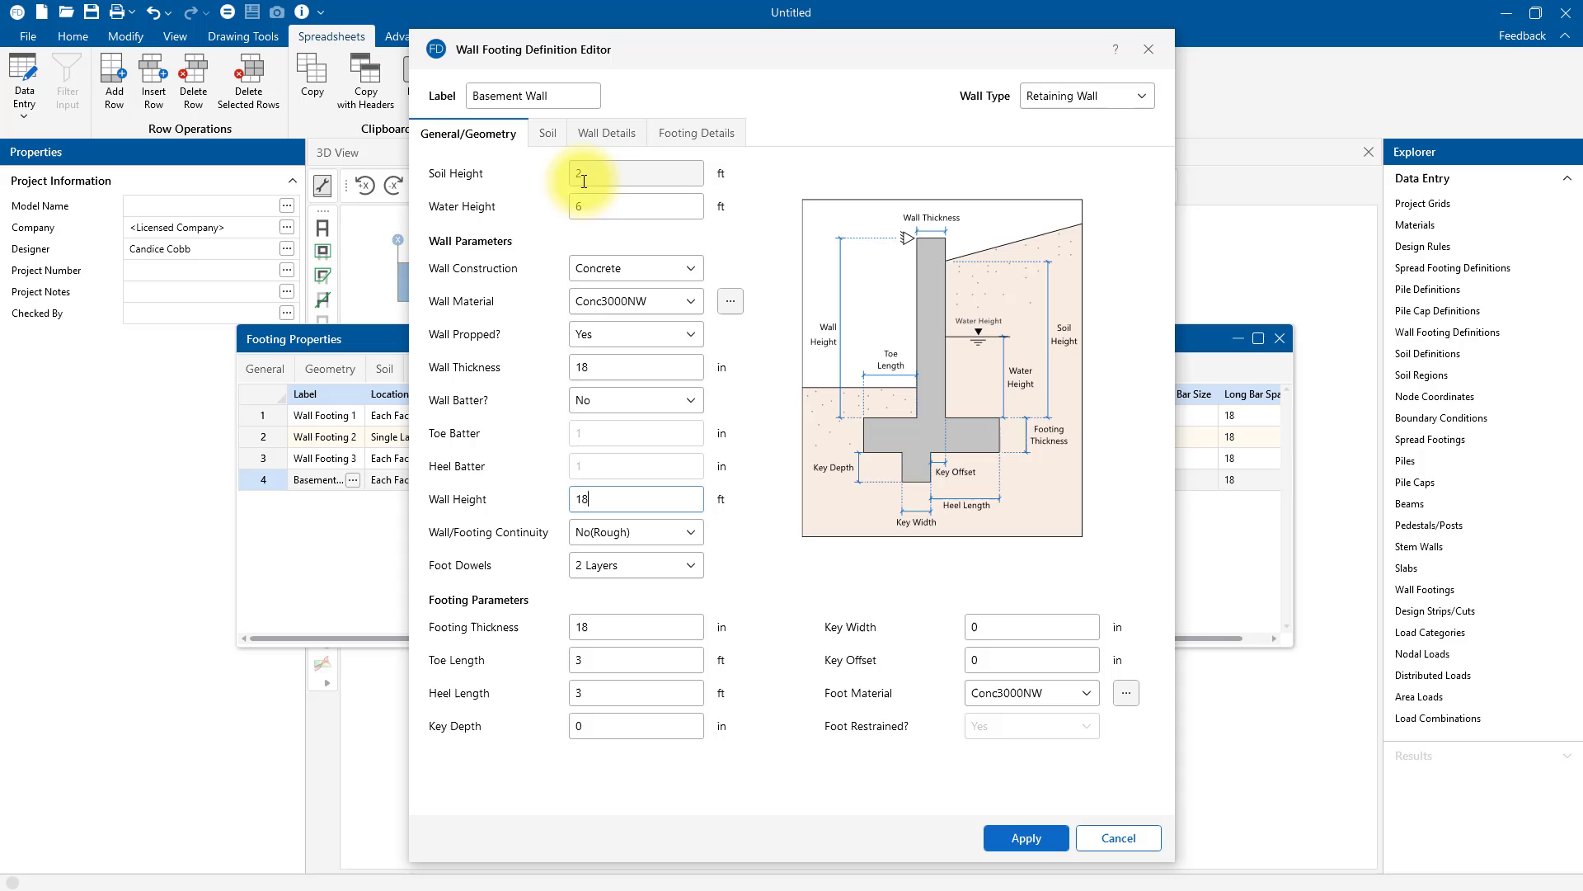
type("17")
double_click(613, 213)
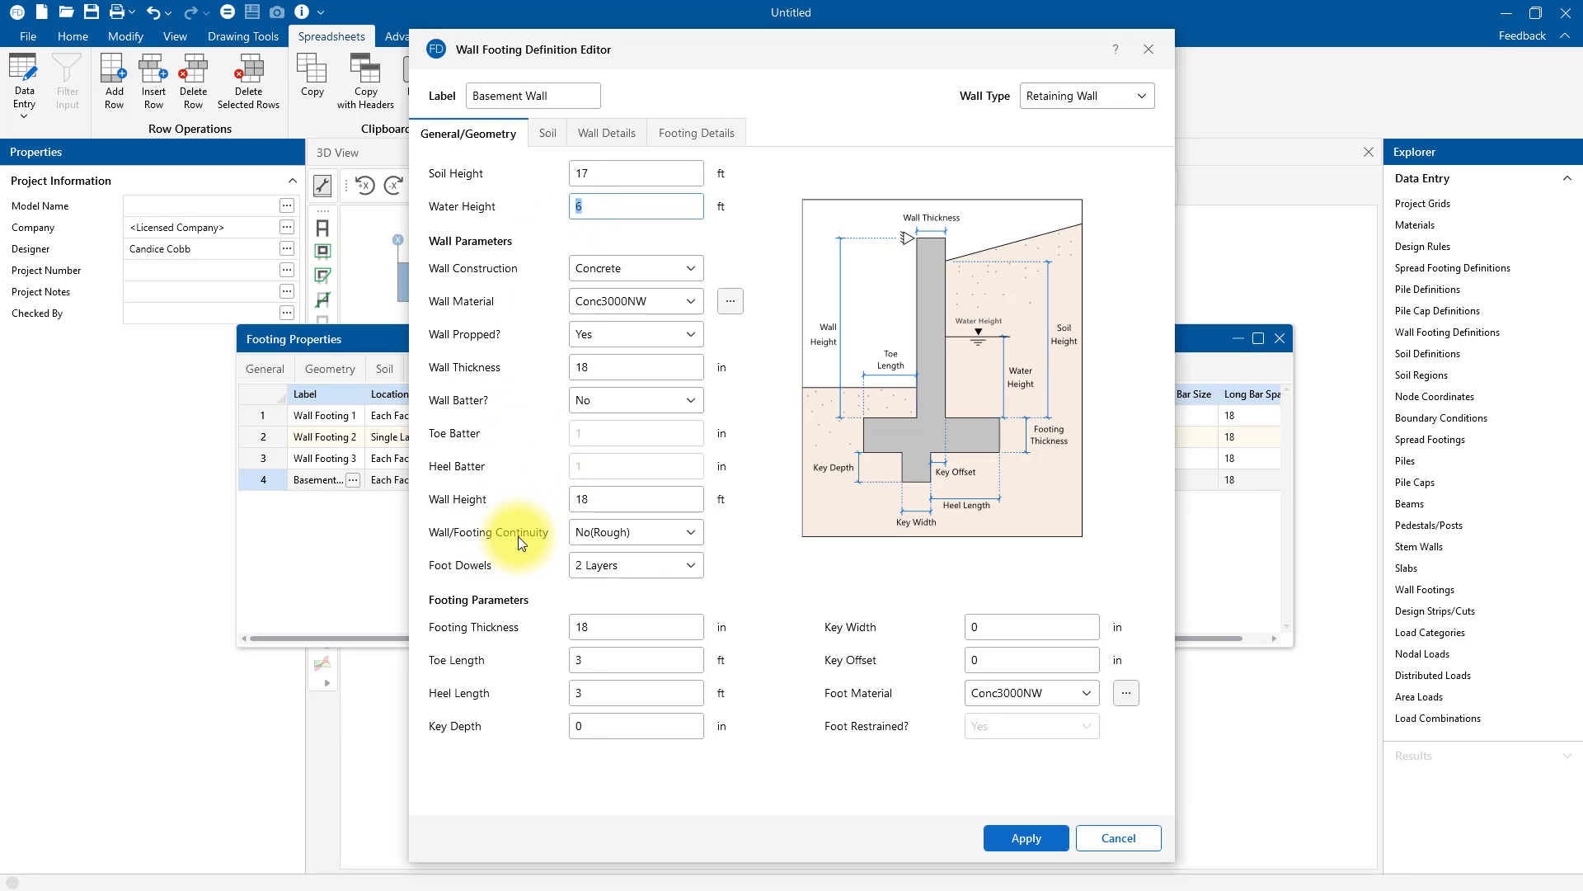
Keep No(Rough) wall-to-footing continuity and clear the old heel length
left_click(691, 536)
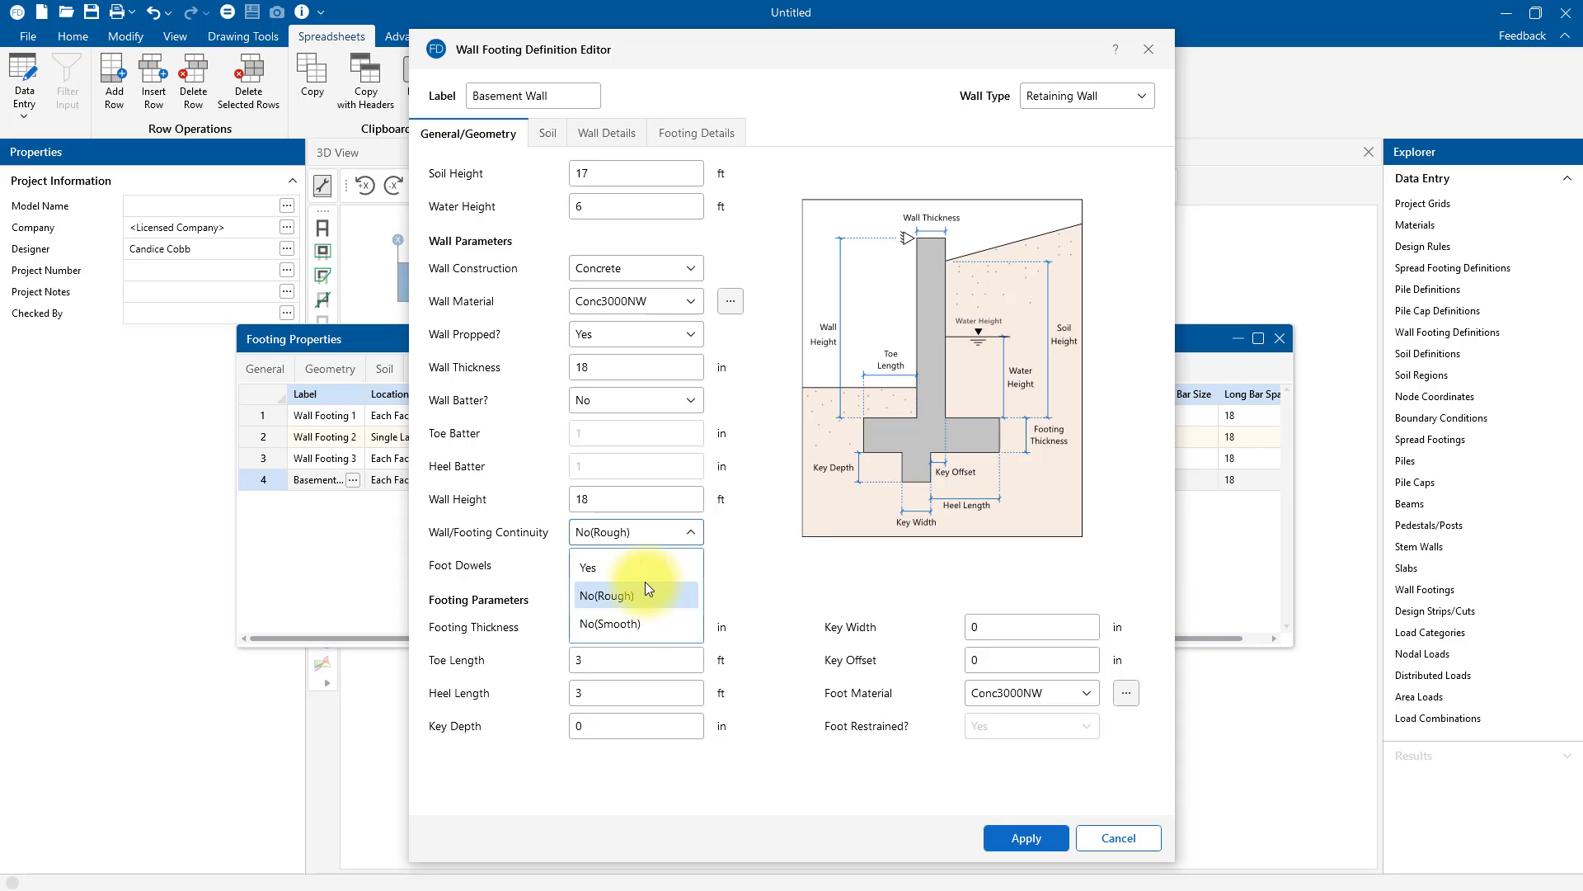
left_click(752, 572)
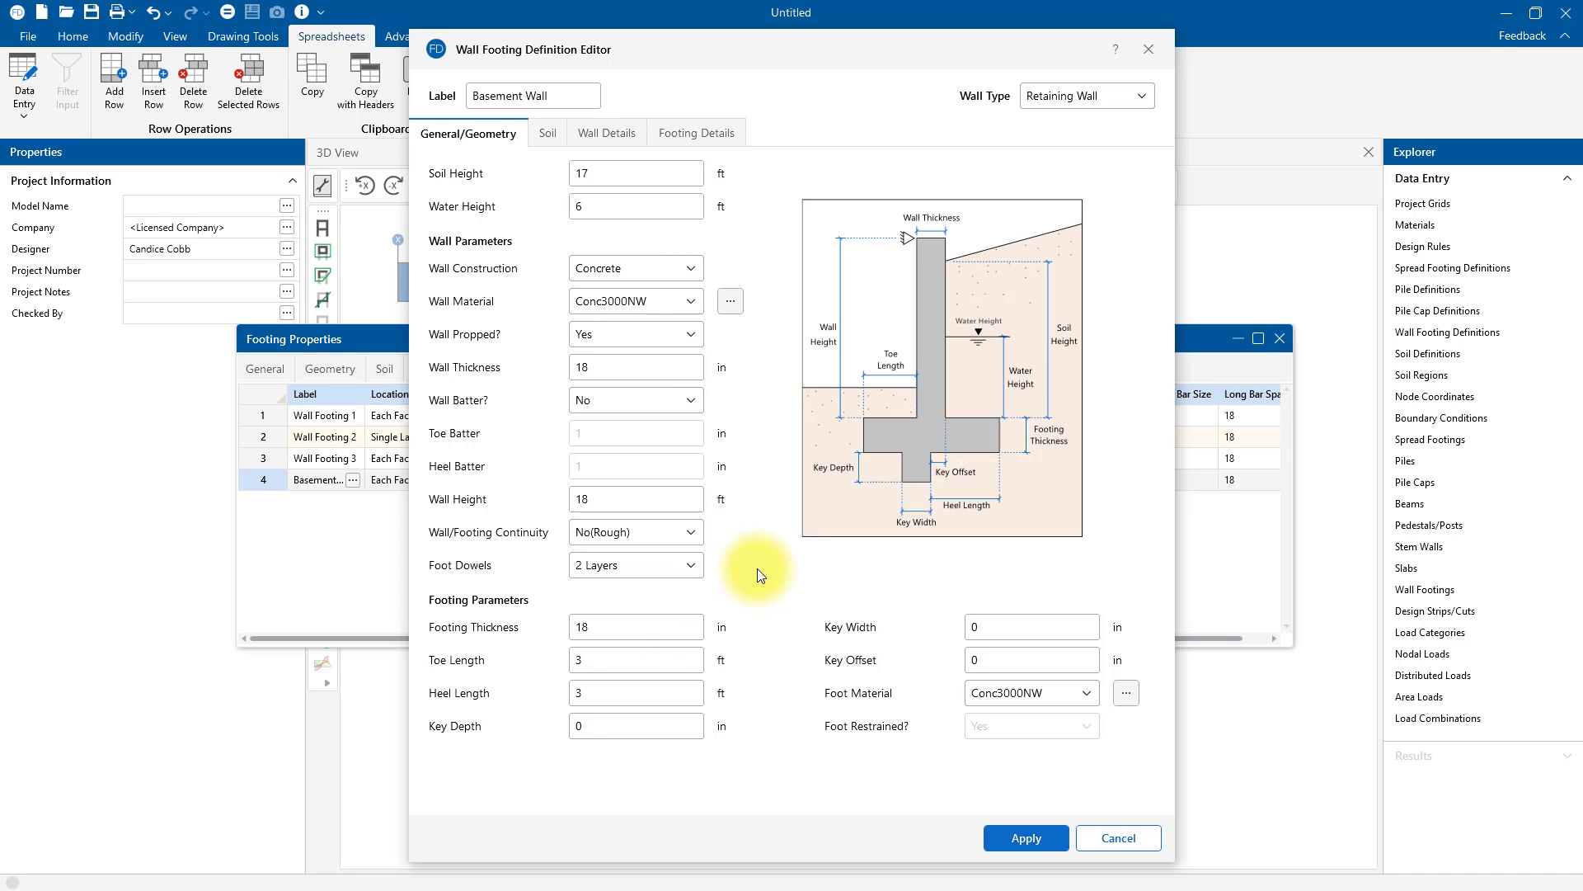
left_click(601, 663)
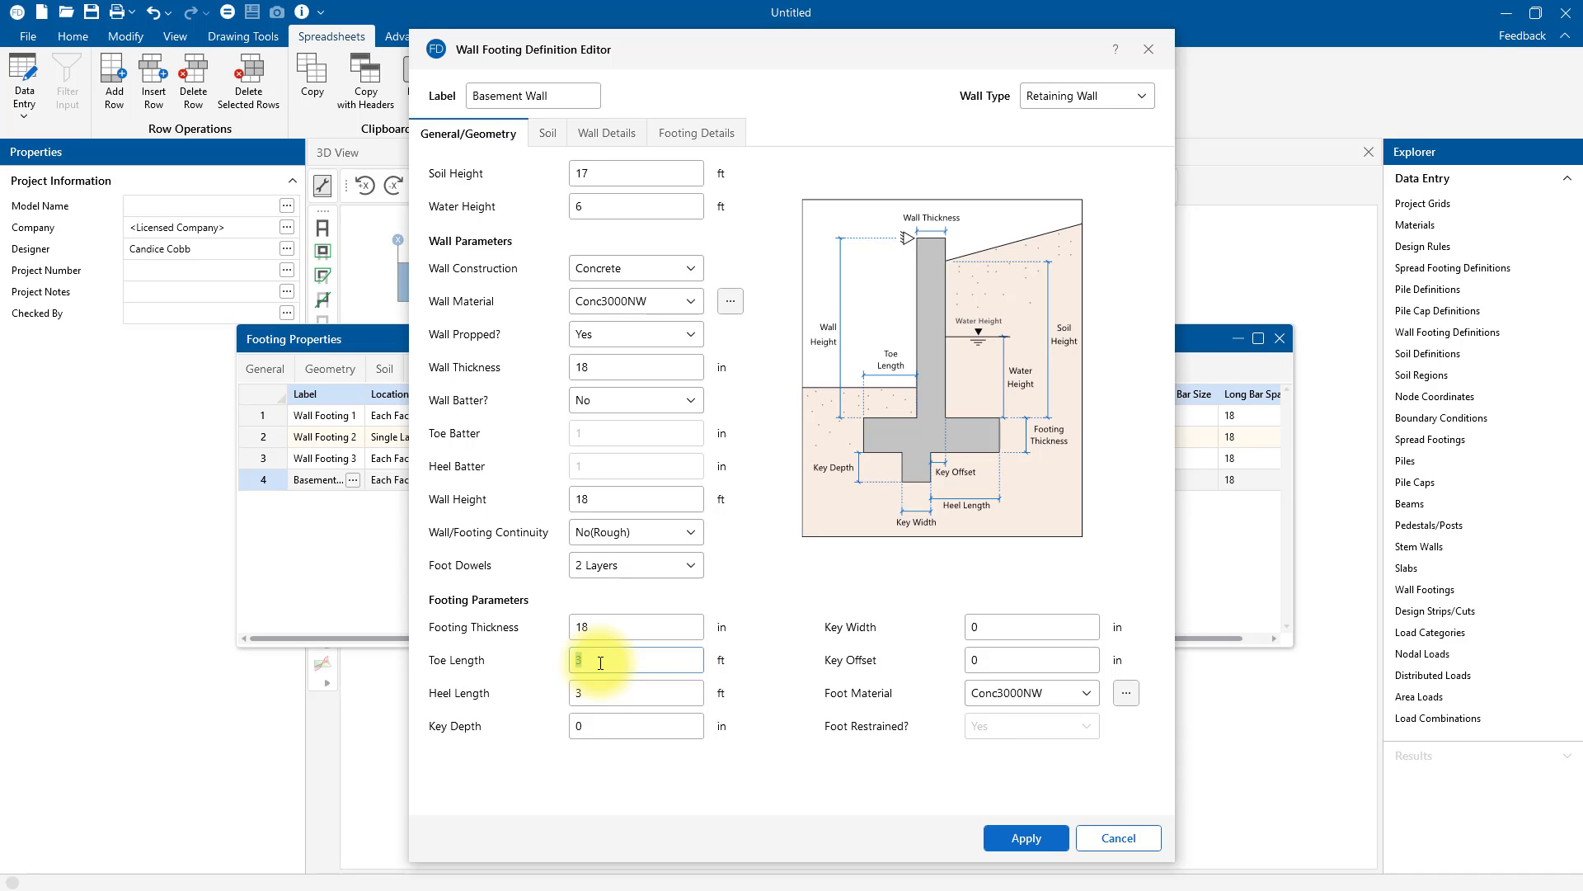
left_click(600, 695)
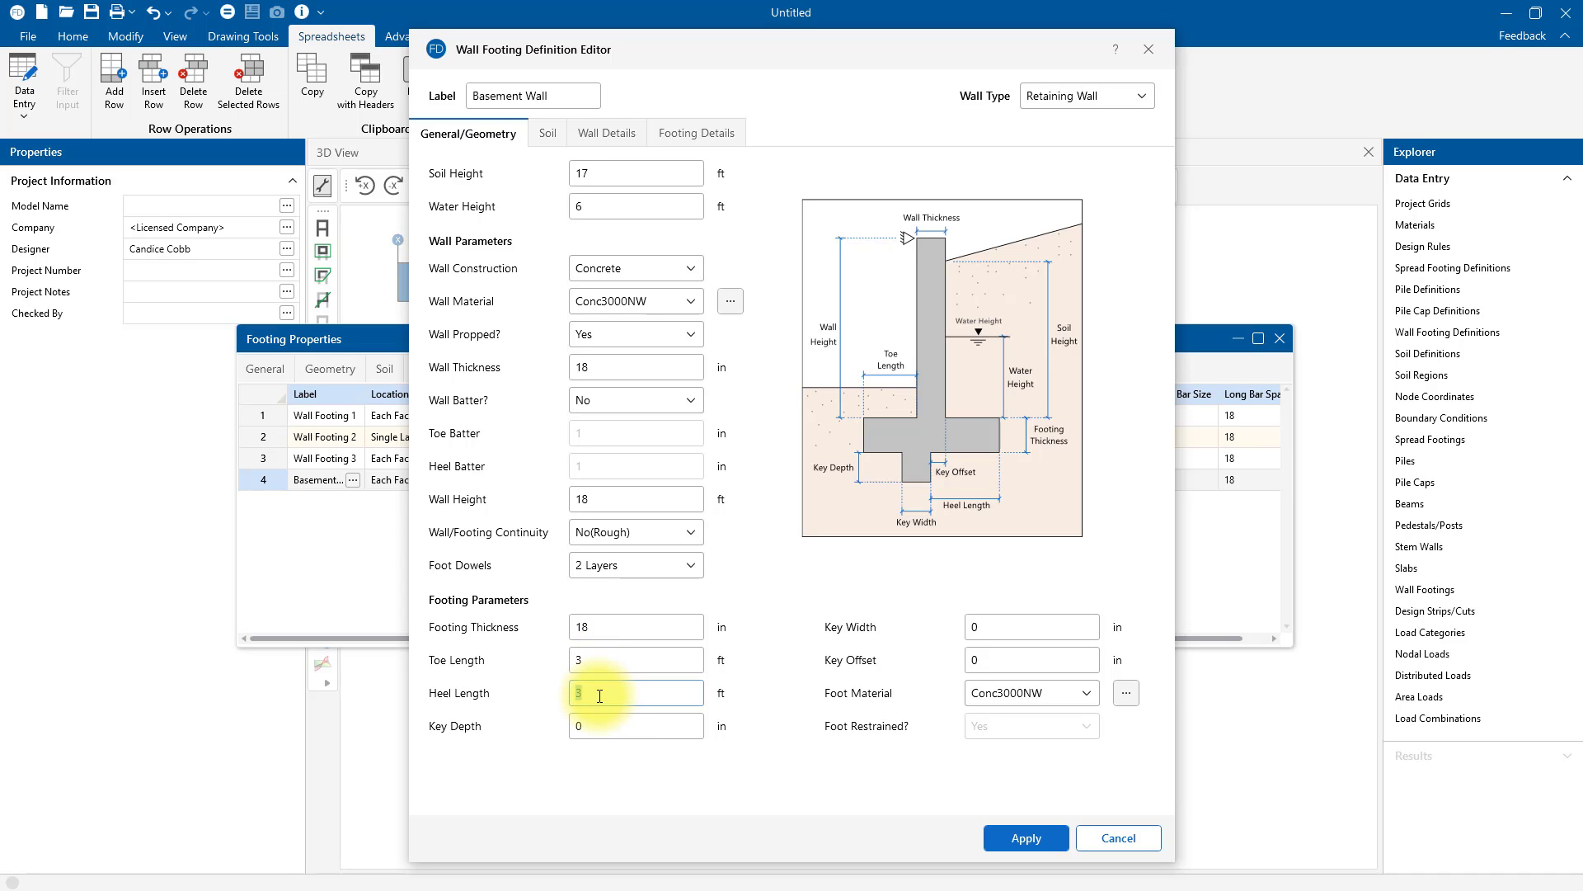
key("BackSpace")
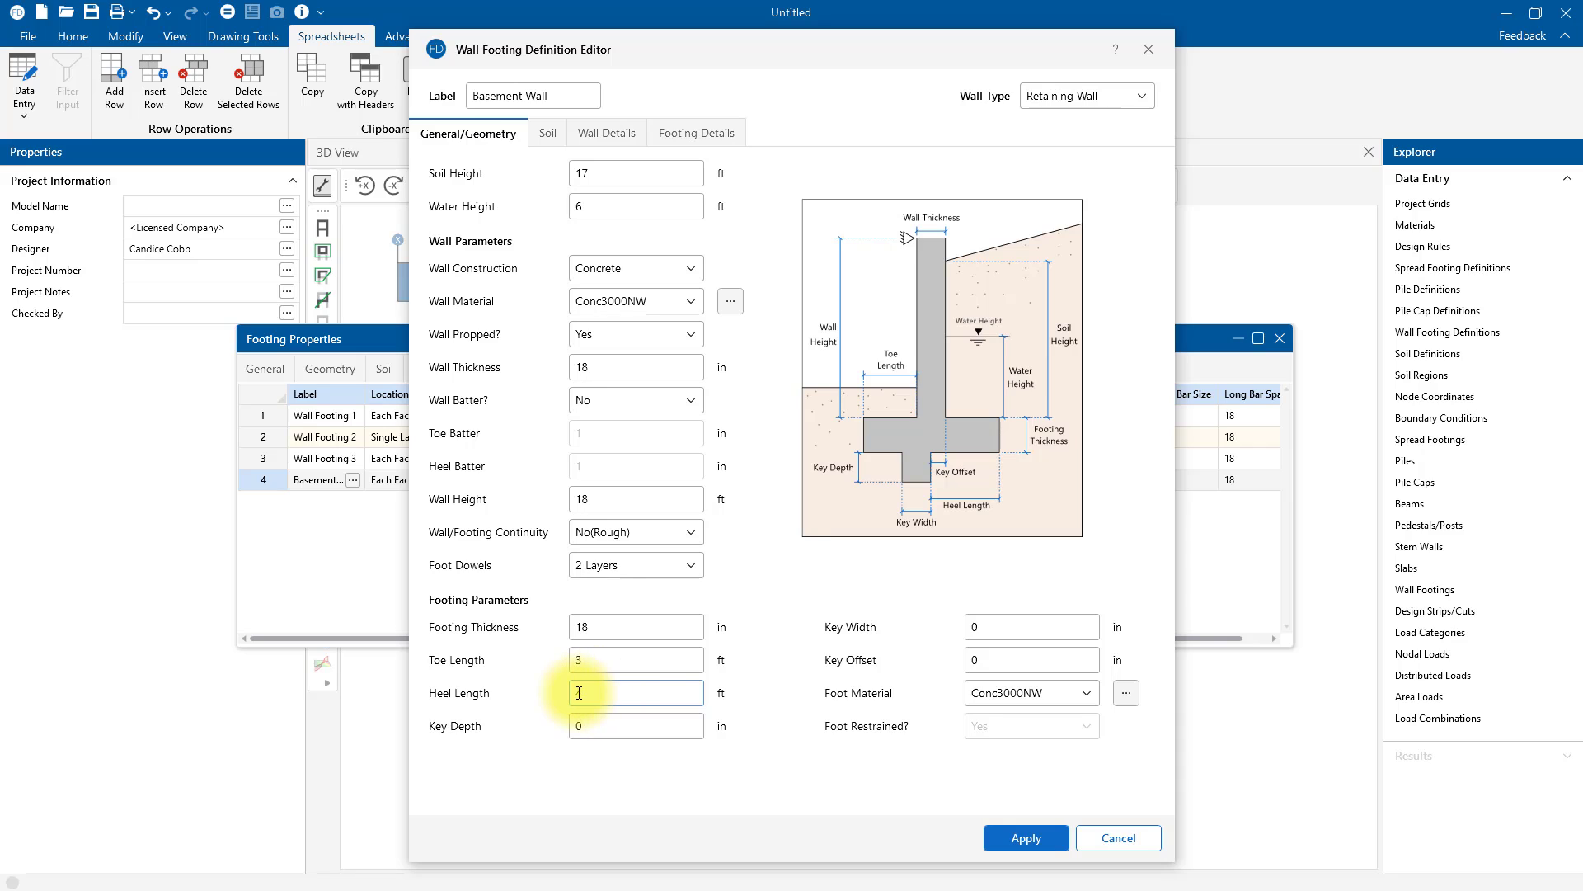
Set a 4 ft heel length, keep Concrete construction, and use Conc4000NW for the wall material
type("4")
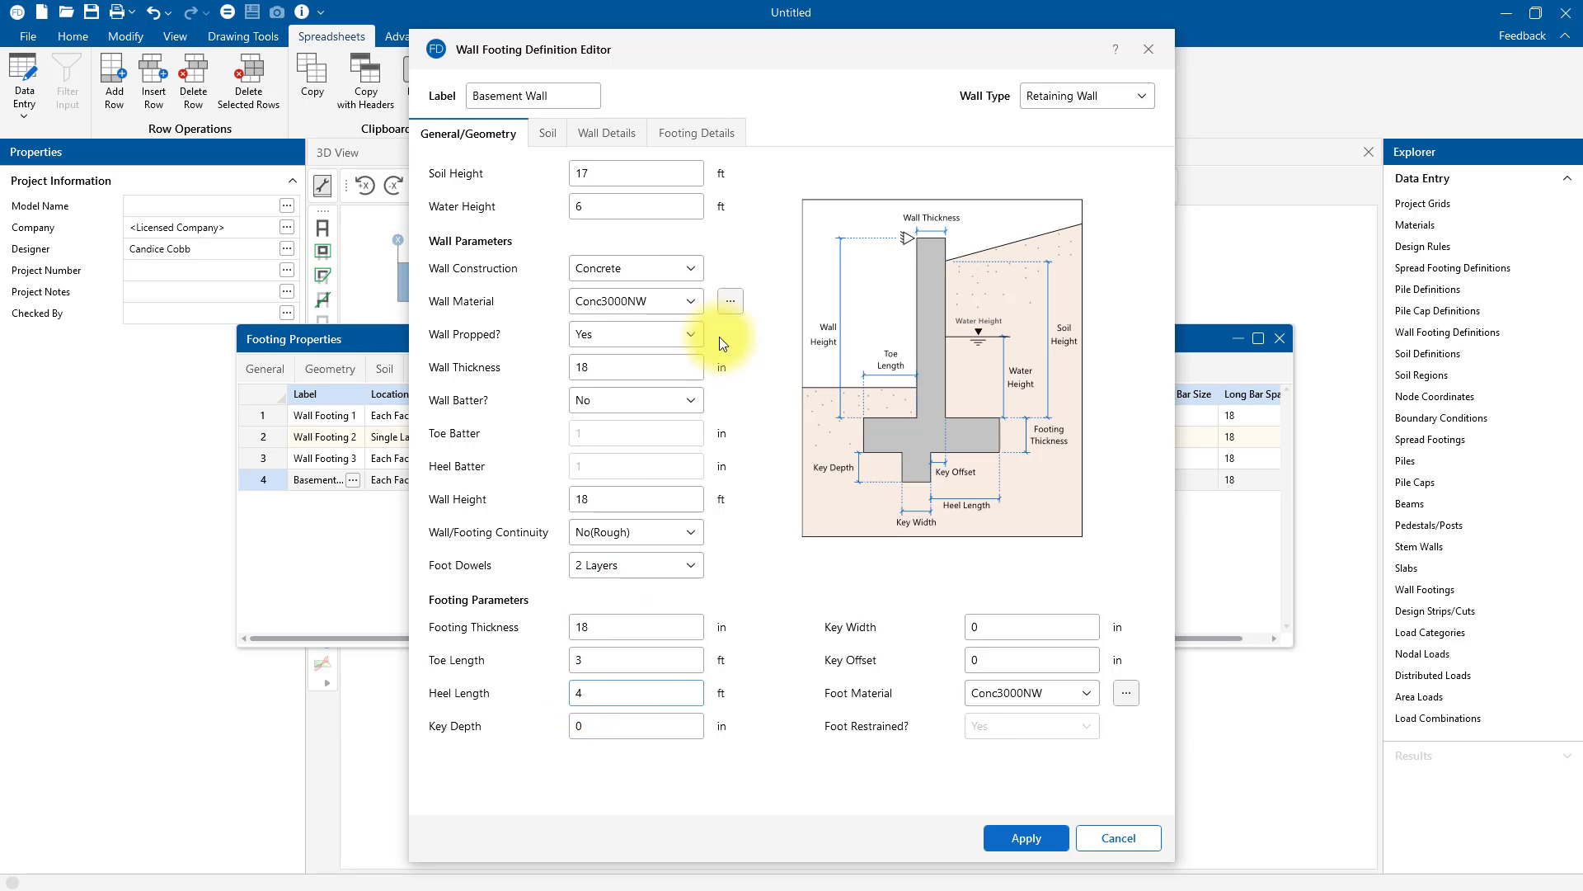
left_click(685, 301)
left_click(693, 267)
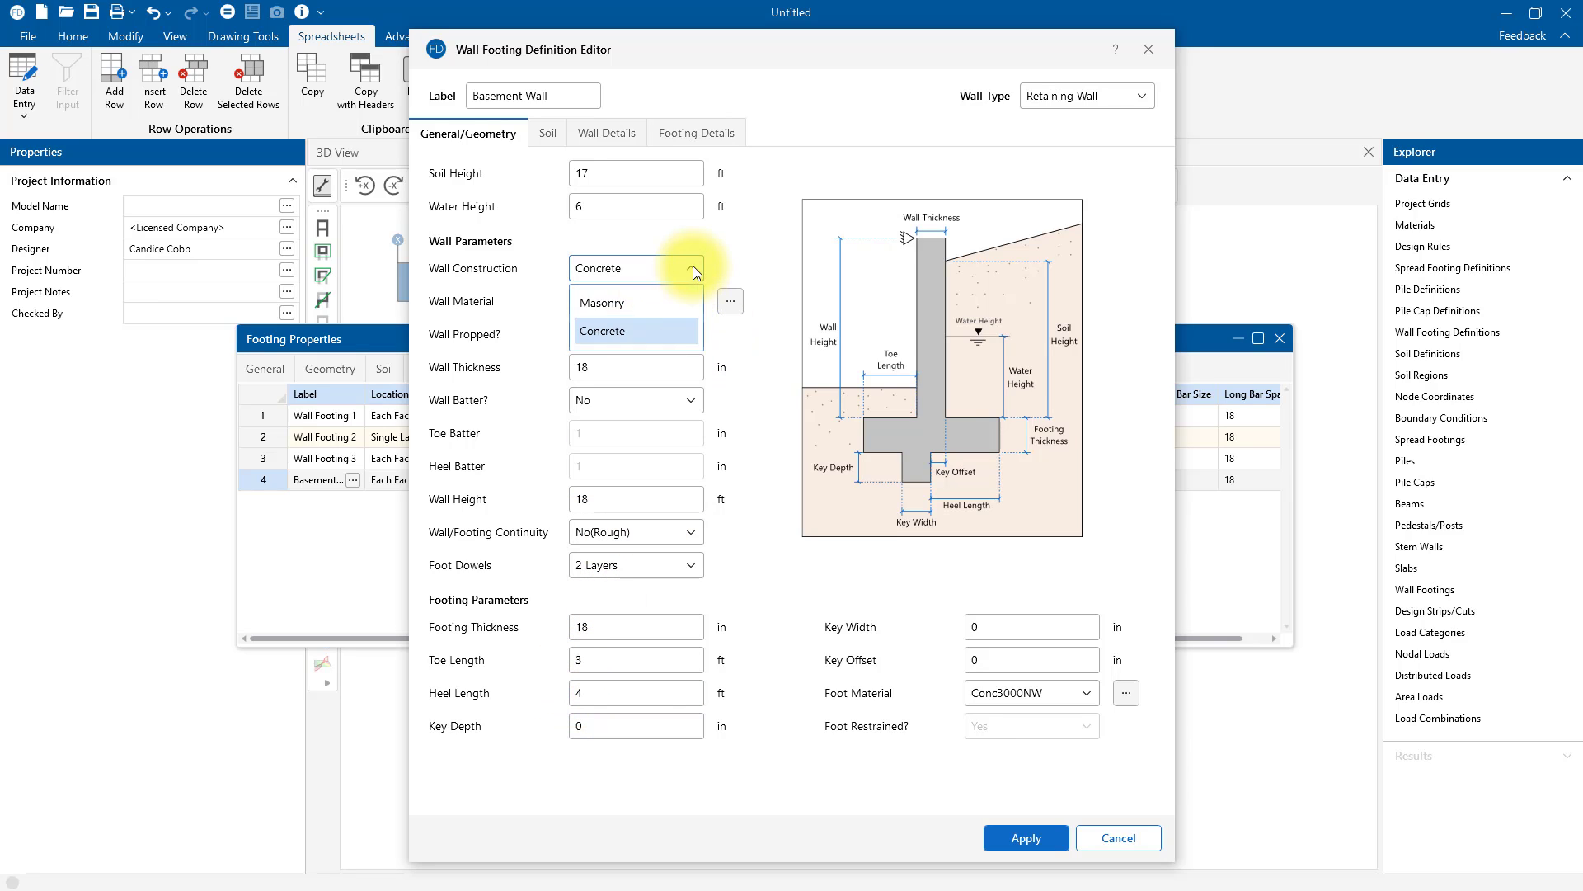
left_click(660, 303)
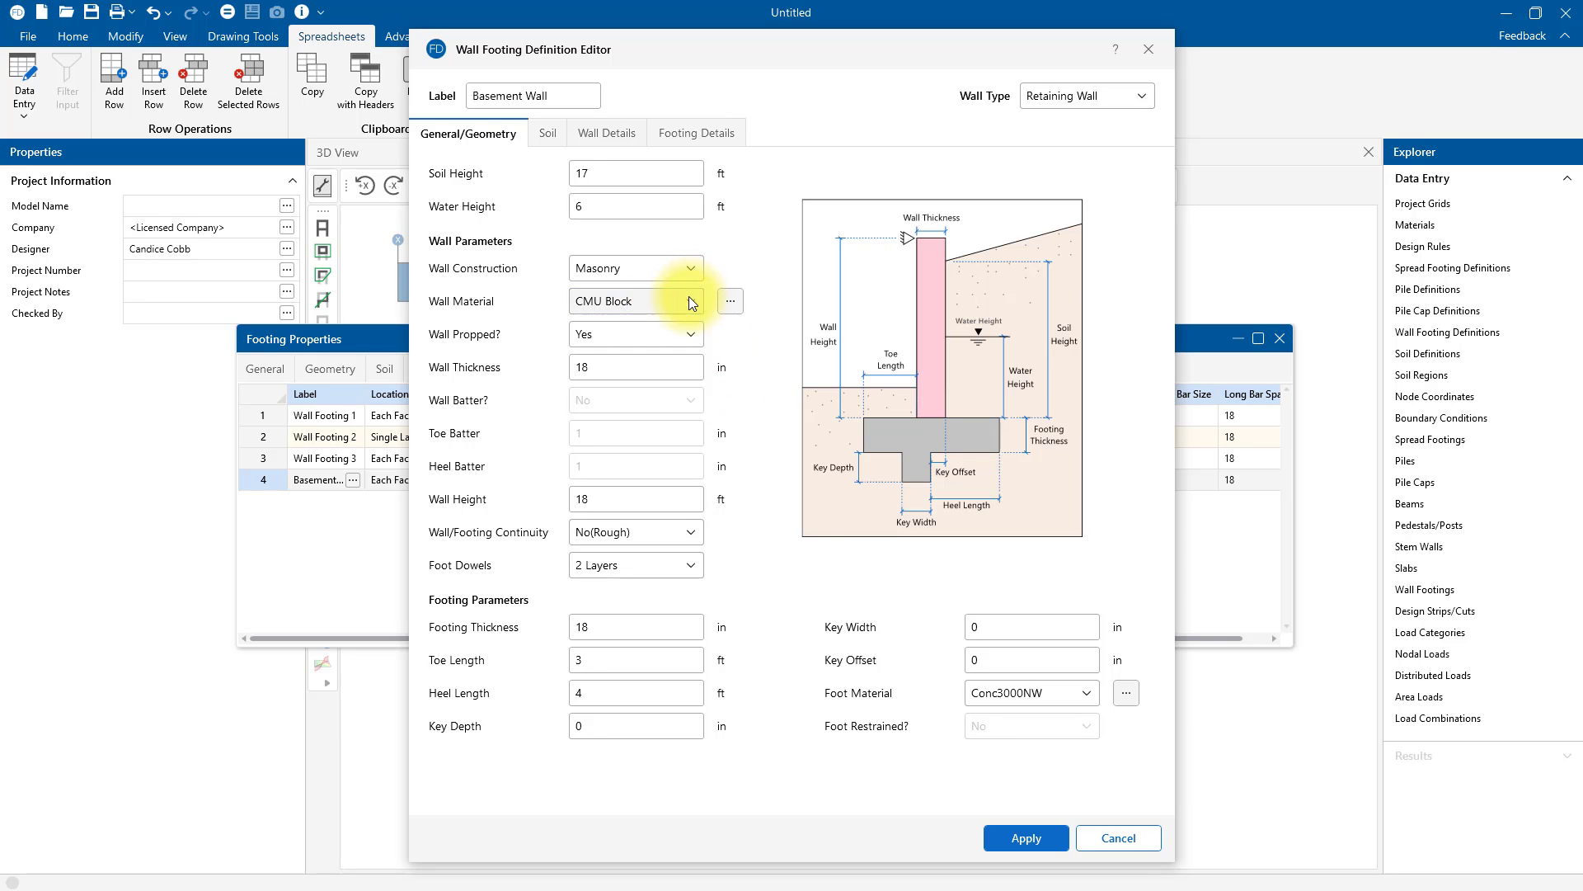
left_click(690, 270)
left_click(636, 329)
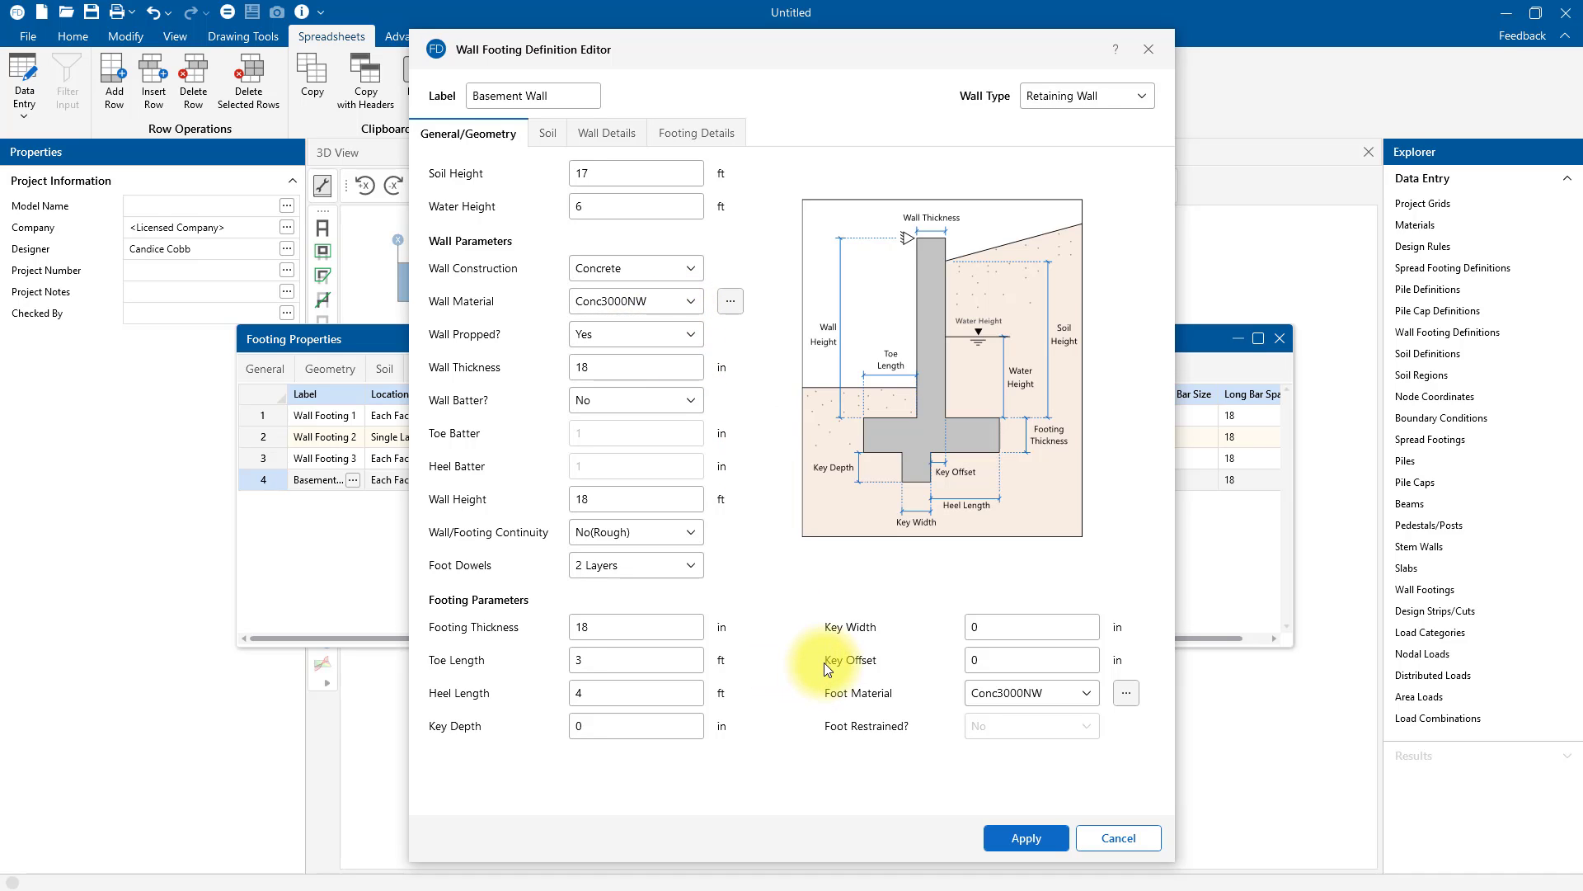
left_click(685, 303)
left_click(653, 391)
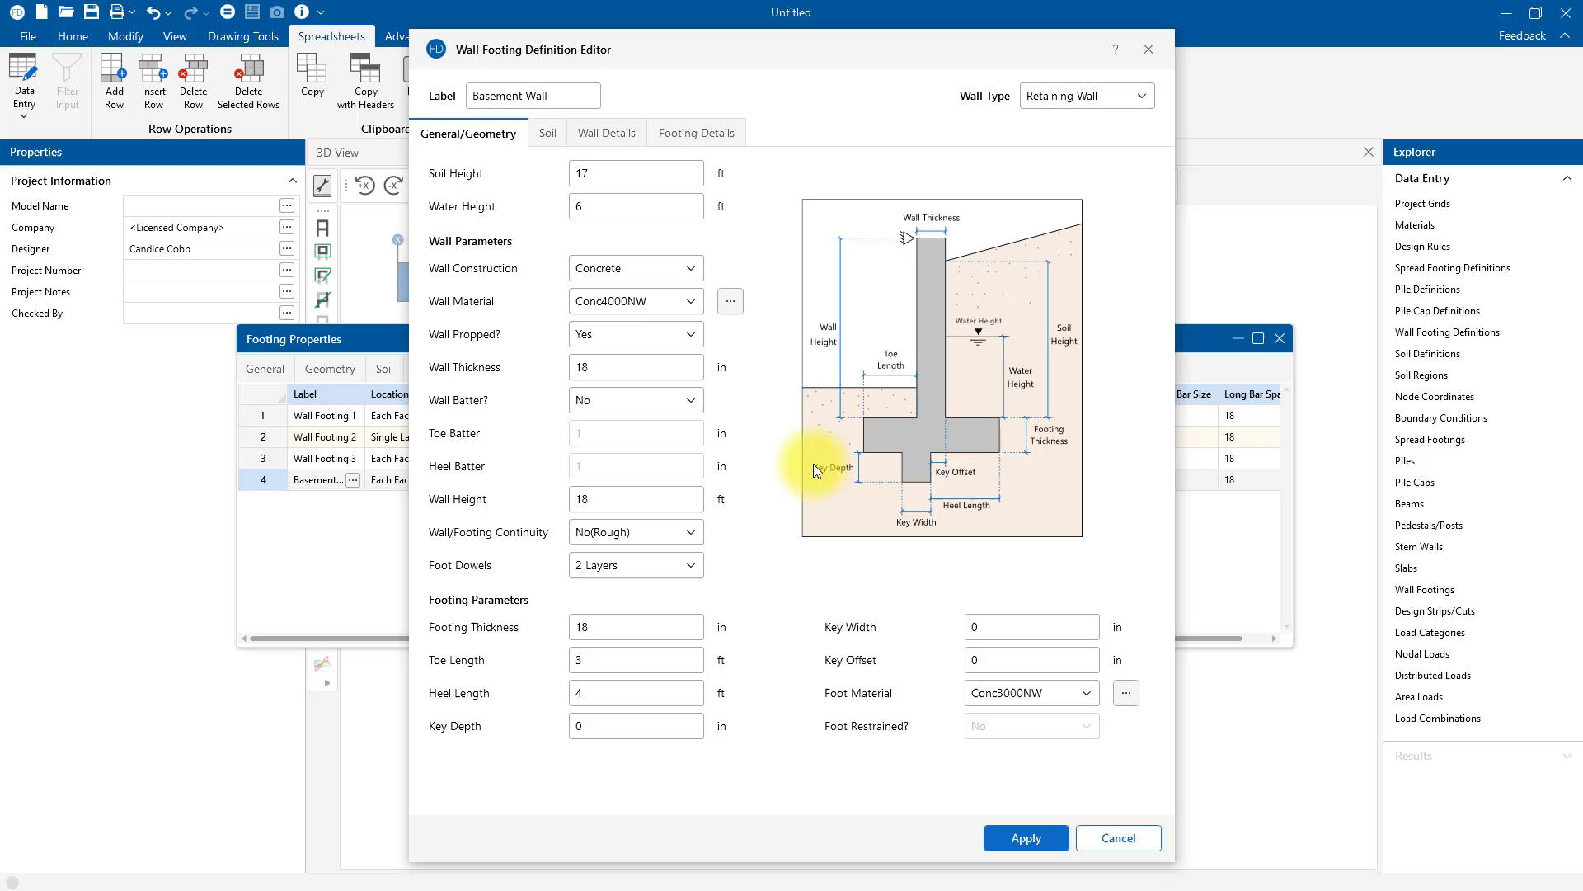
Abandon a new concrete material definition and use Conc4000NW for the footing material
left_click(729, 307)
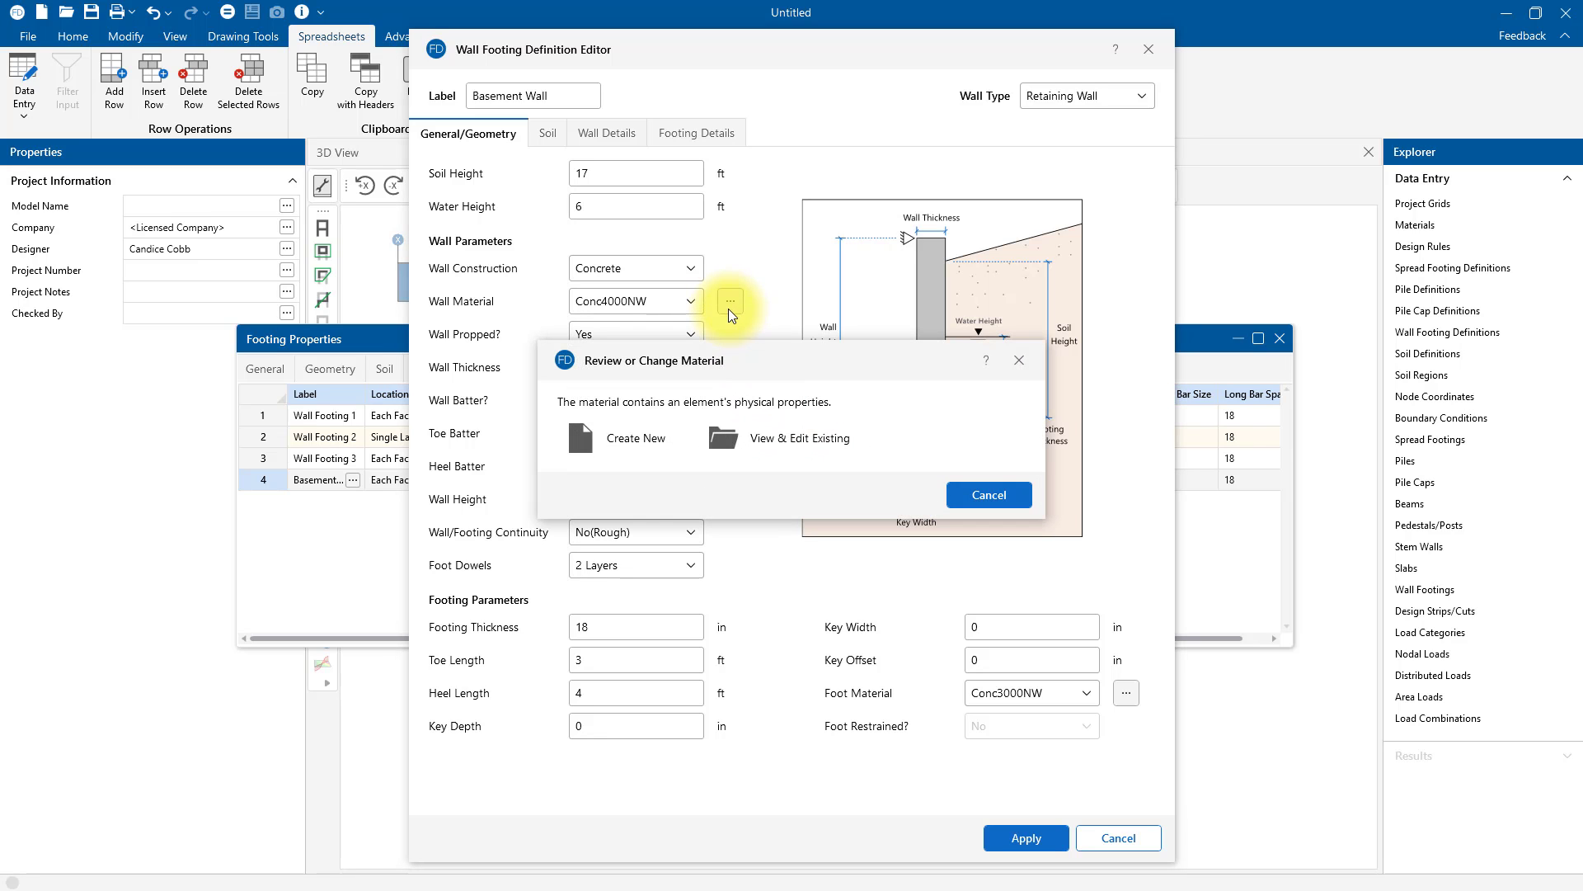
left_click(645, 438)
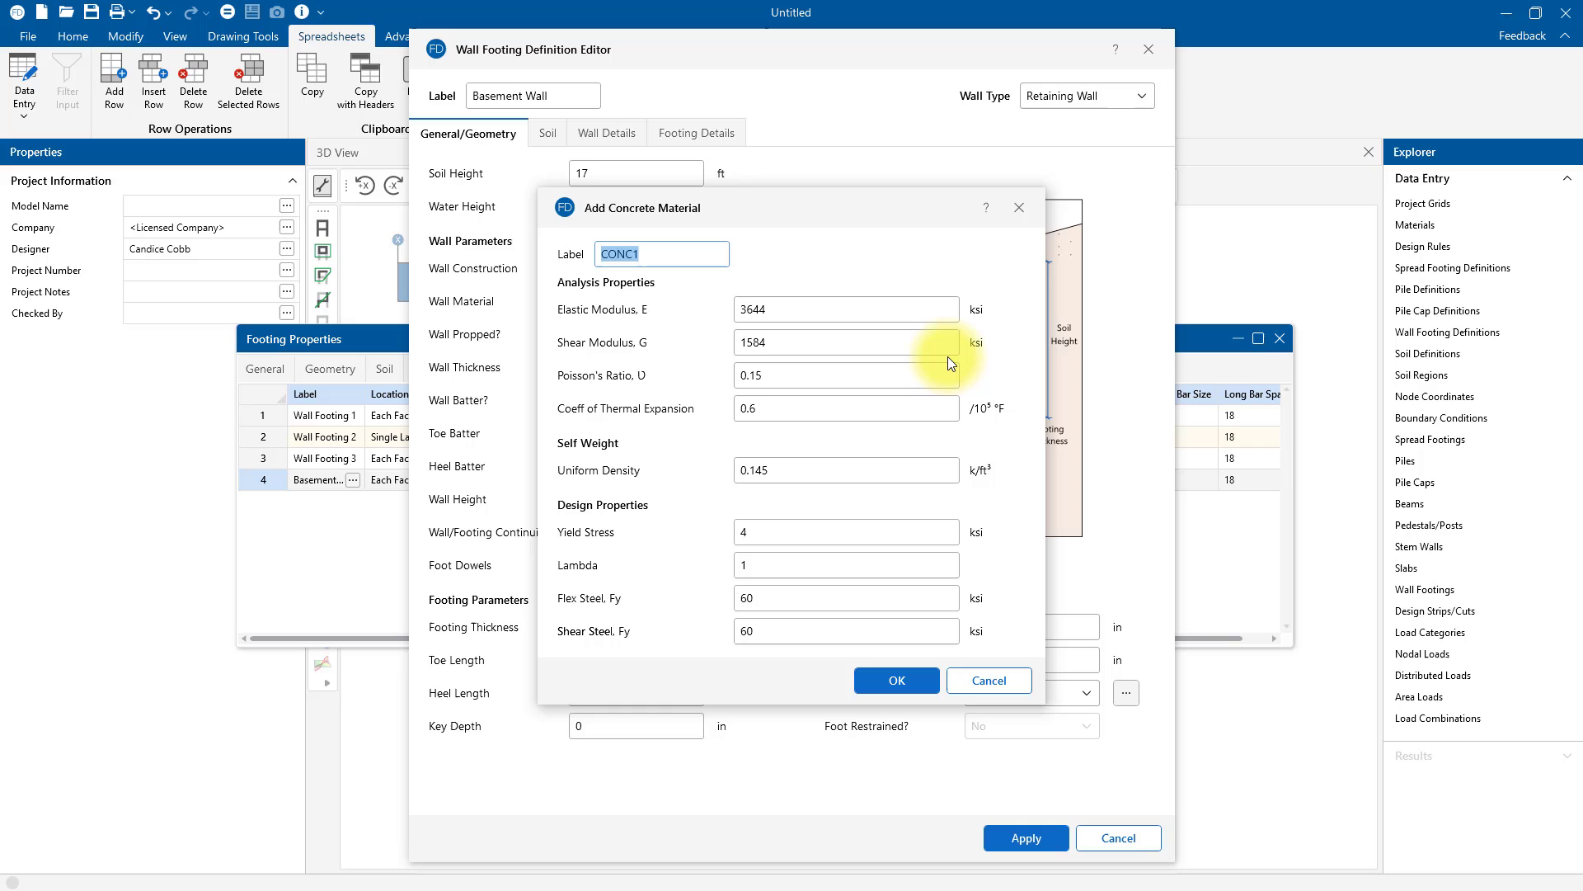
left_click(999, 679)
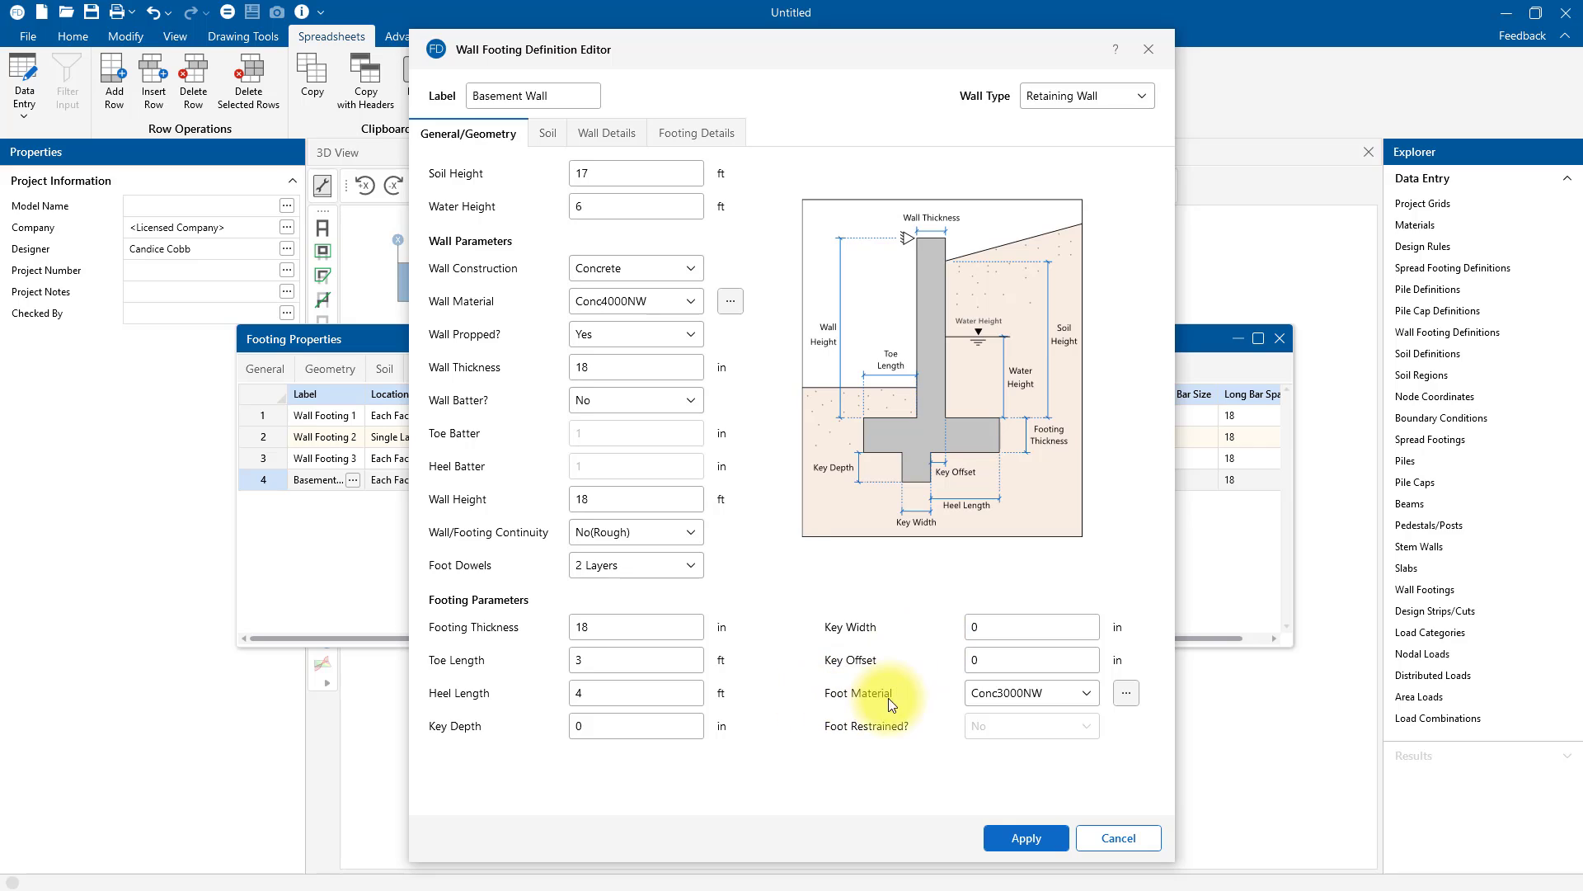
left_click(1081, 691)
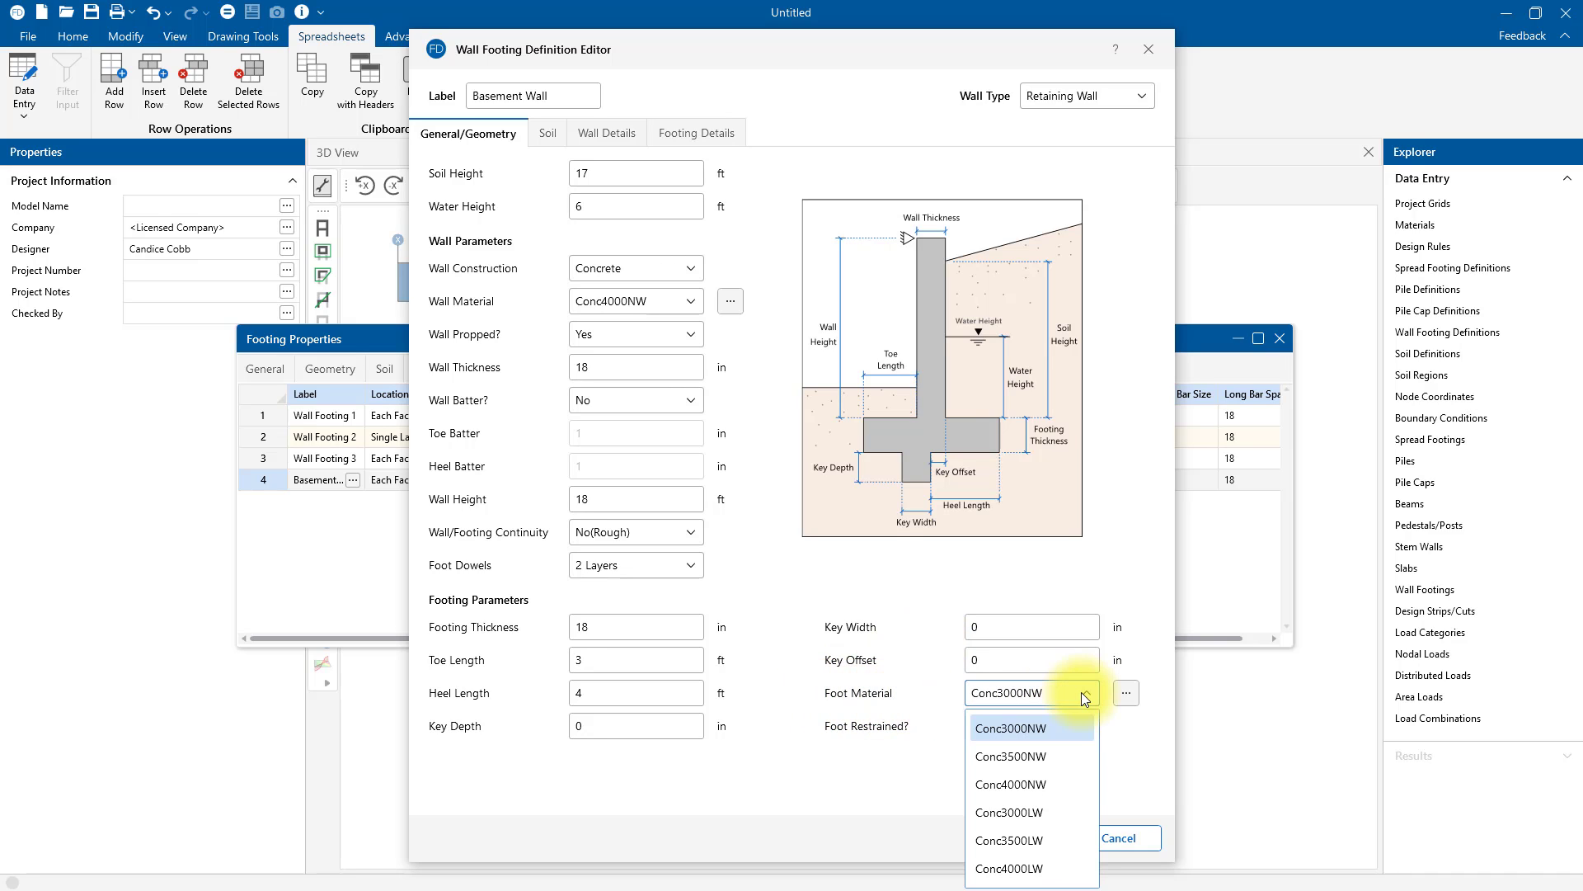
left_click(1037, 786)
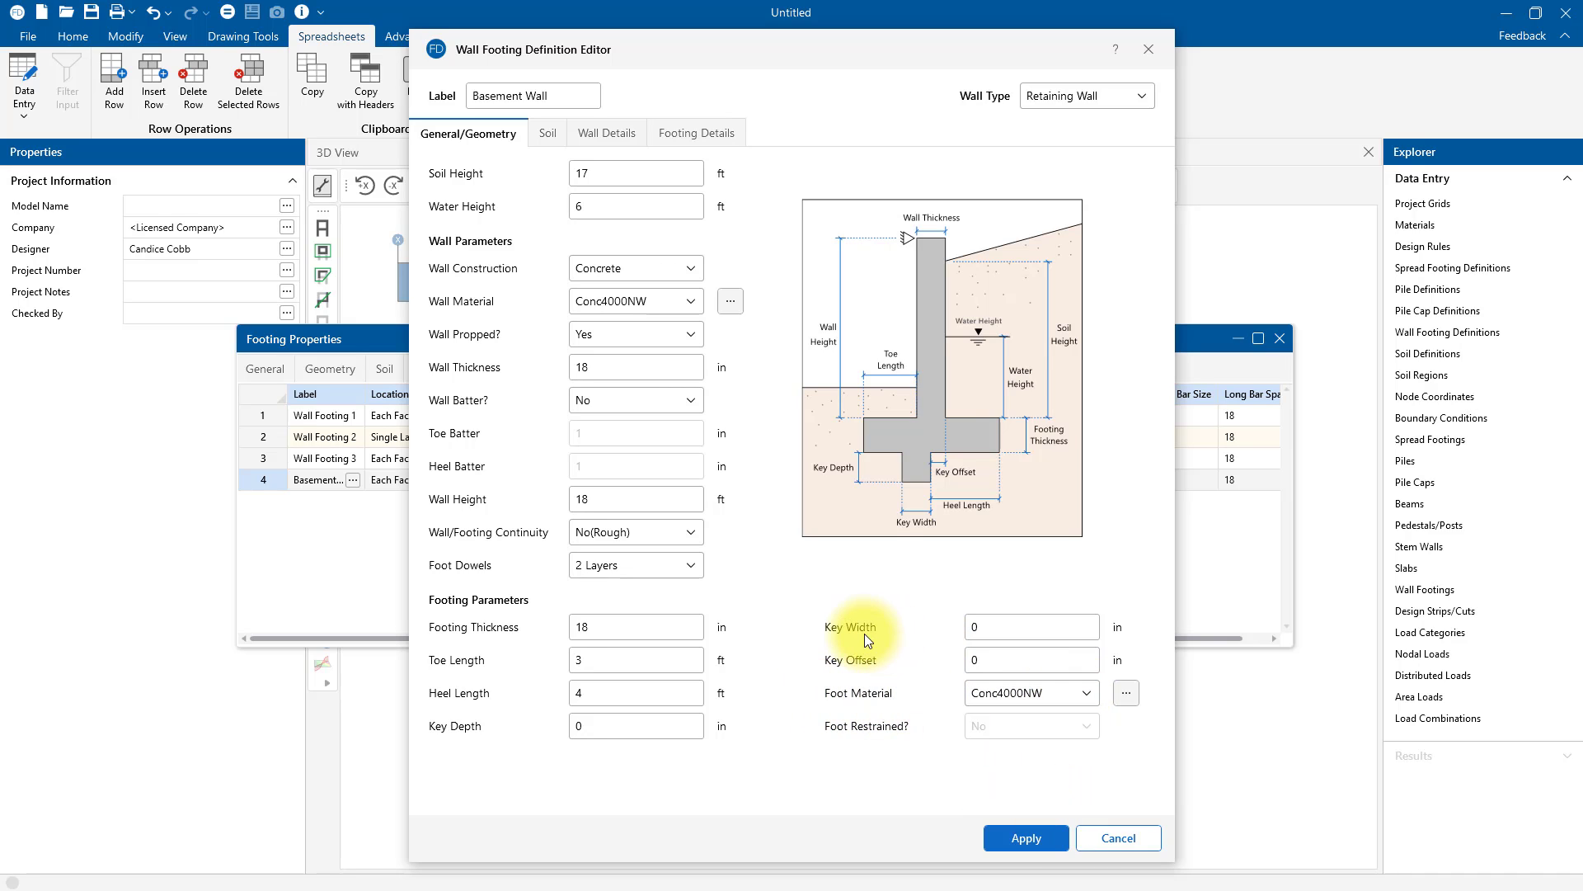
Keep the Rankine earth pressure method, set toe depth to 2.5 ft and surcharge to 0.1 ksf
left_click(551, 133)
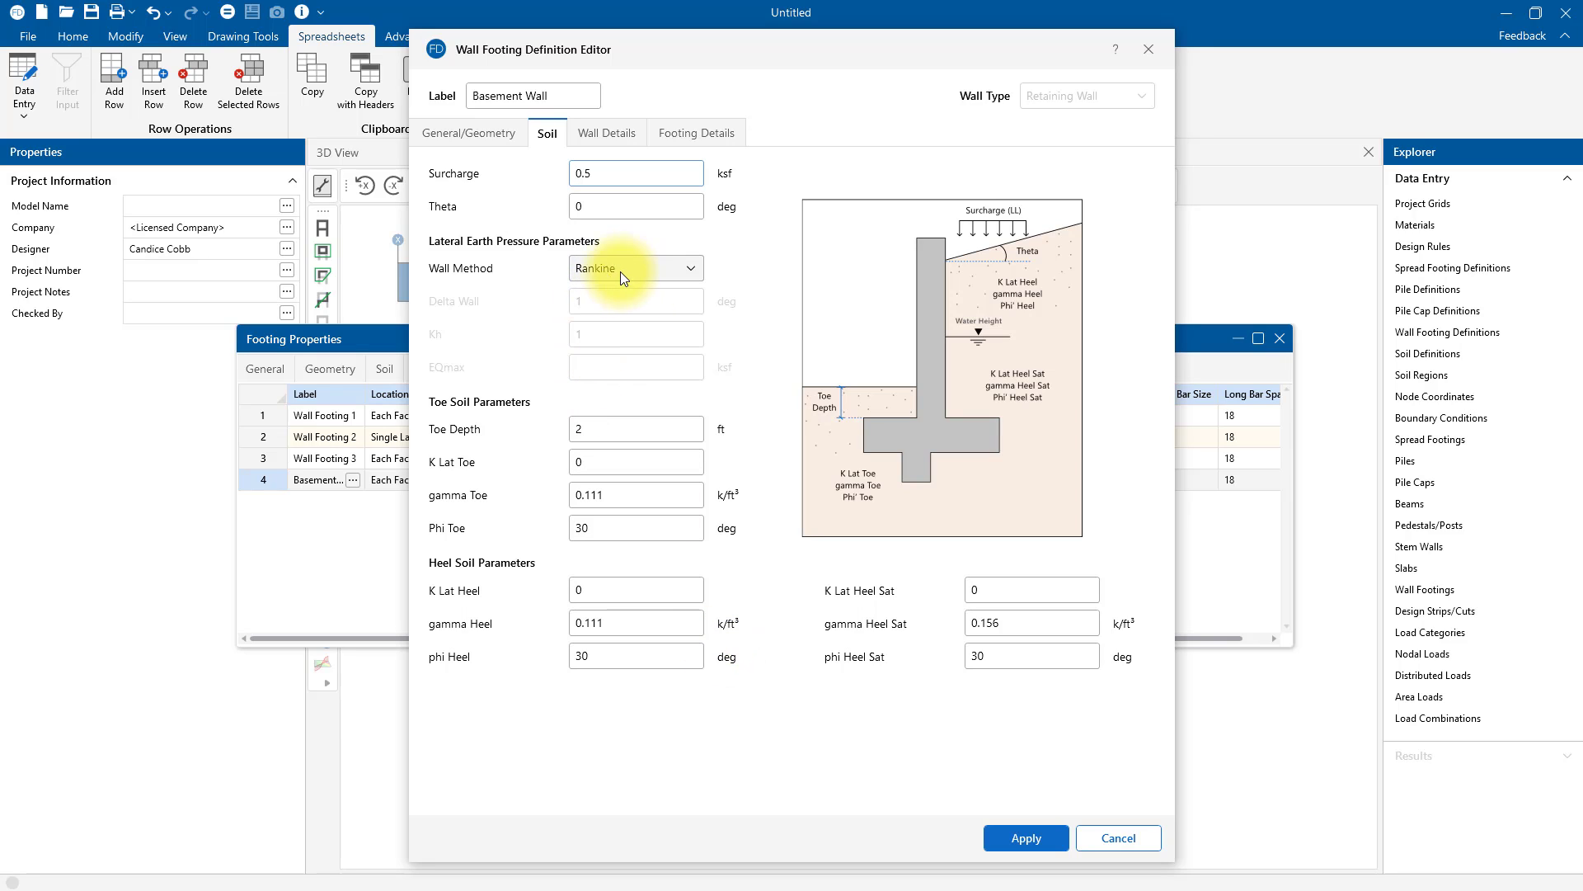
left_click(590, 268)
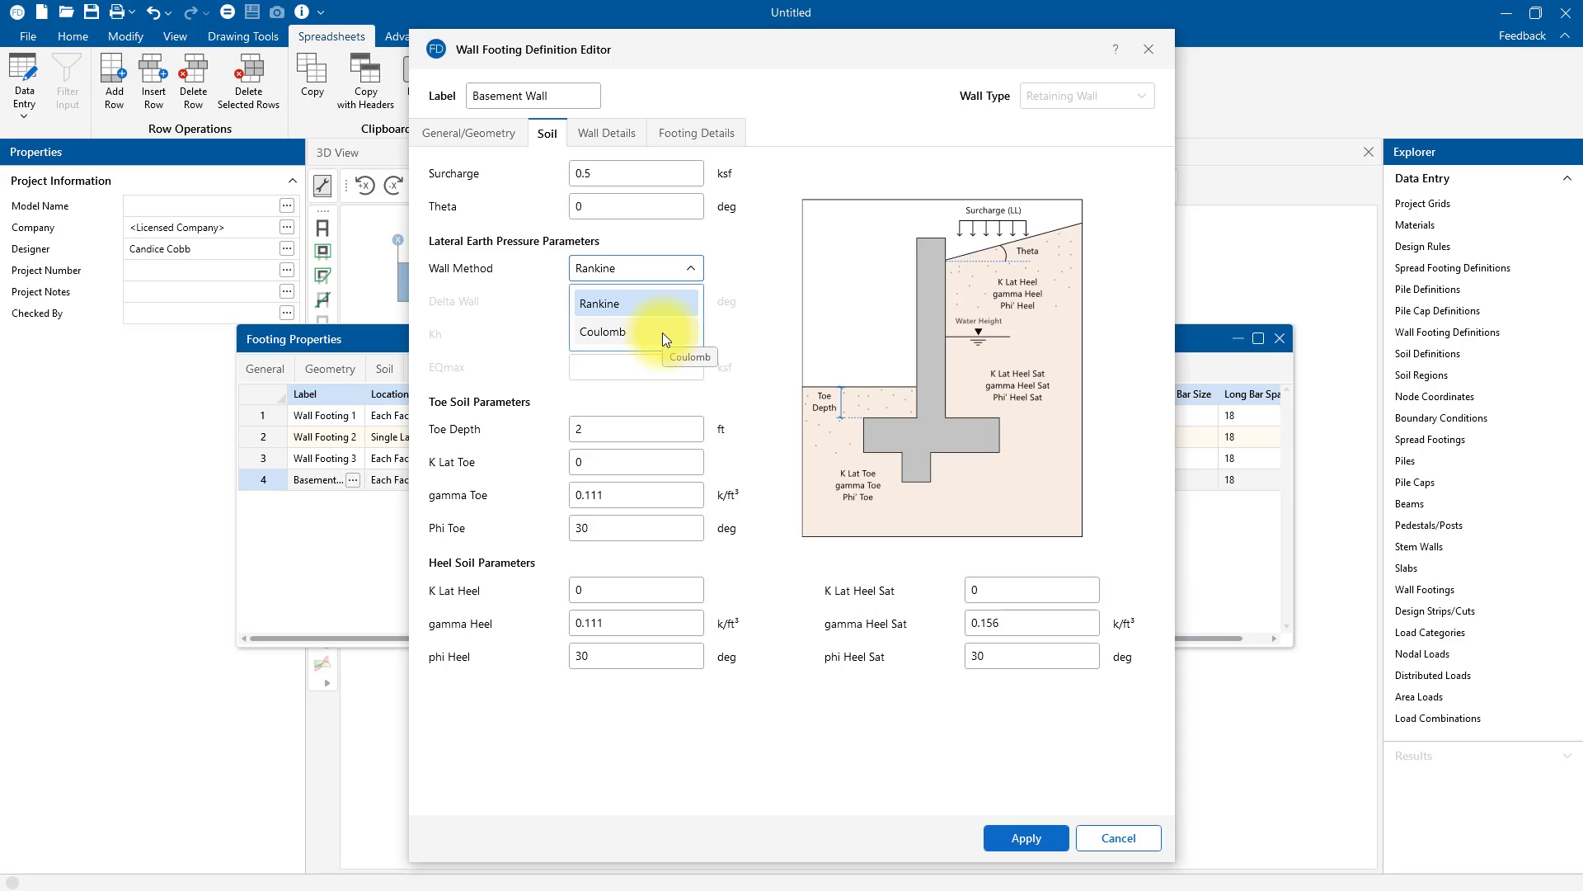
left_click(631, 303)
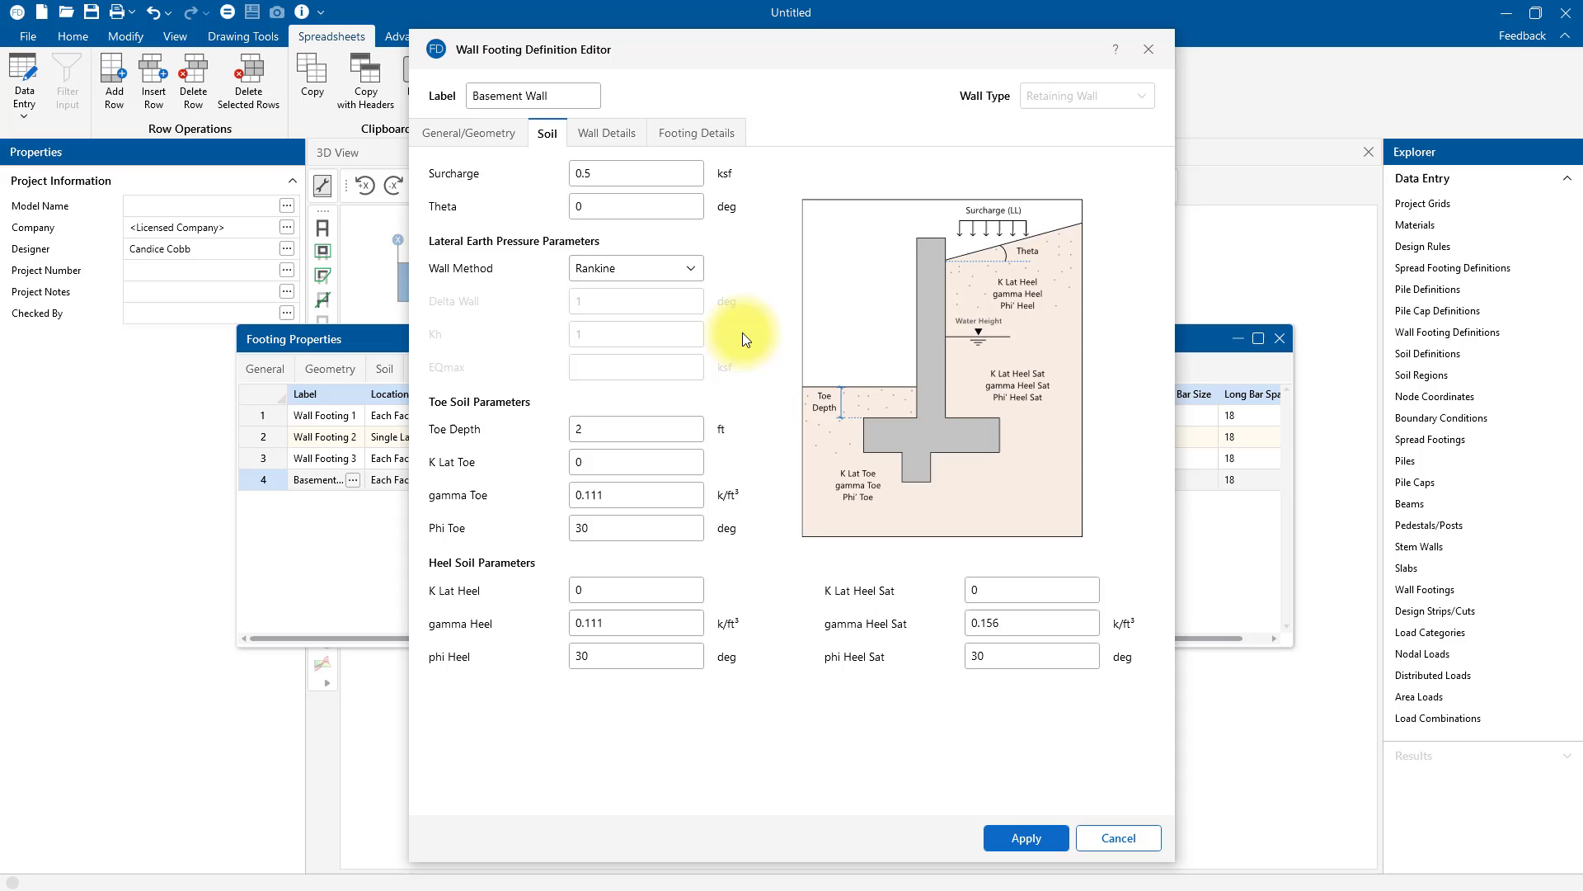
double_click(599, 431)
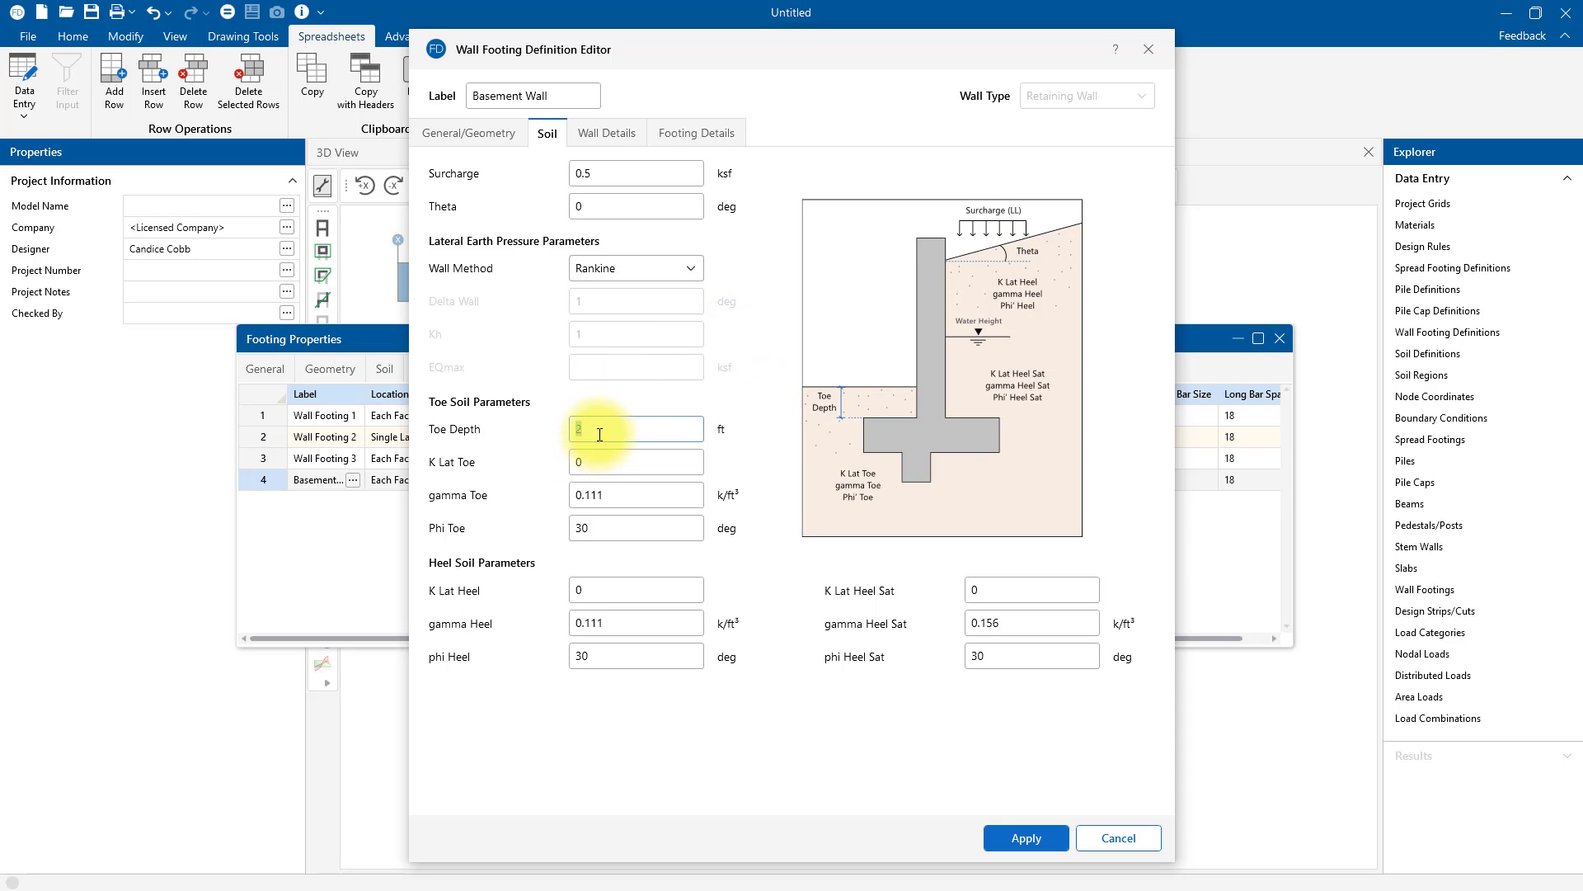
left_click(600, 434)
type(".5")
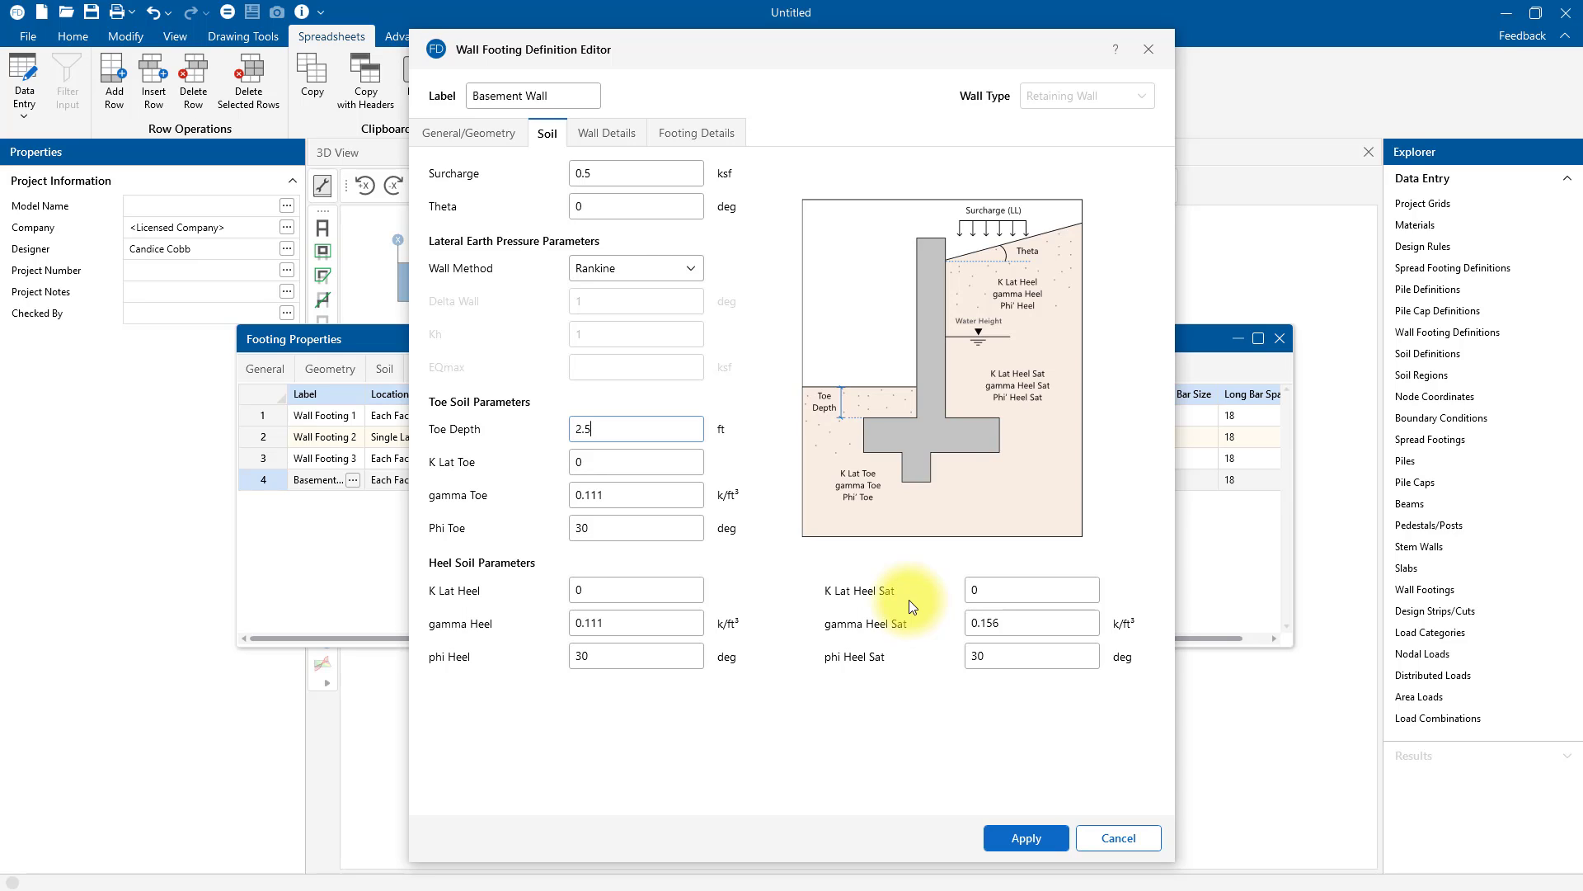
left_click(603, 591)
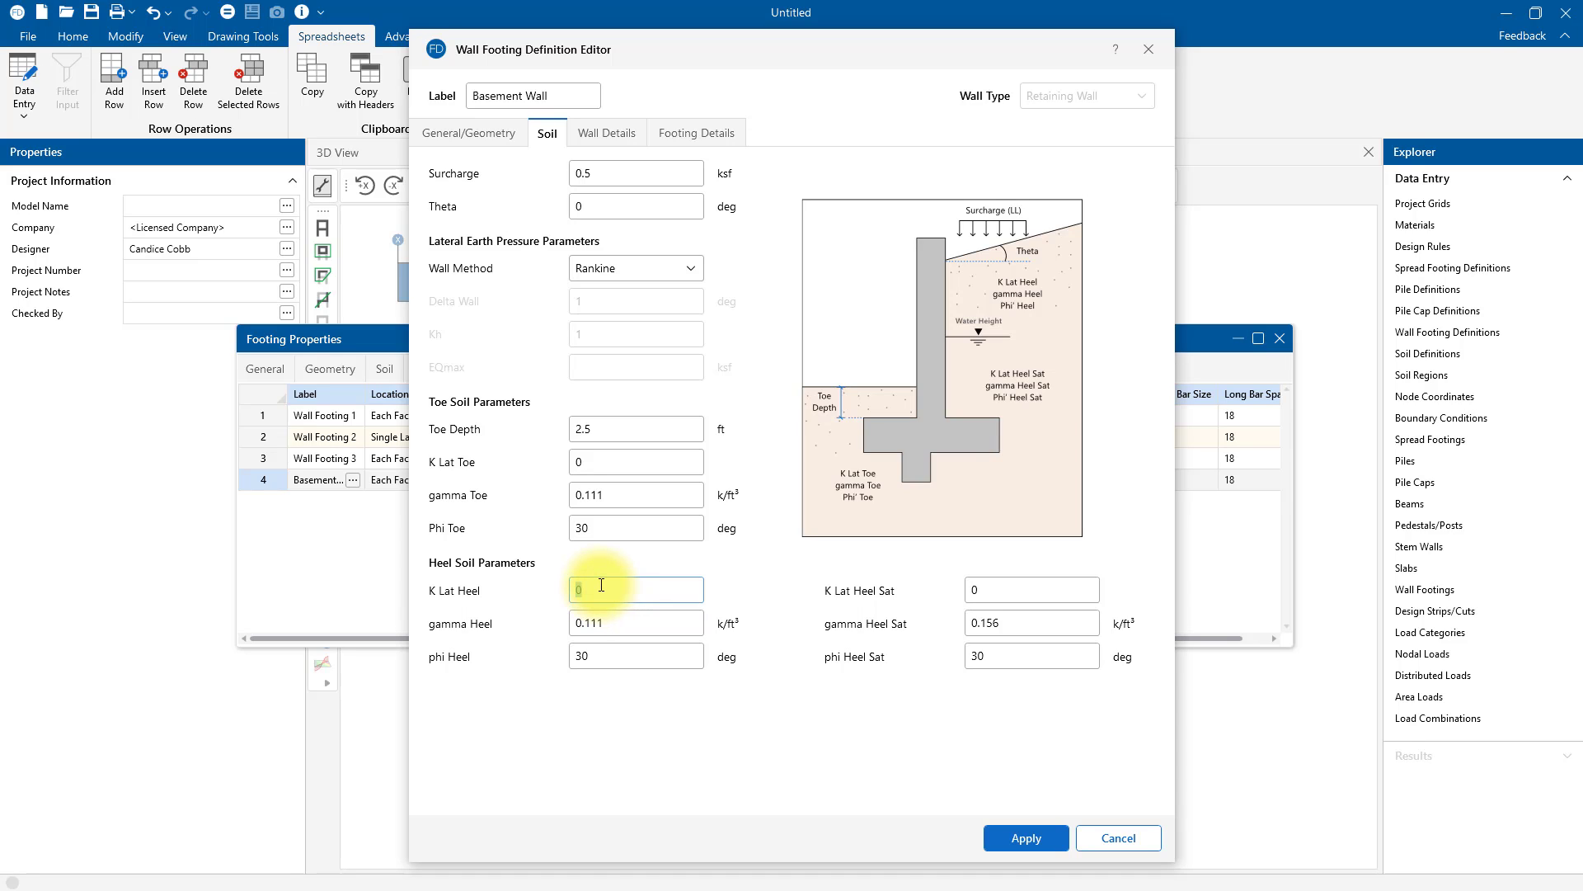
left_click(619, 495)
left_click(623, 528)
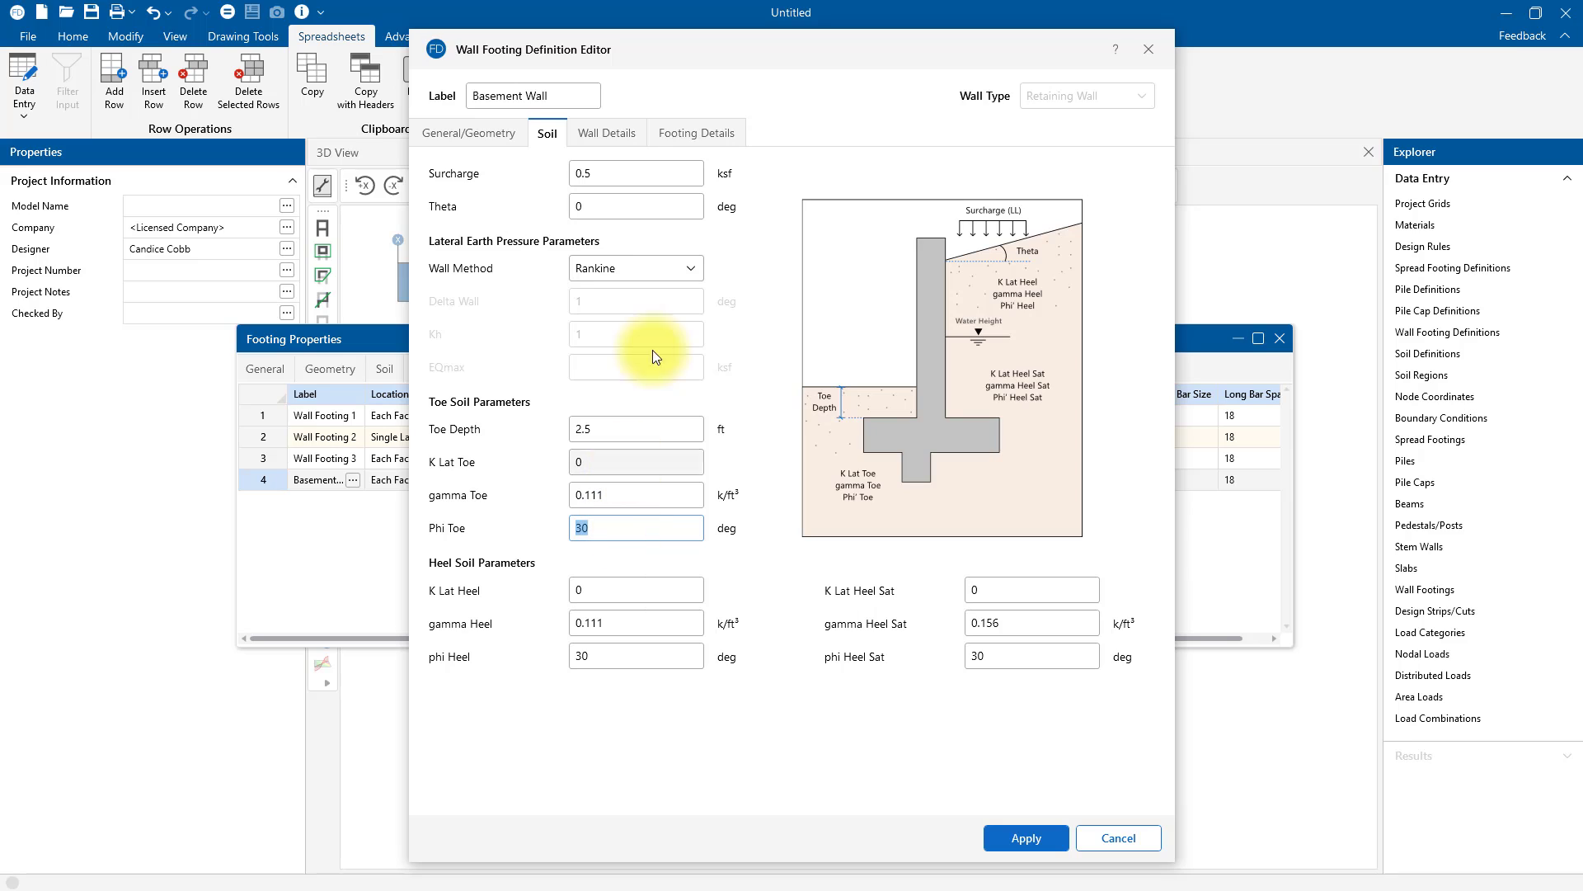
left_click(622, 175)
type(".1")
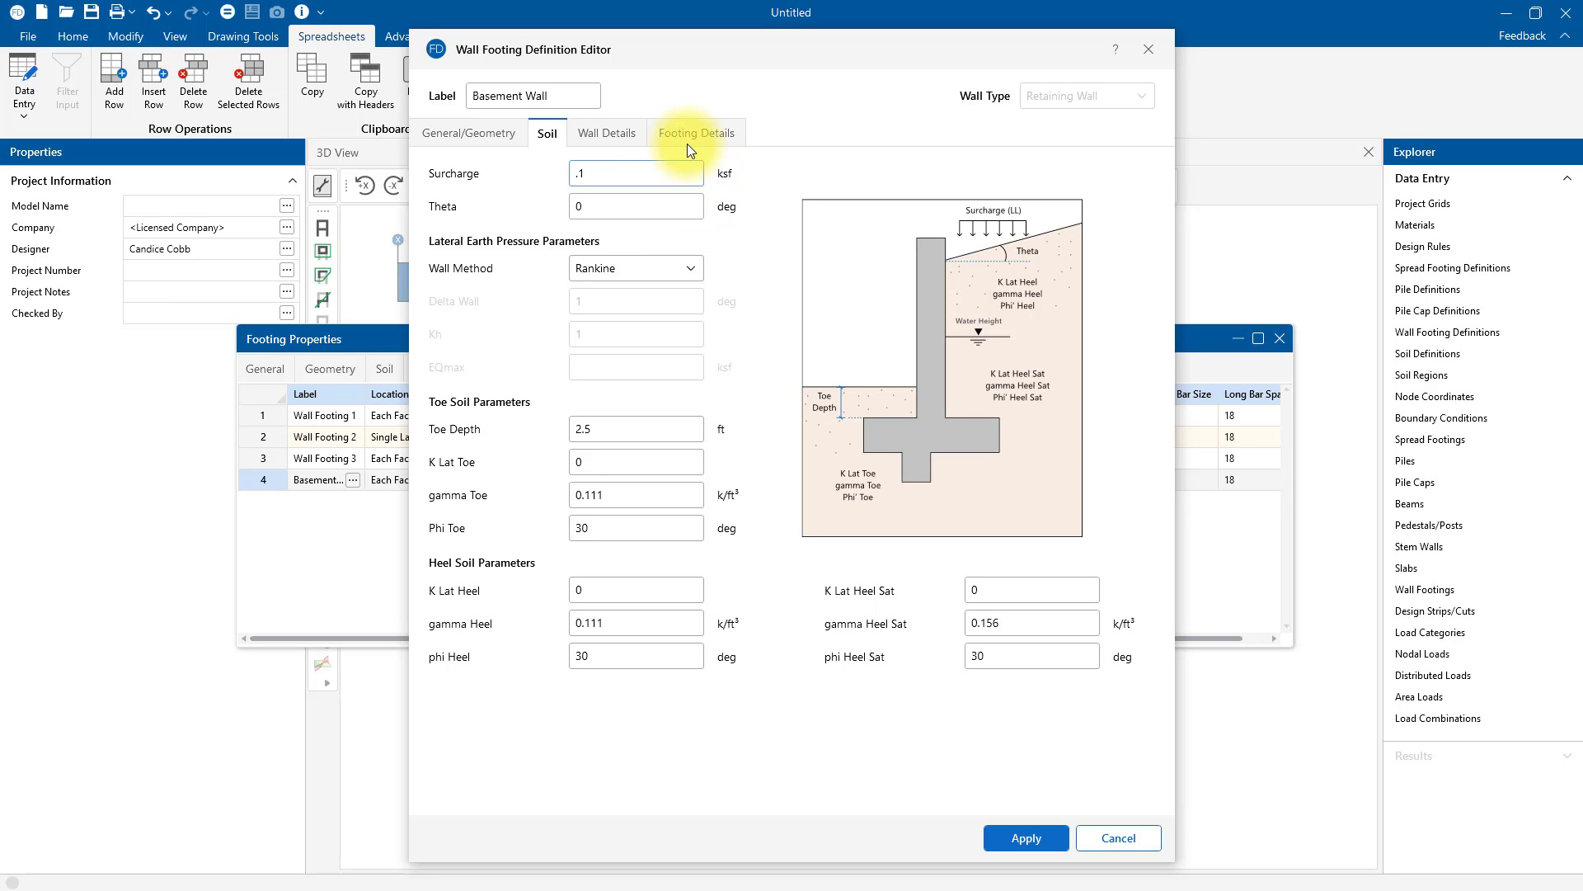
Leave wall bars on each face with vertical outer bars unchanged, then display footing reinforcement details
left_click(611, 132)
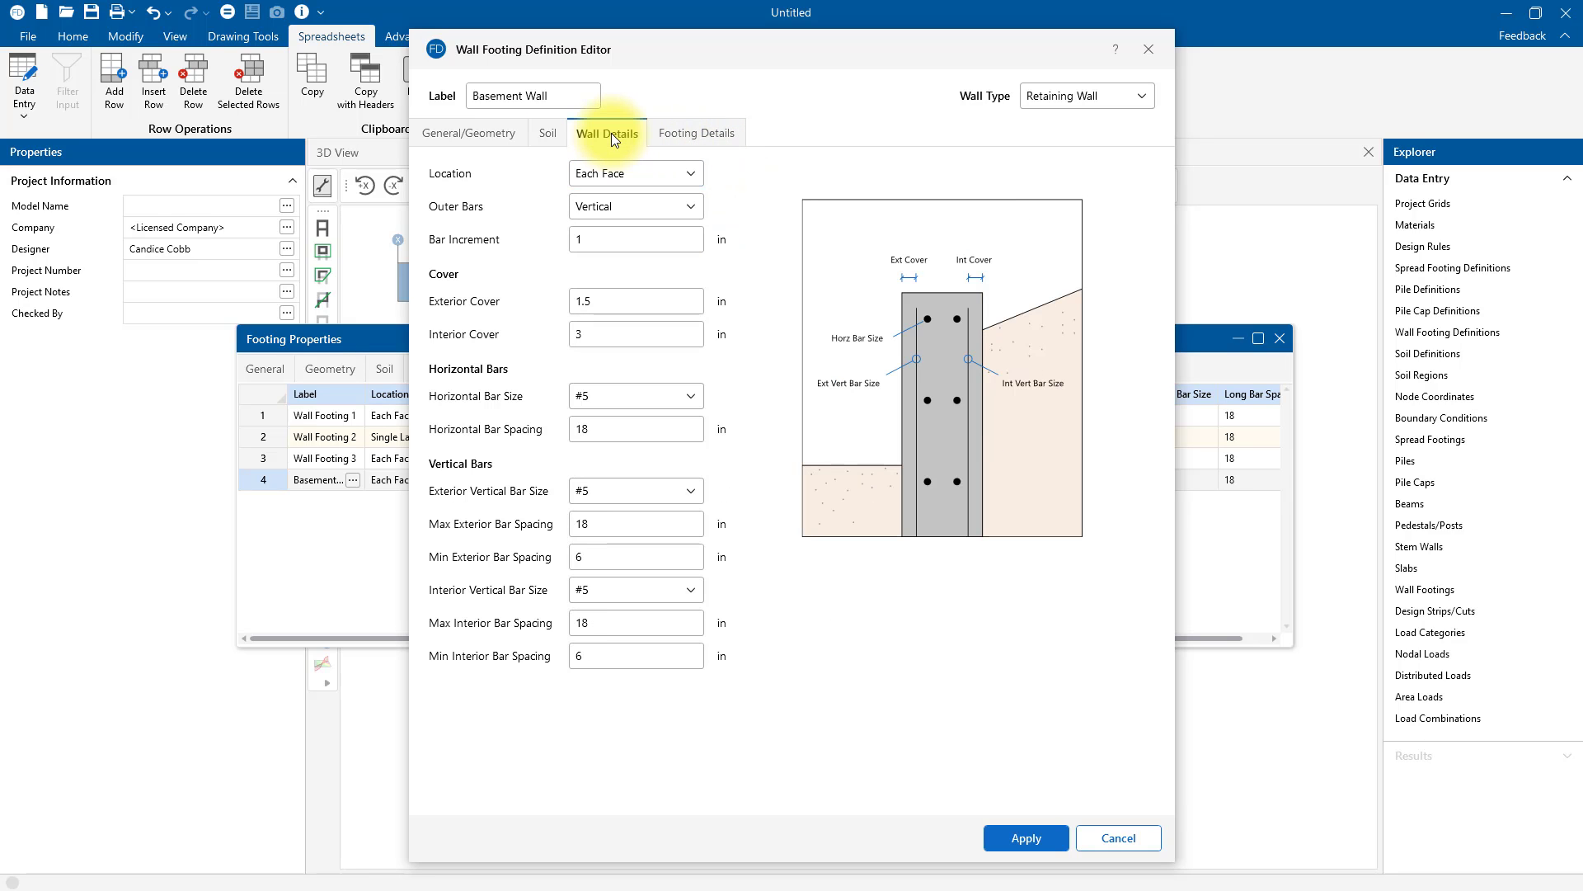
left_click(690, 135)
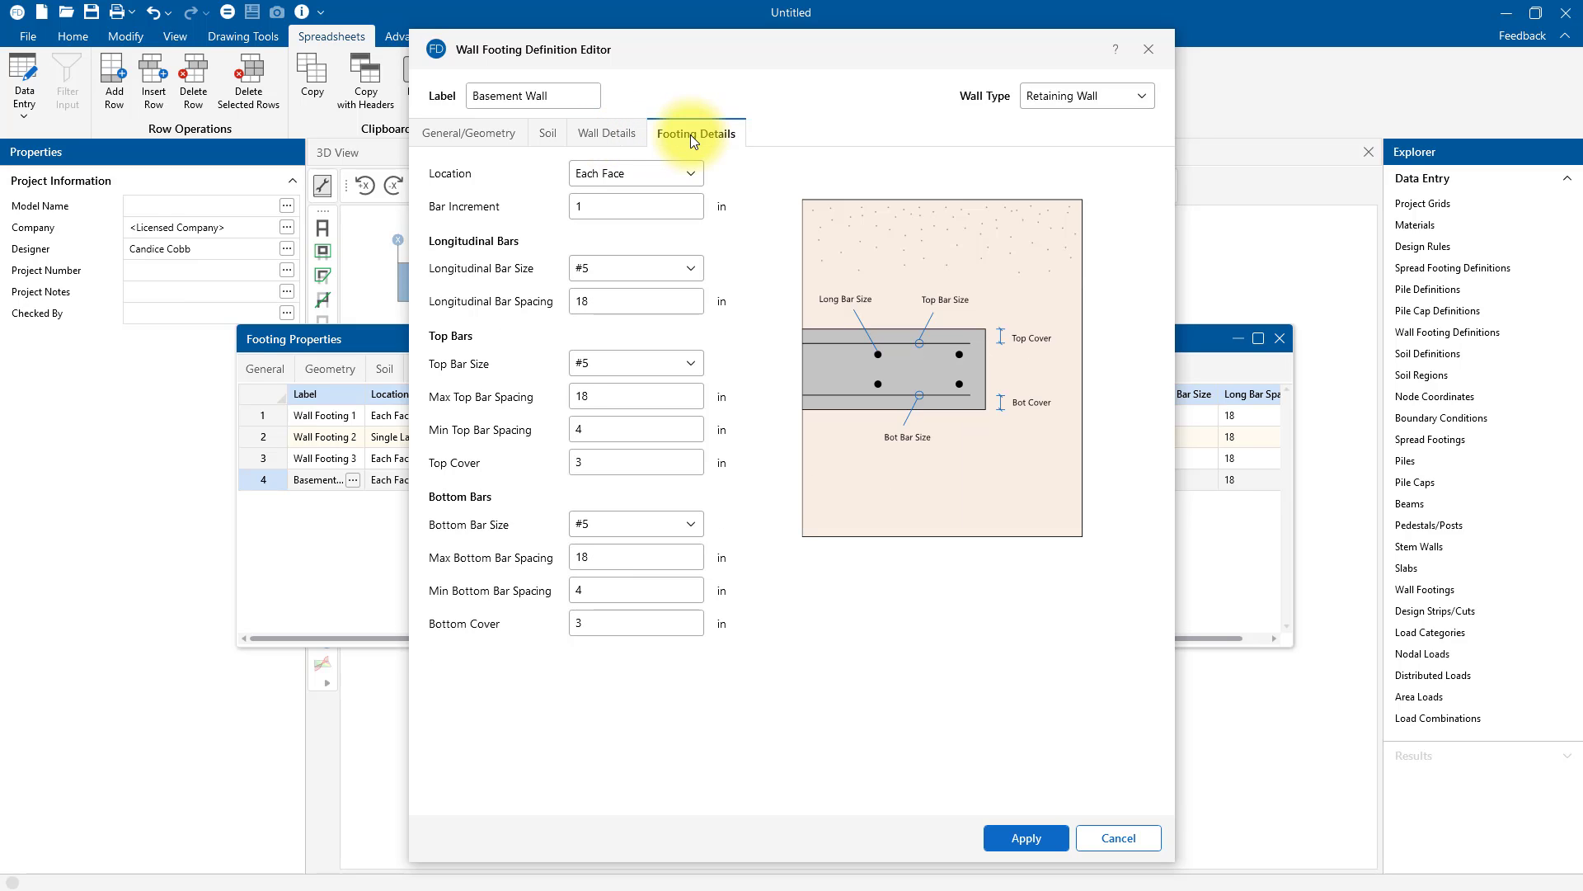
left_click(620, 132)
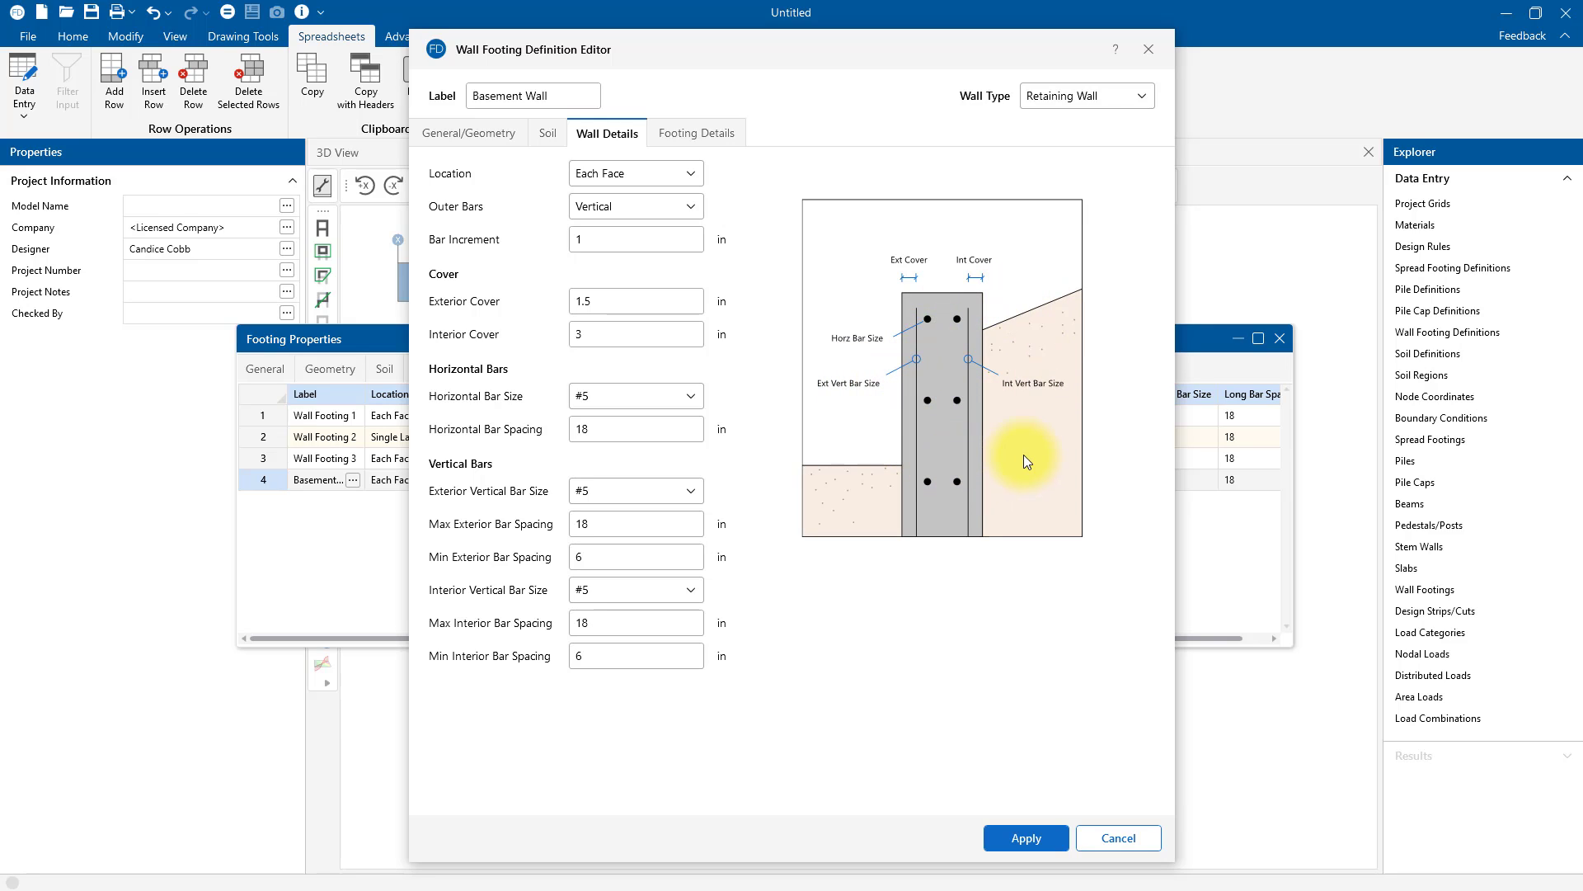
left_click(676, 172)
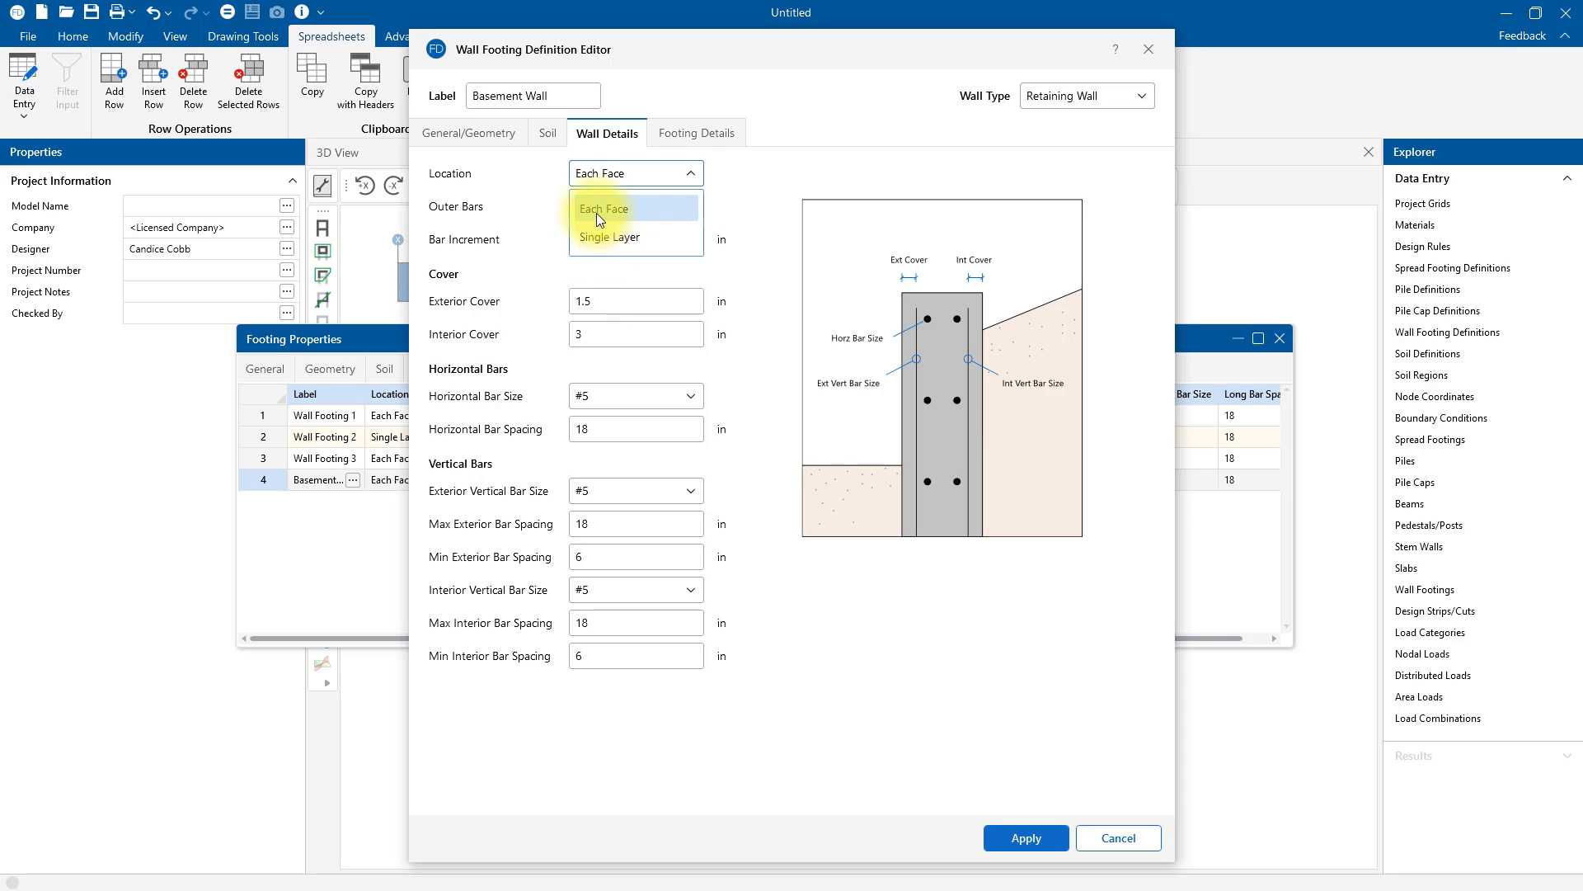
left_click(729, 196)
left_click(683, 205)
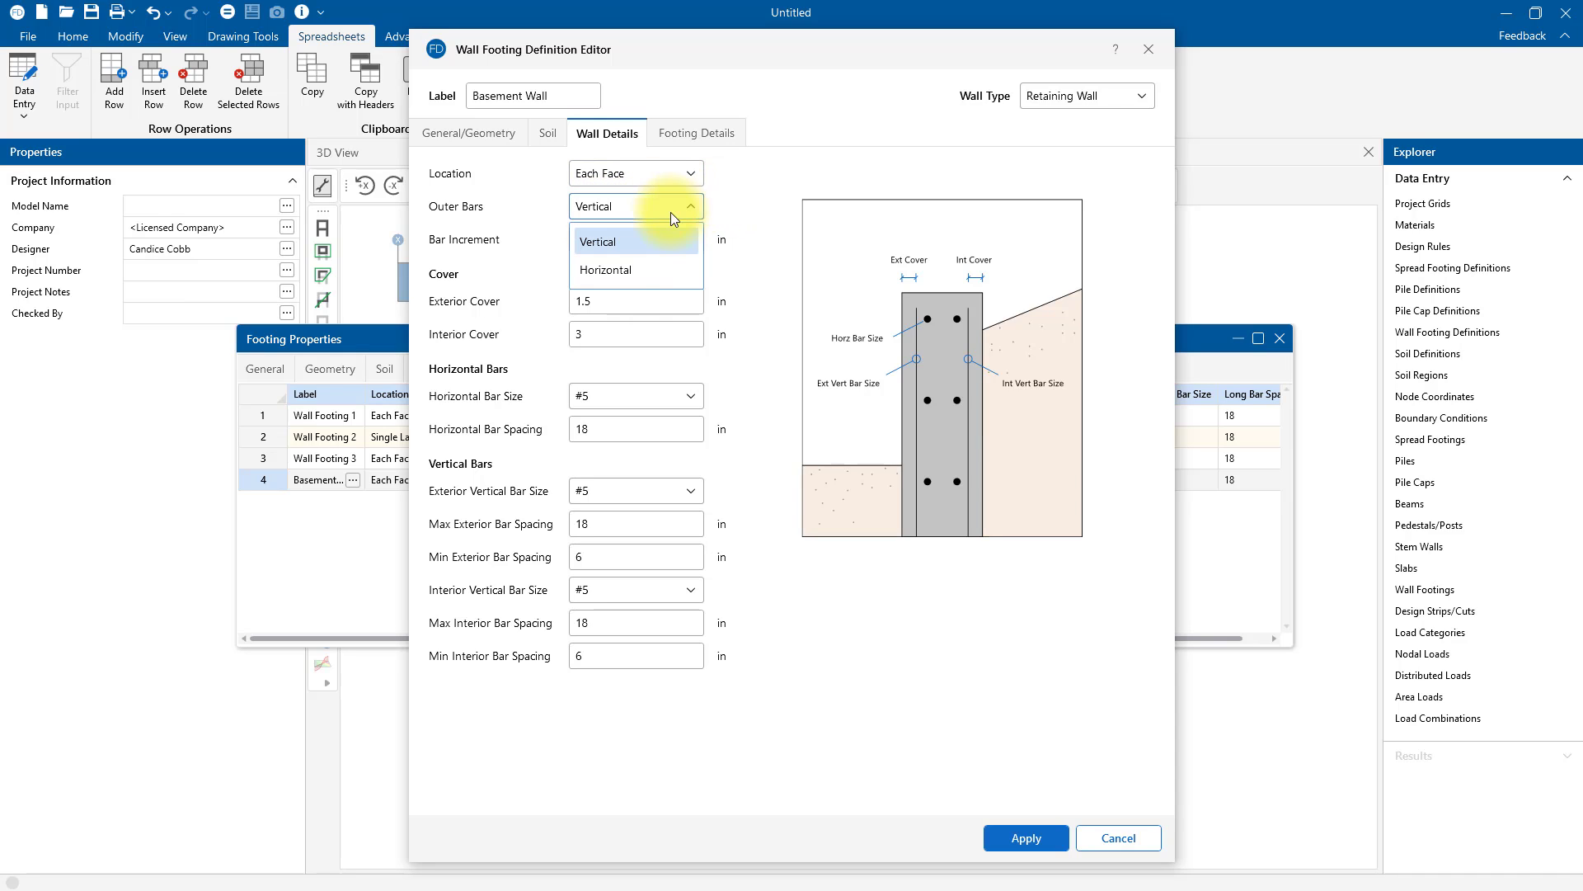
left_click(729, 203)
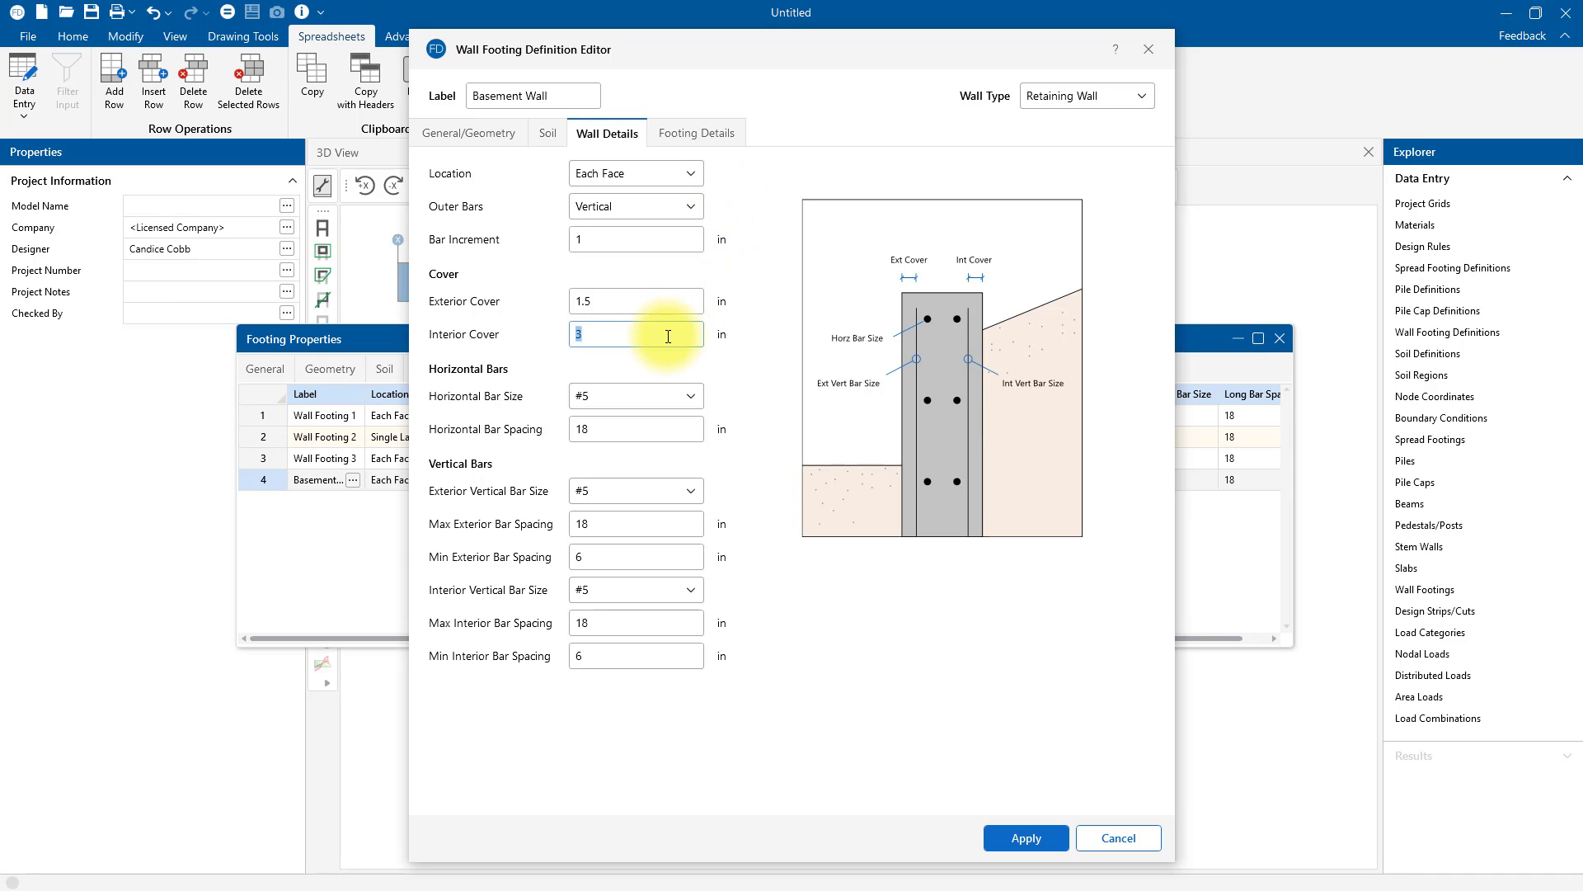
left_click(660, 302)
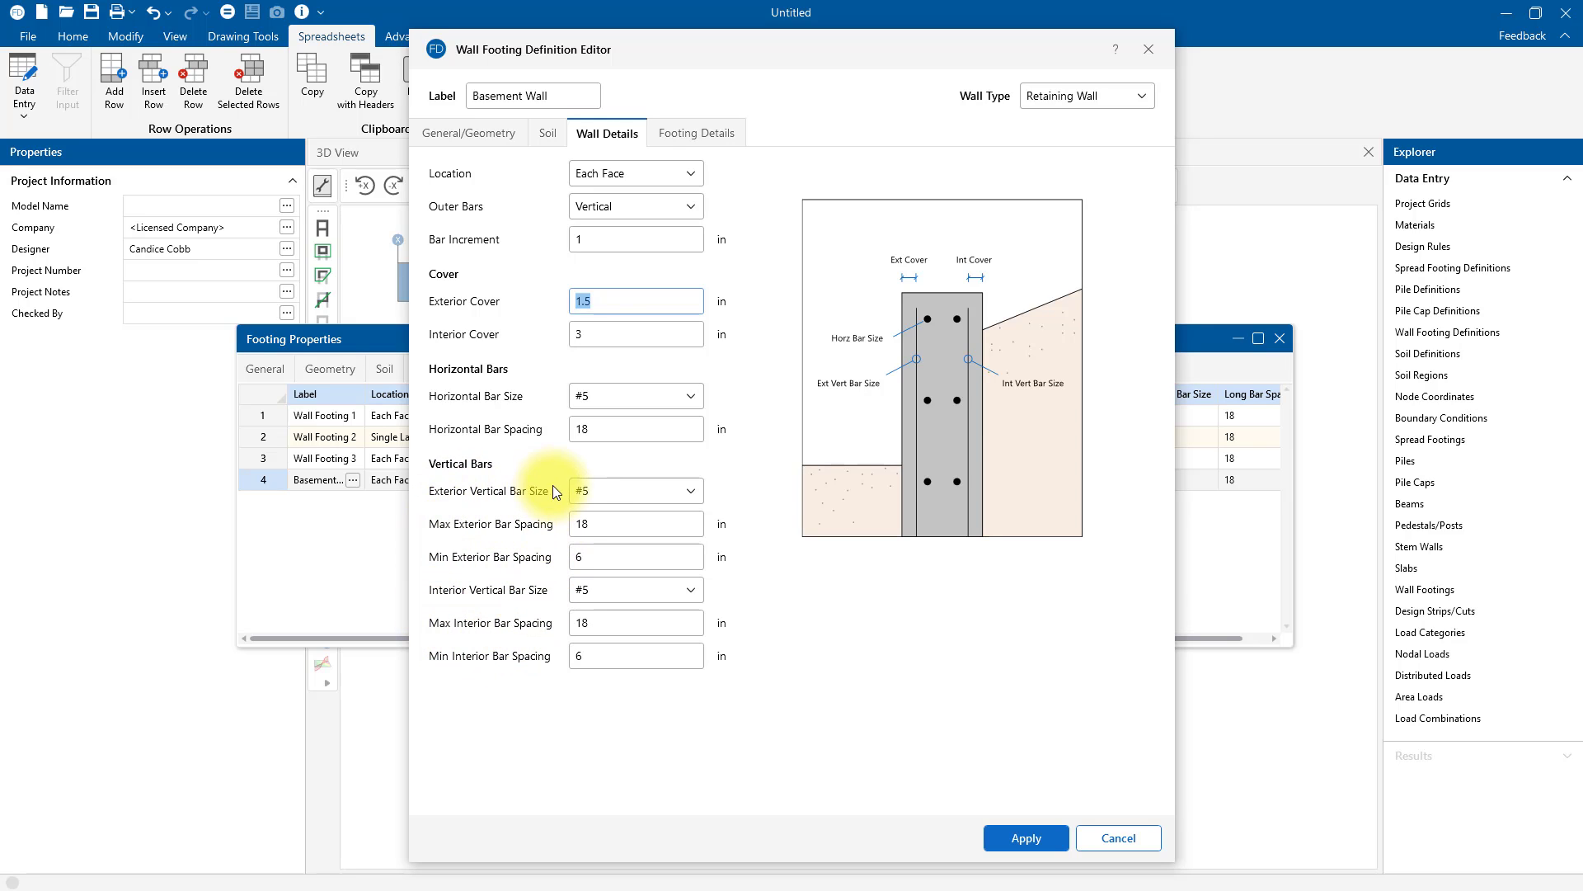
left_click(706, 135)
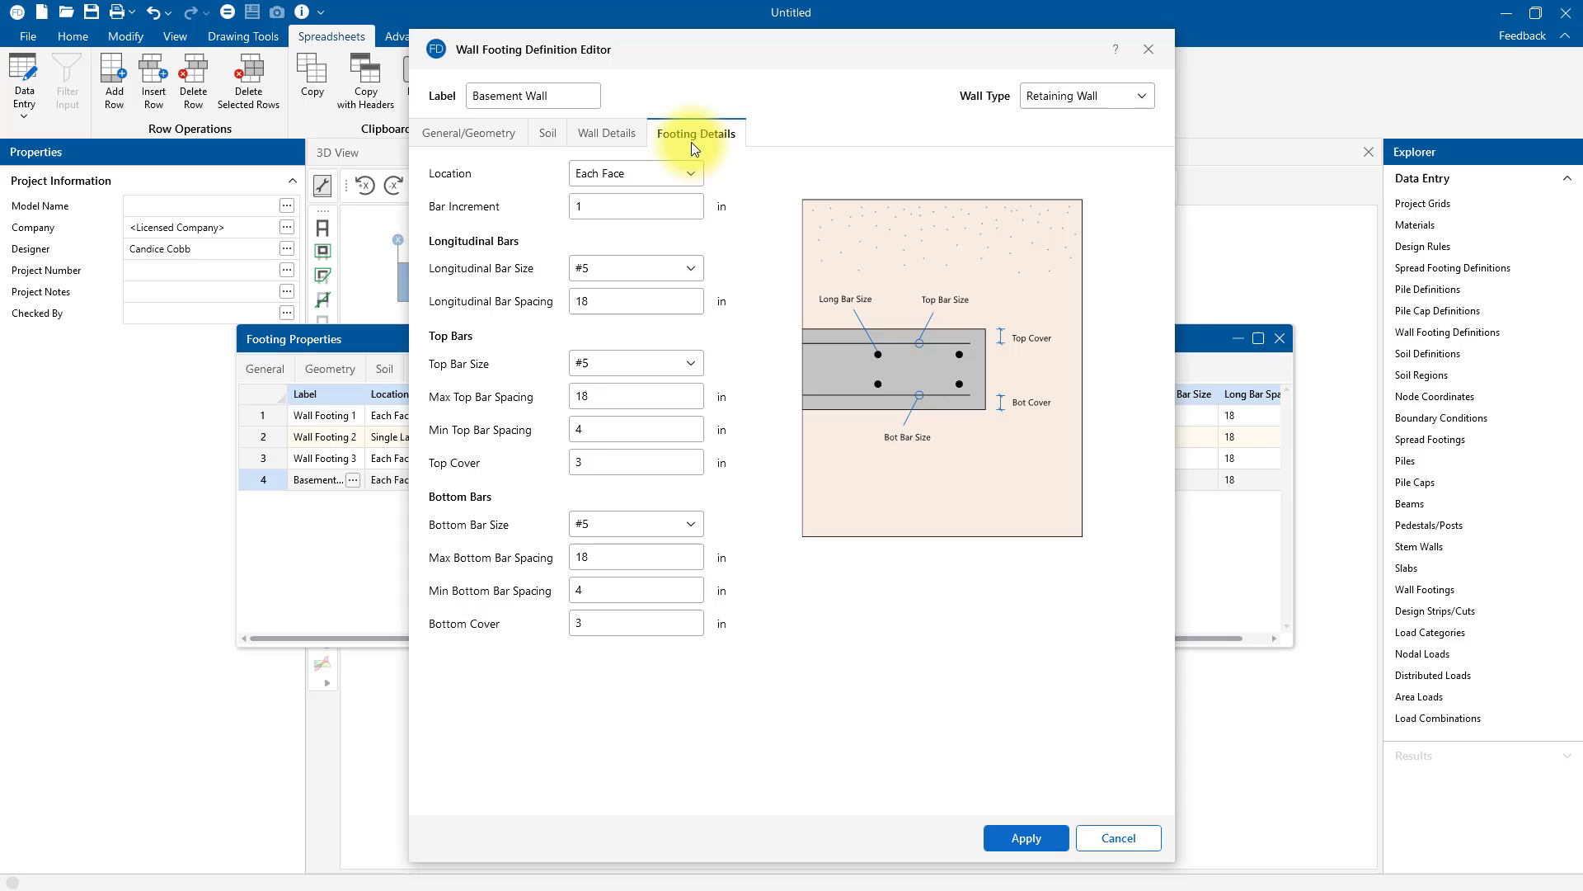
Keep footing bars on each face, set longitudinal bar spacing to 12 in and top bars to #8
left_click(675, 174)
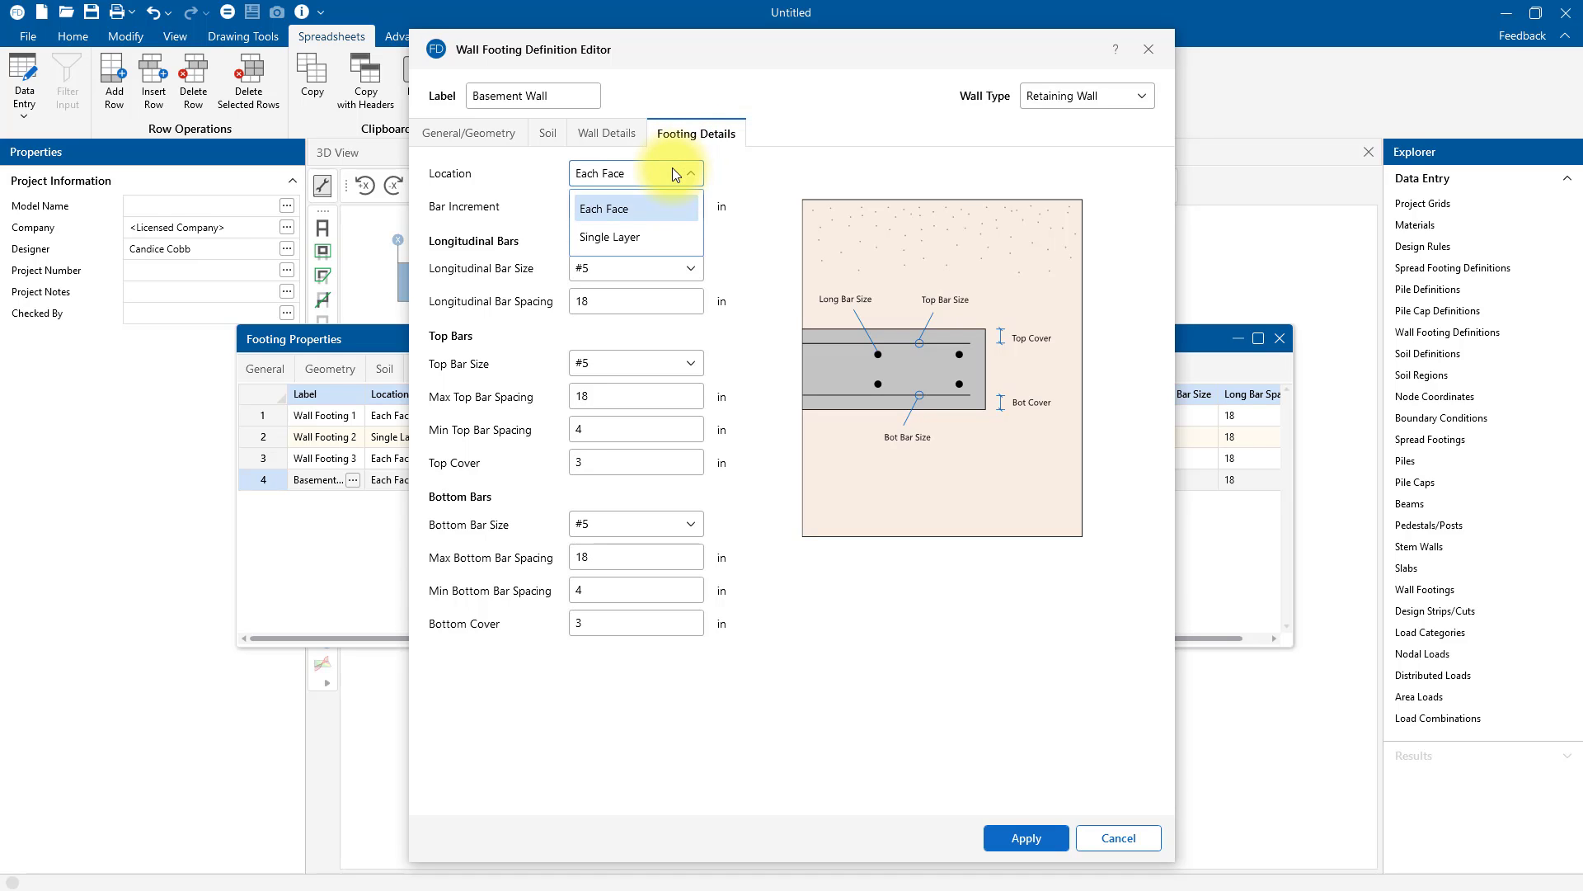
left_click(672, 169)
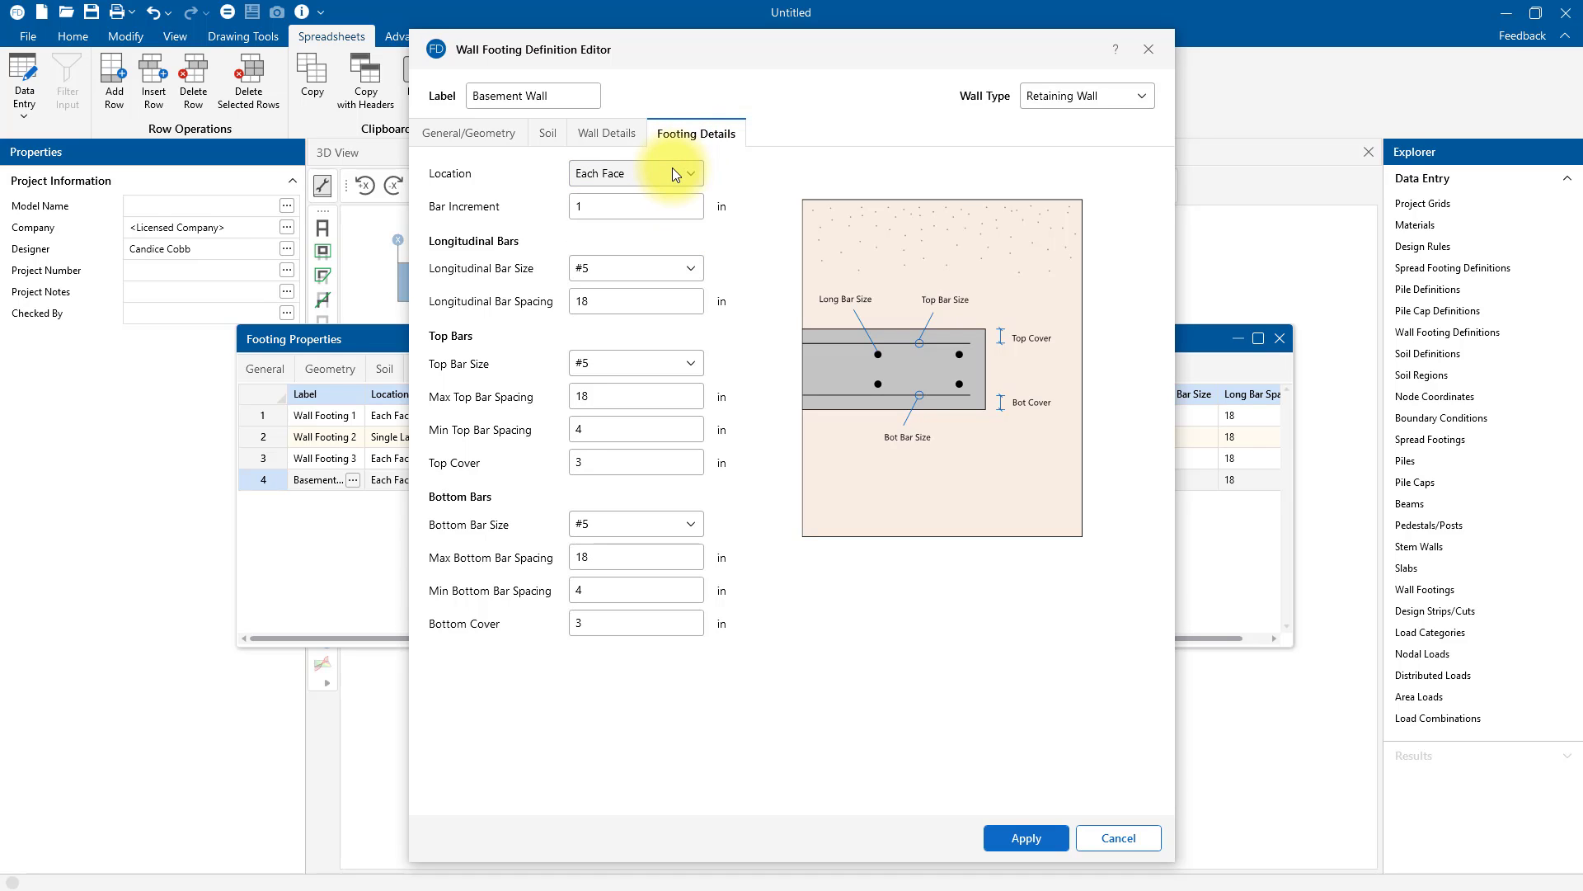
double_click(622, 302)
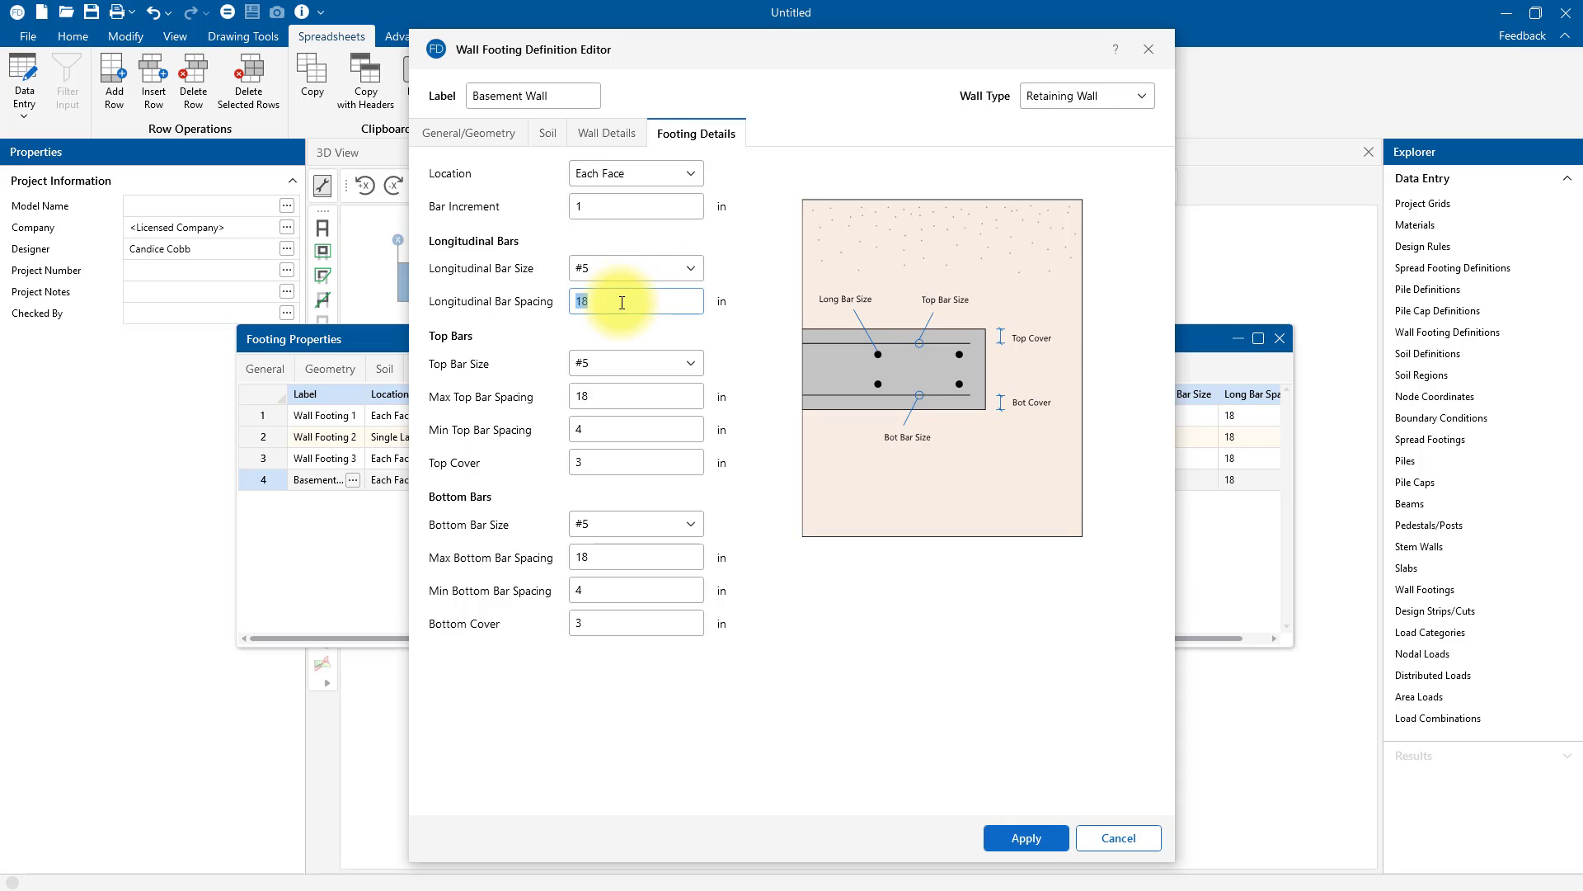
type("12")
double_click(657, 555)
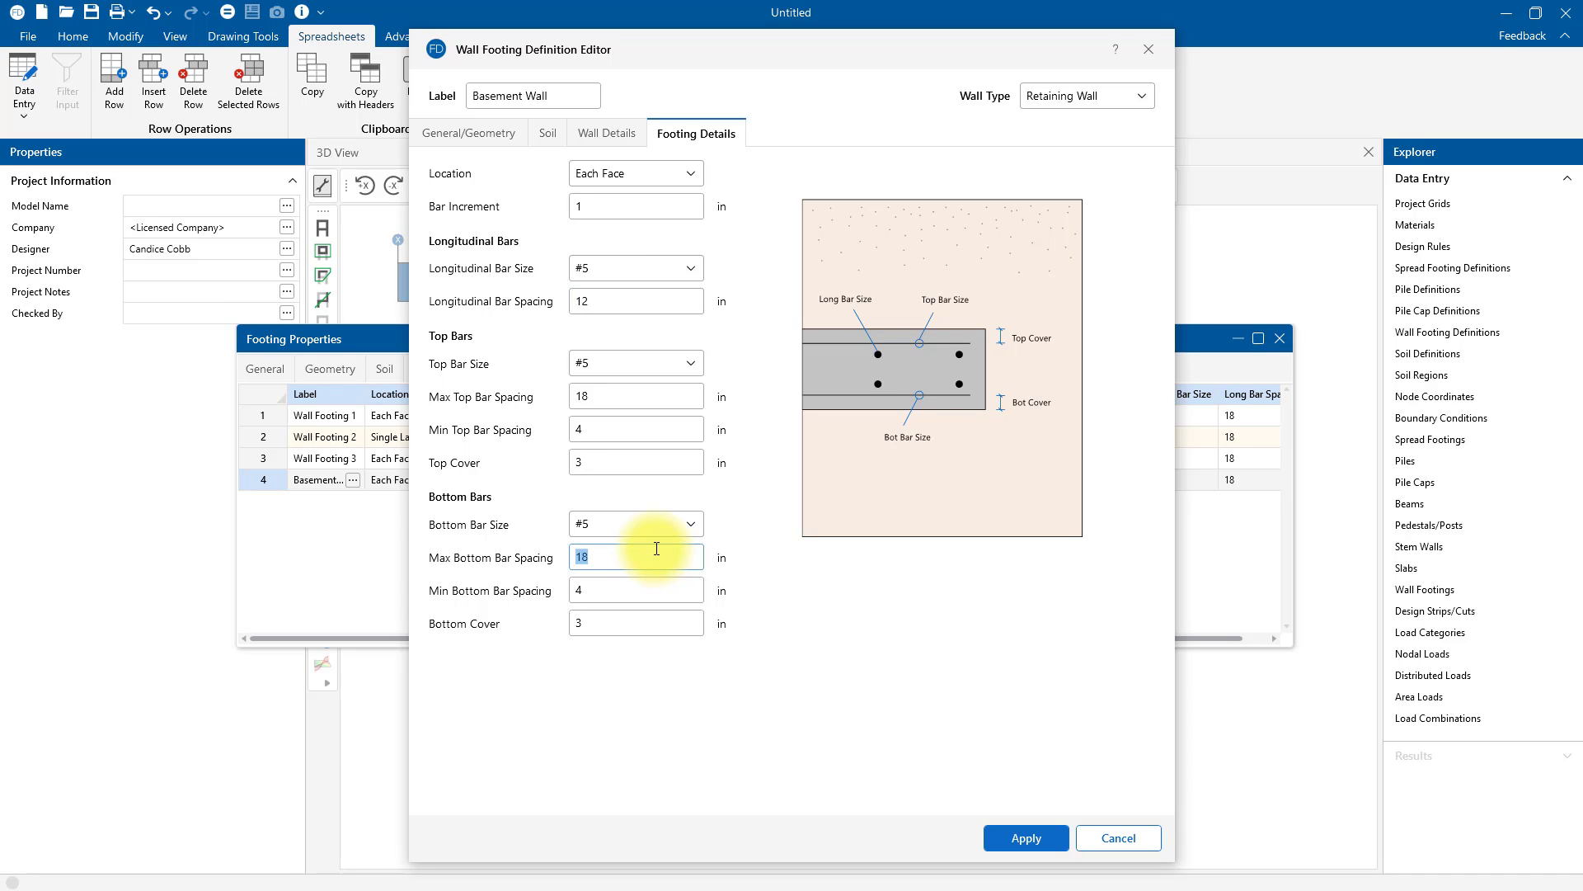
double_click(648, 397)
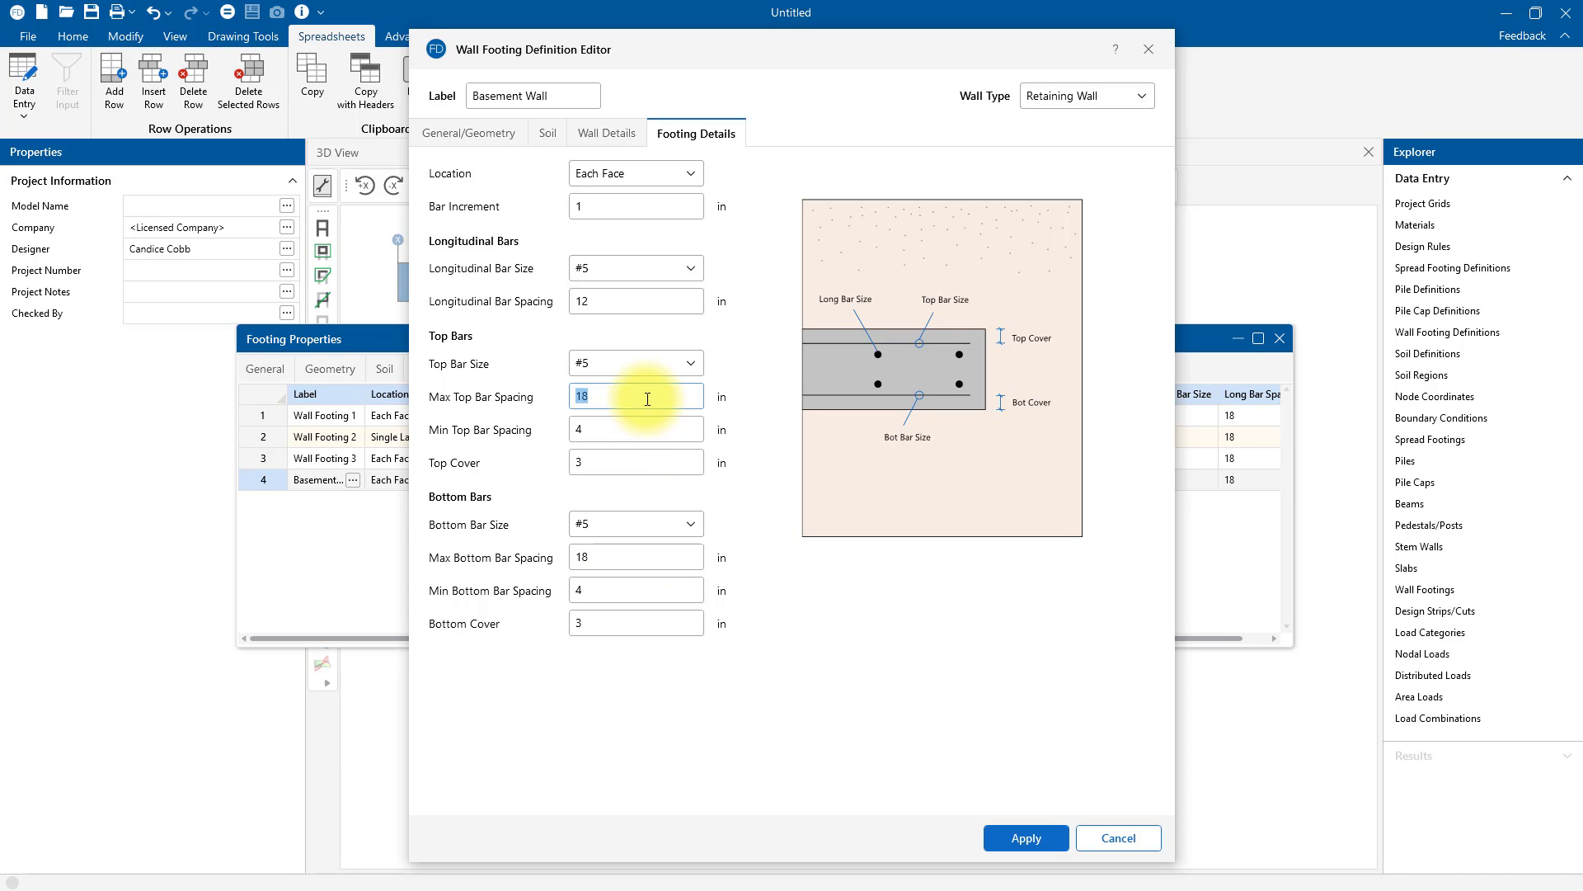
left_click(691, 363)
left_click(626, 532)
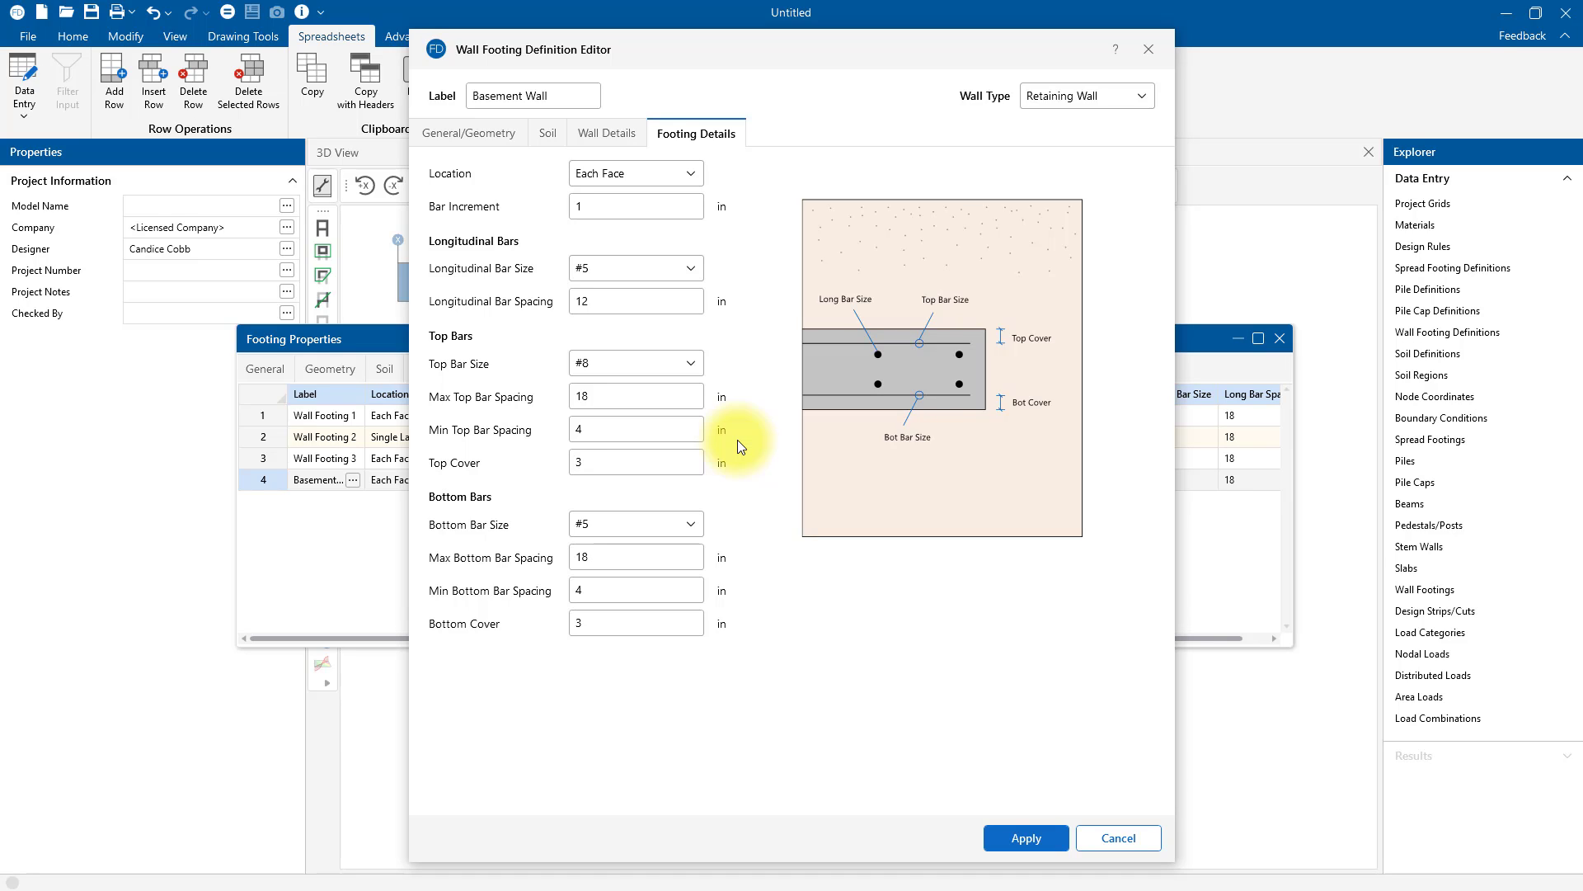
Apply the footing changes and check Basement Wall's top bar spacing in the widened Footing Properties table
left_click(1015, 836)
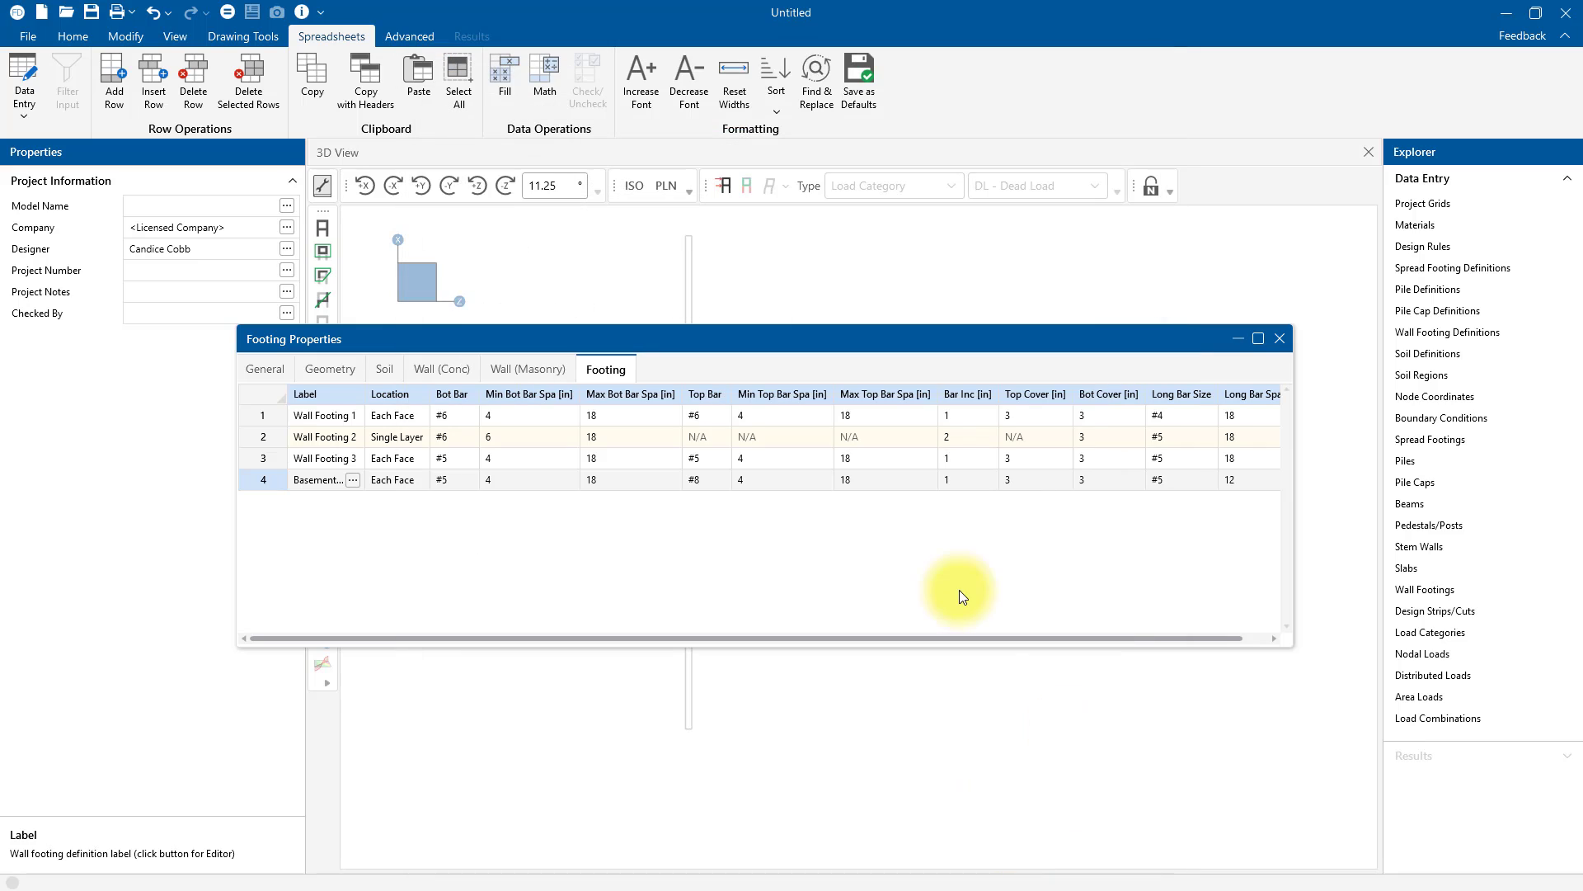
left_click_drag(1293, 560, 1407, 560)
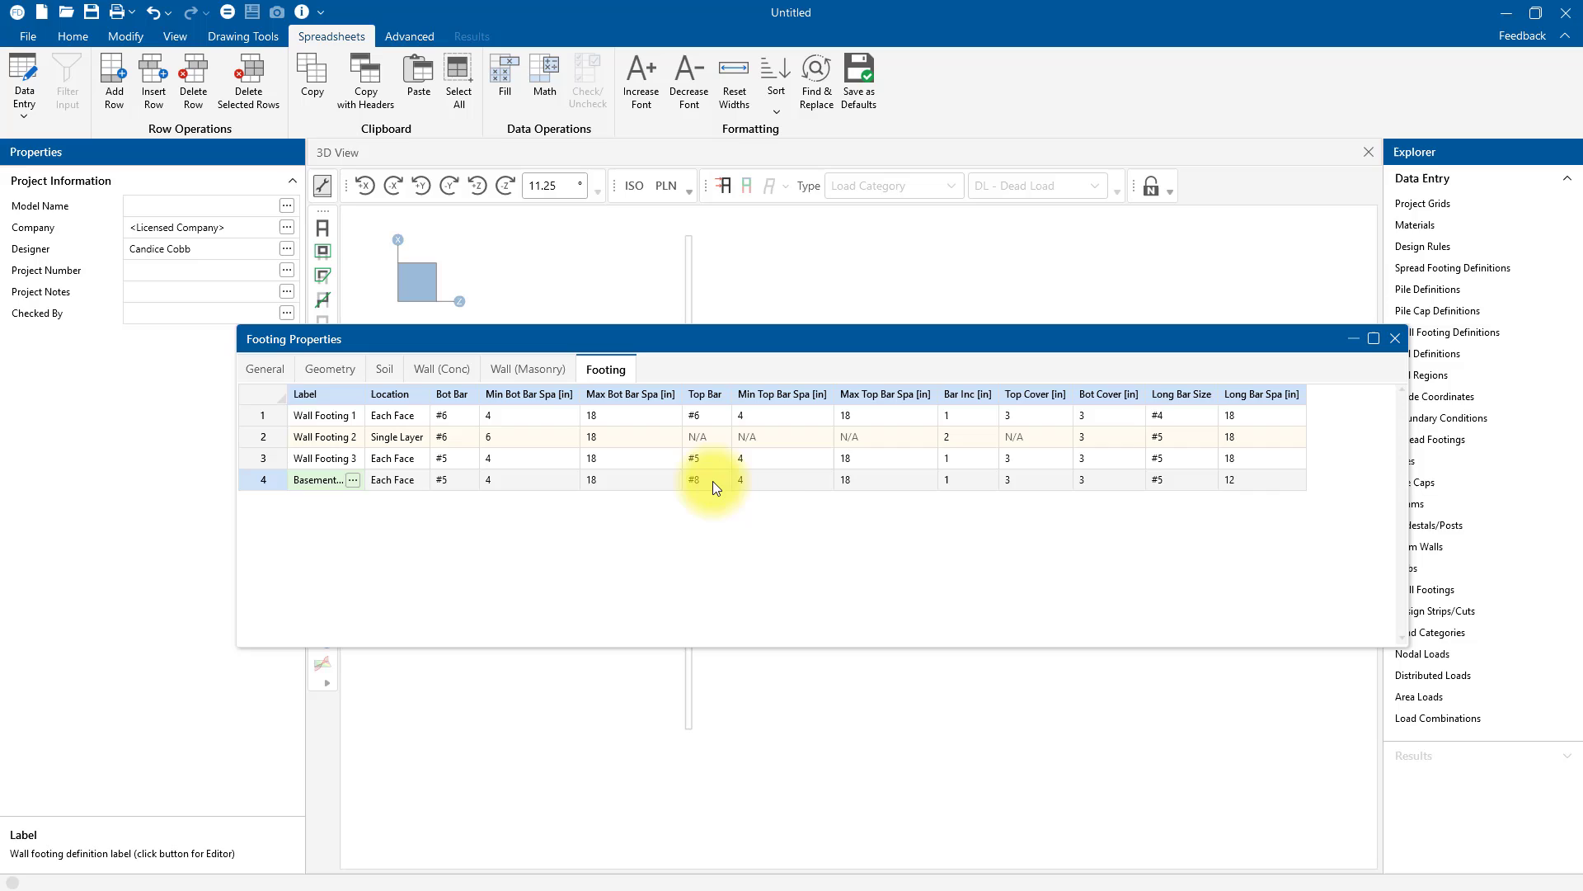
left_click(796, 479)
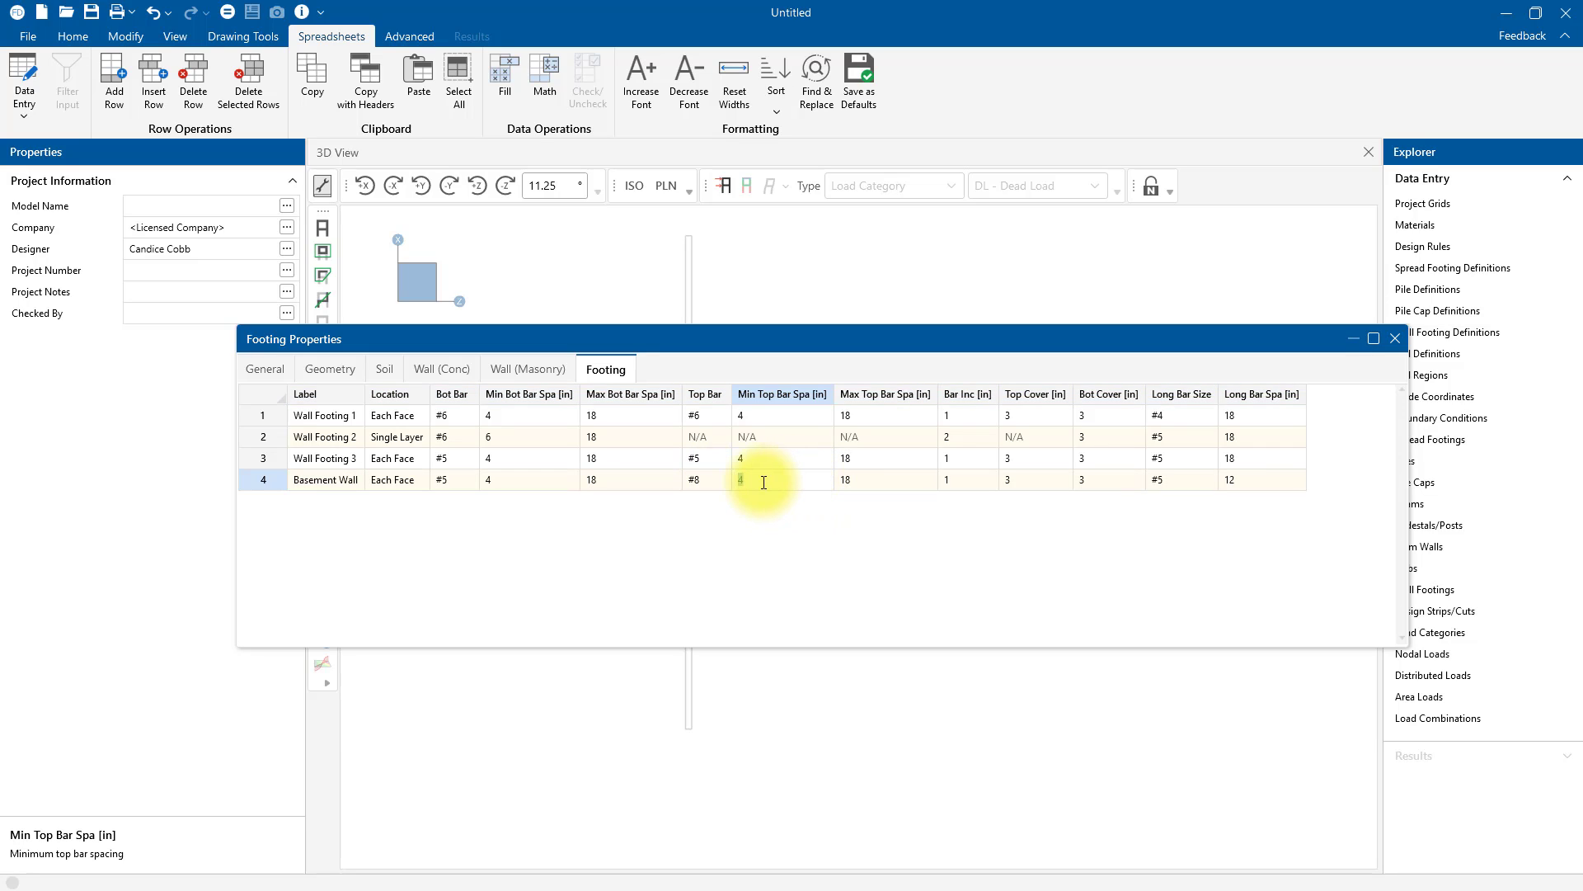
left_click(868, 480)
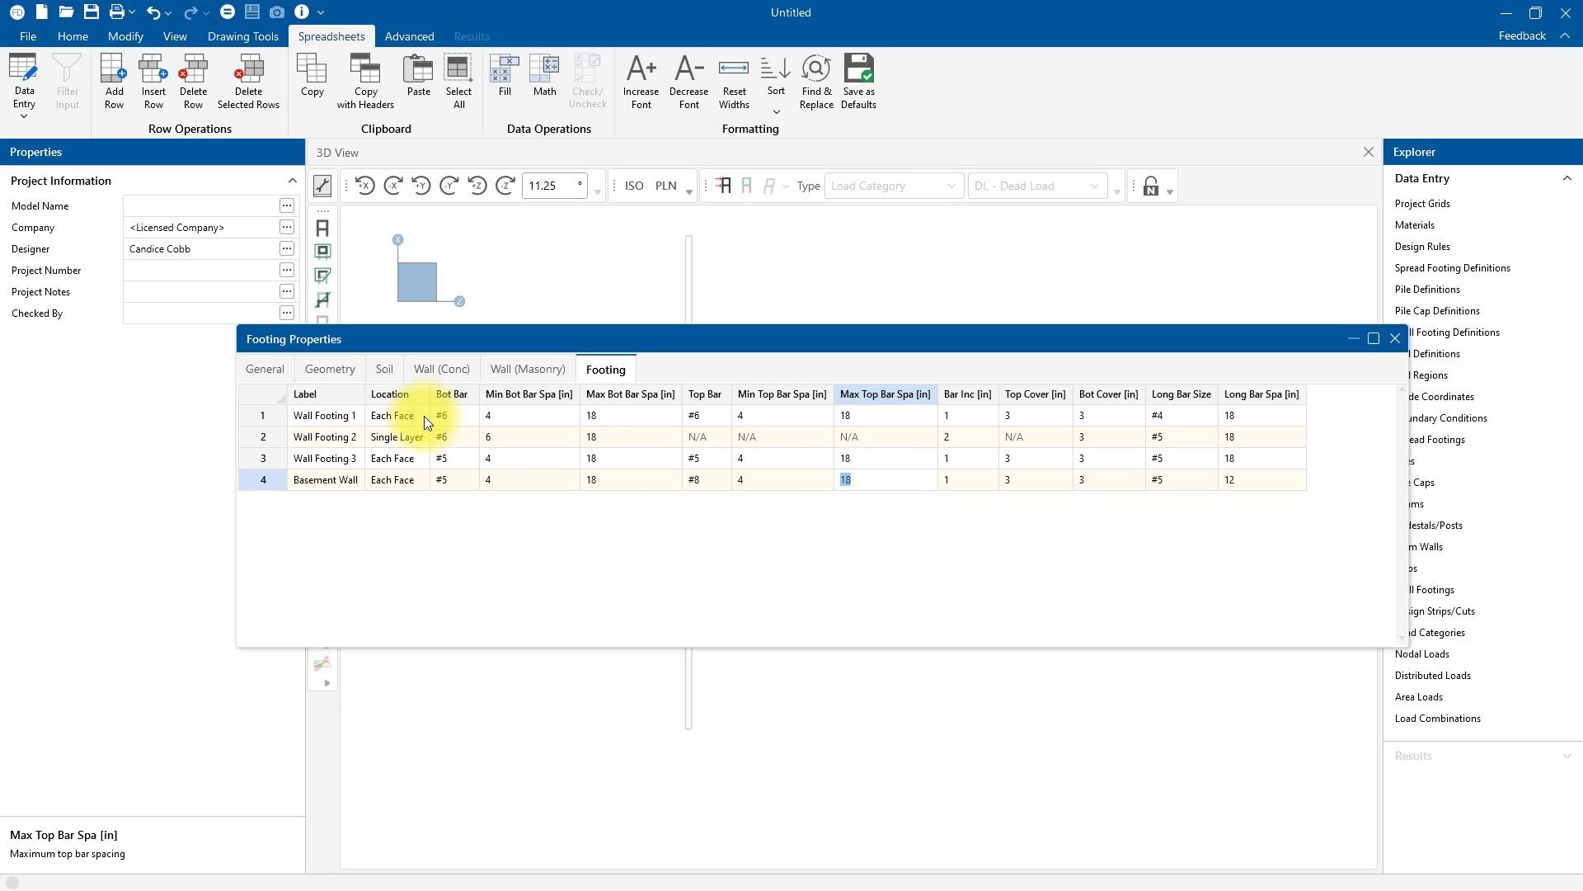
left_click_drag(437, 415, 1249, 484)
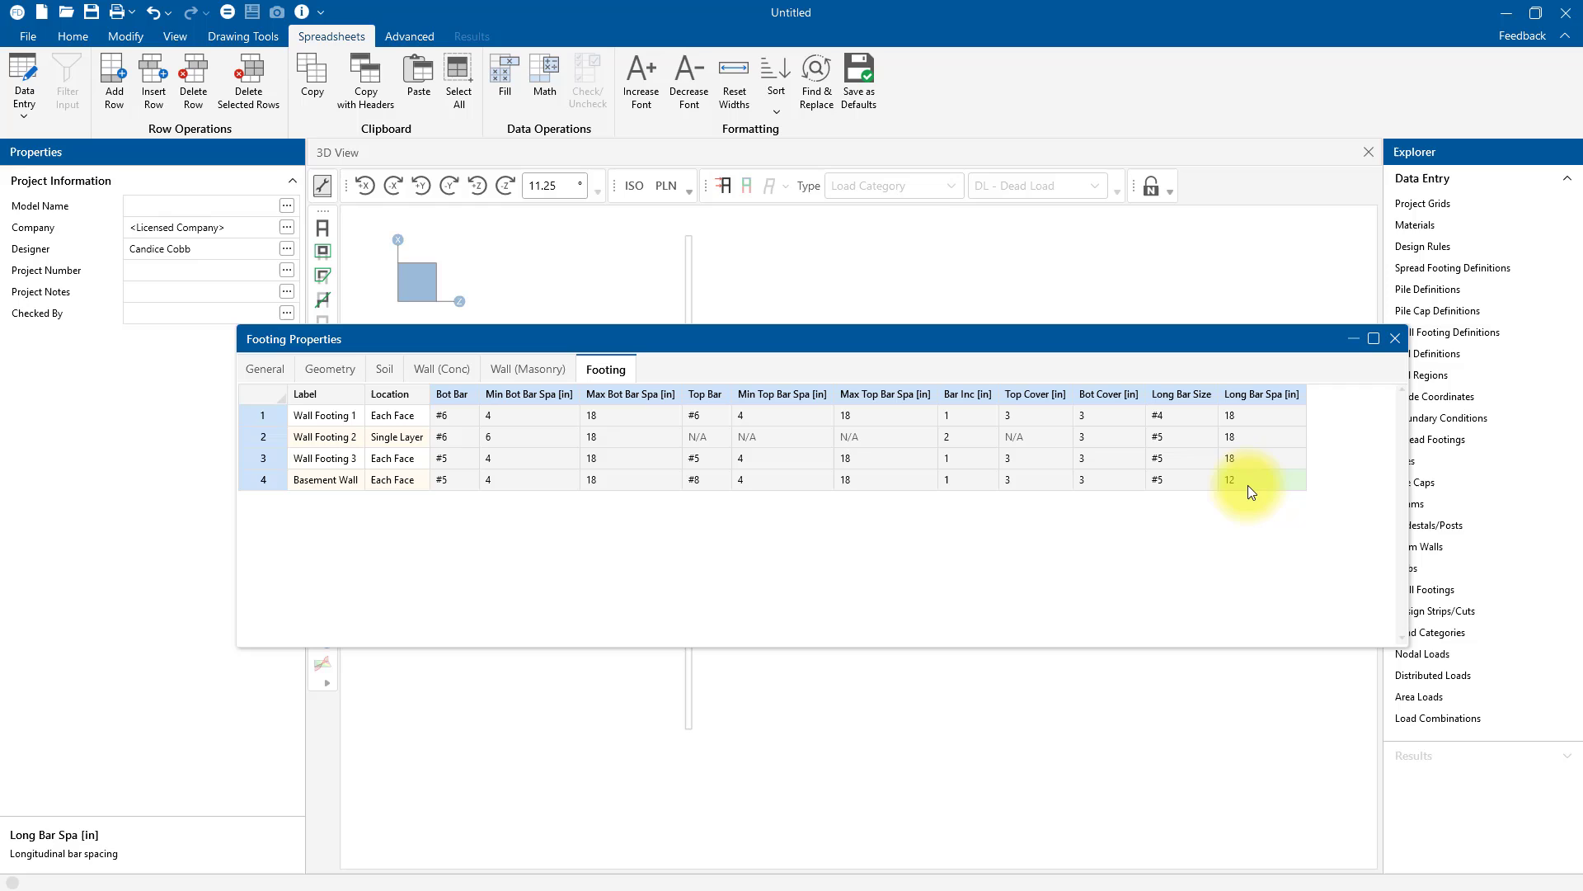
Draw a Basement Wall retaining wall footing from (80,0) to (0,0) and view it isometrically
left_click(1394, 338)
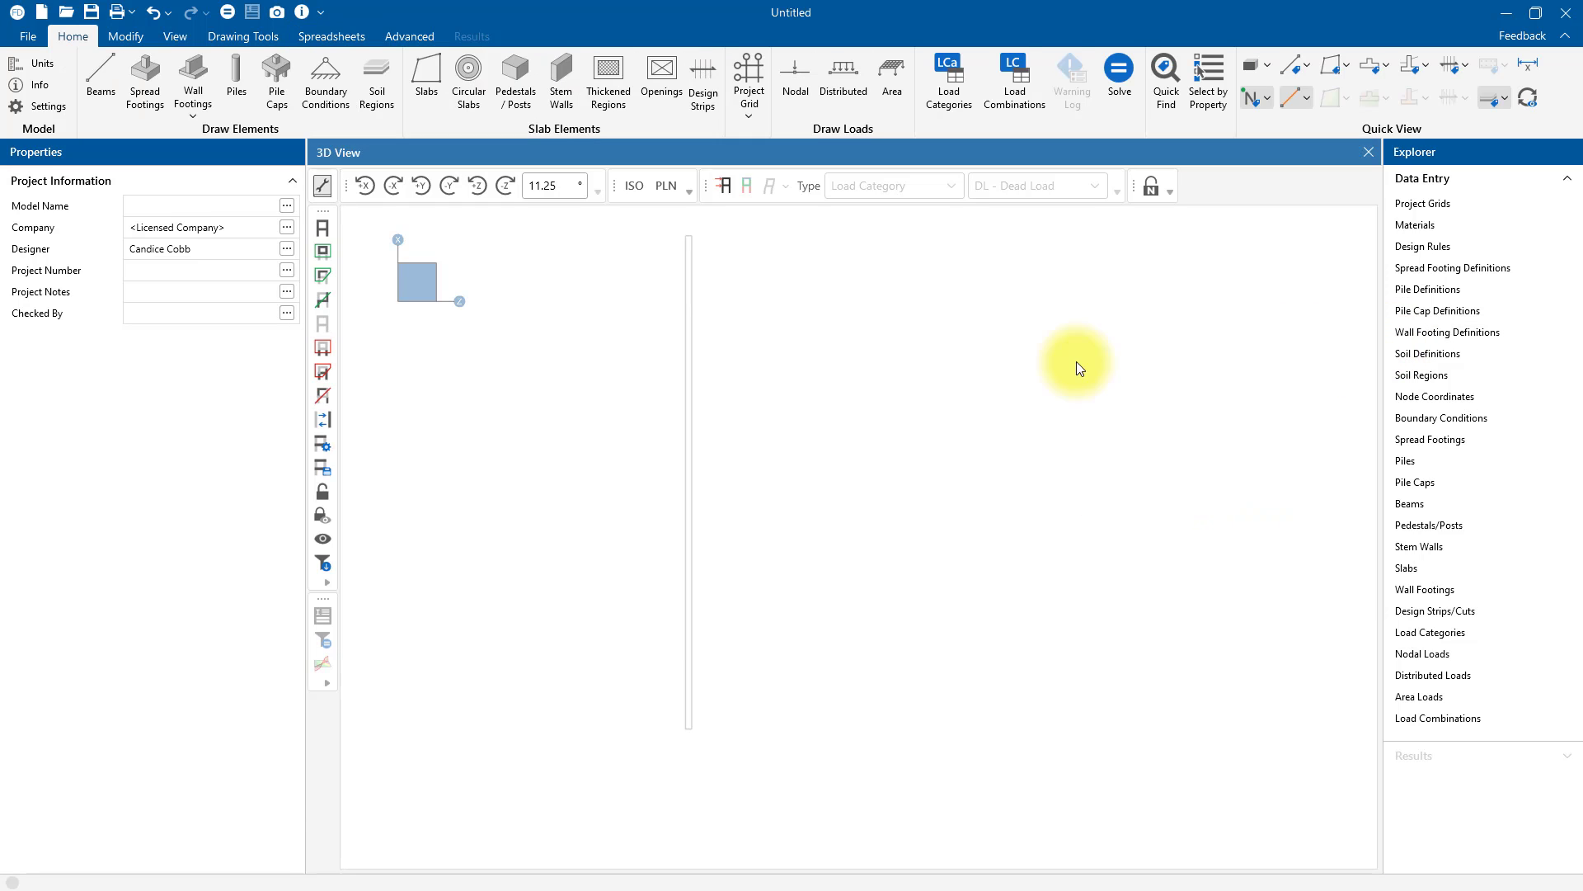
left_click(181, 114)
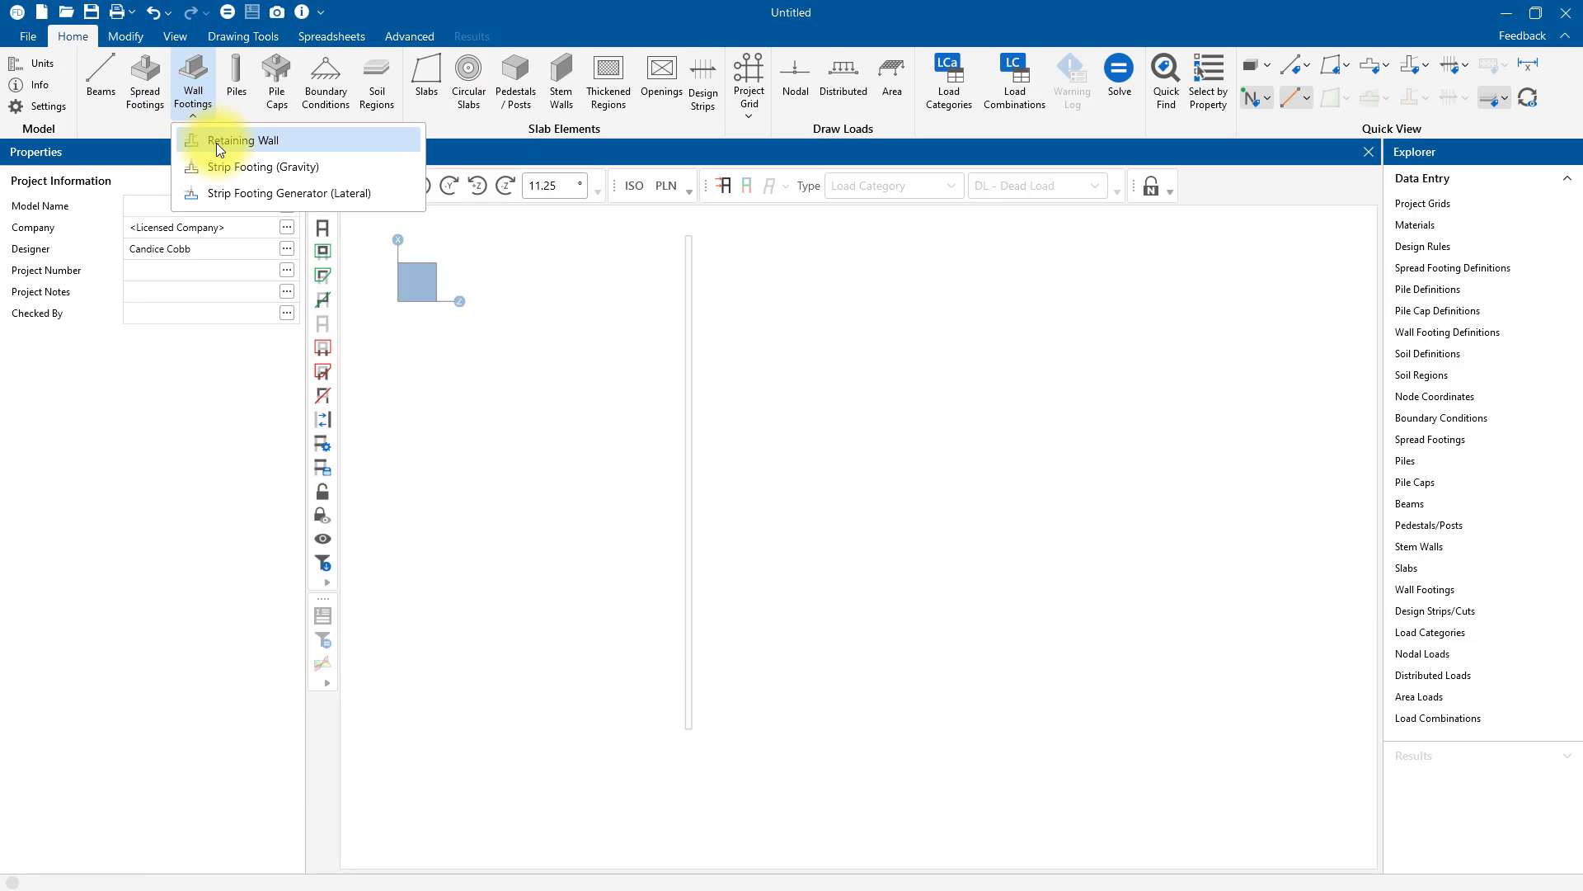
left_click(216, 142)
left_click(242, 263)
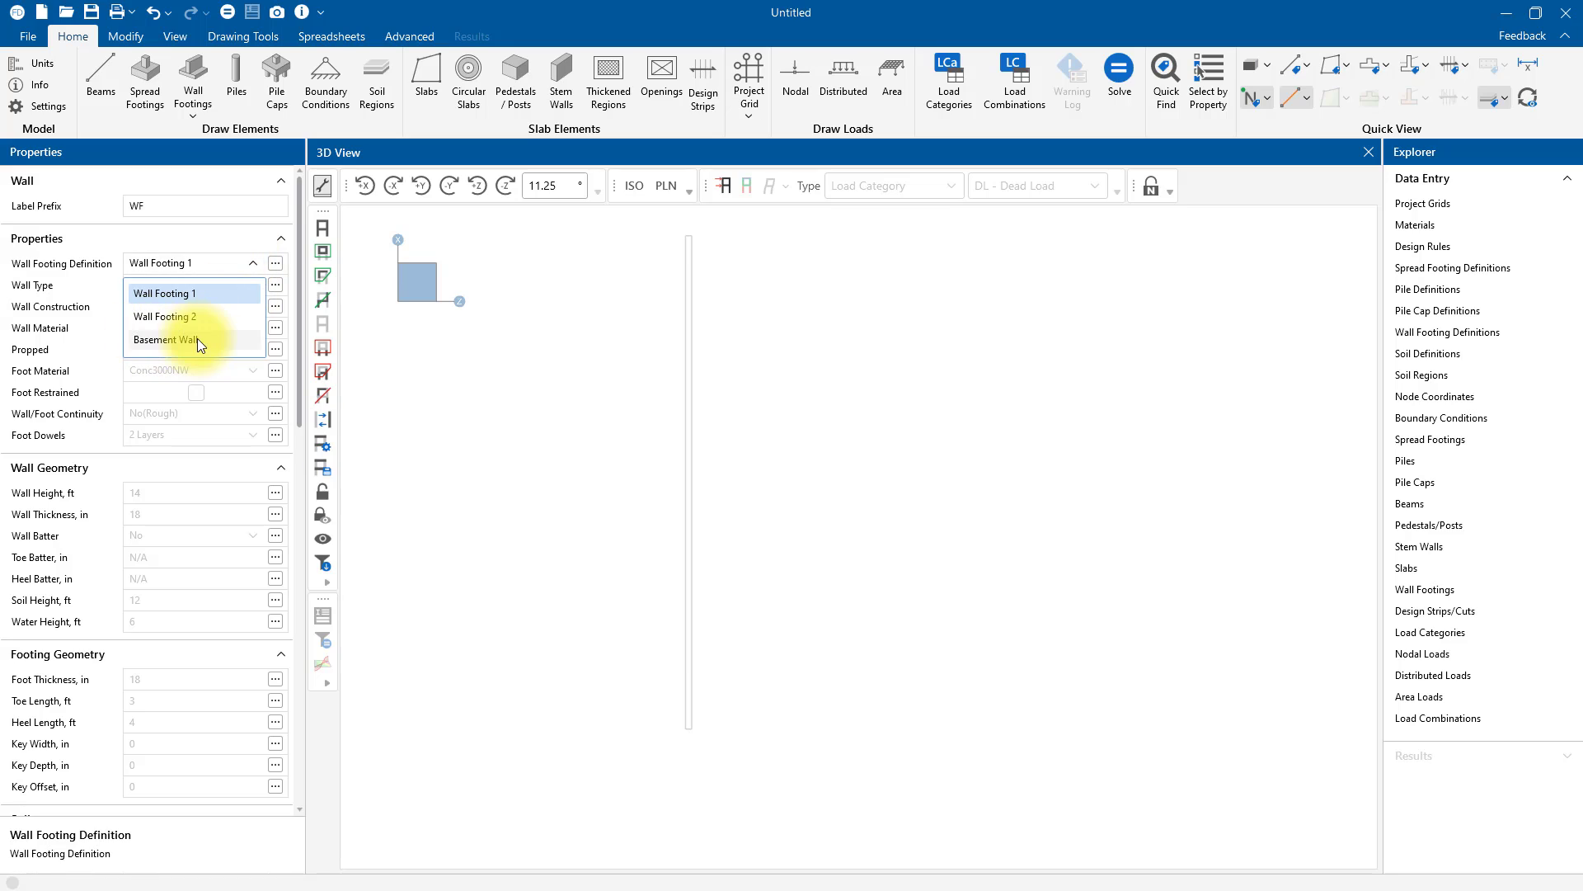
left_click(200, 338)
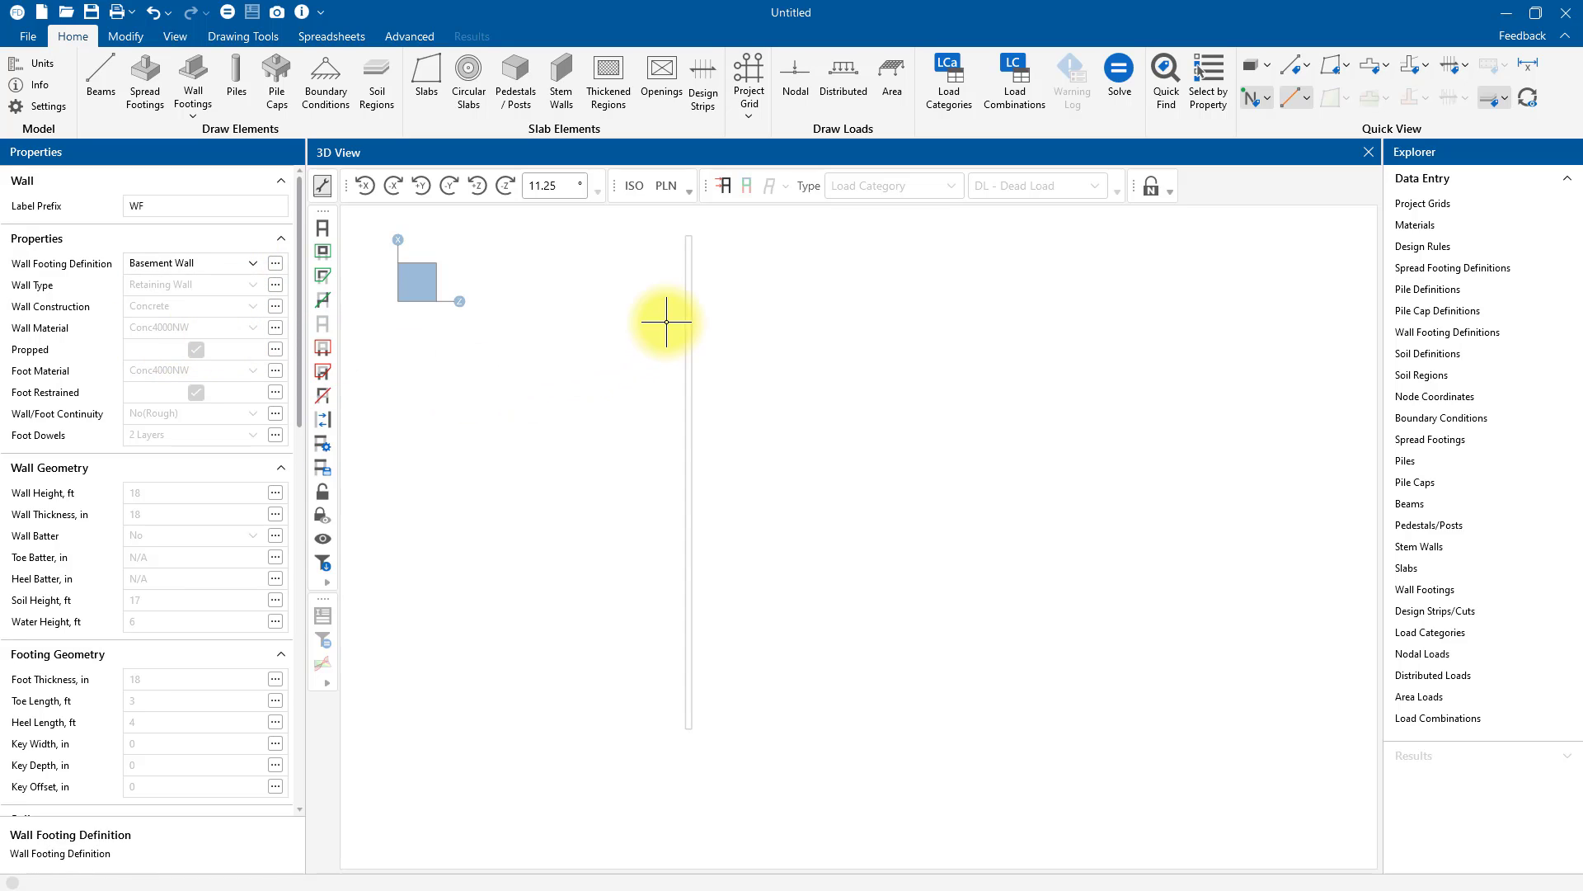
left_click(685, 235)
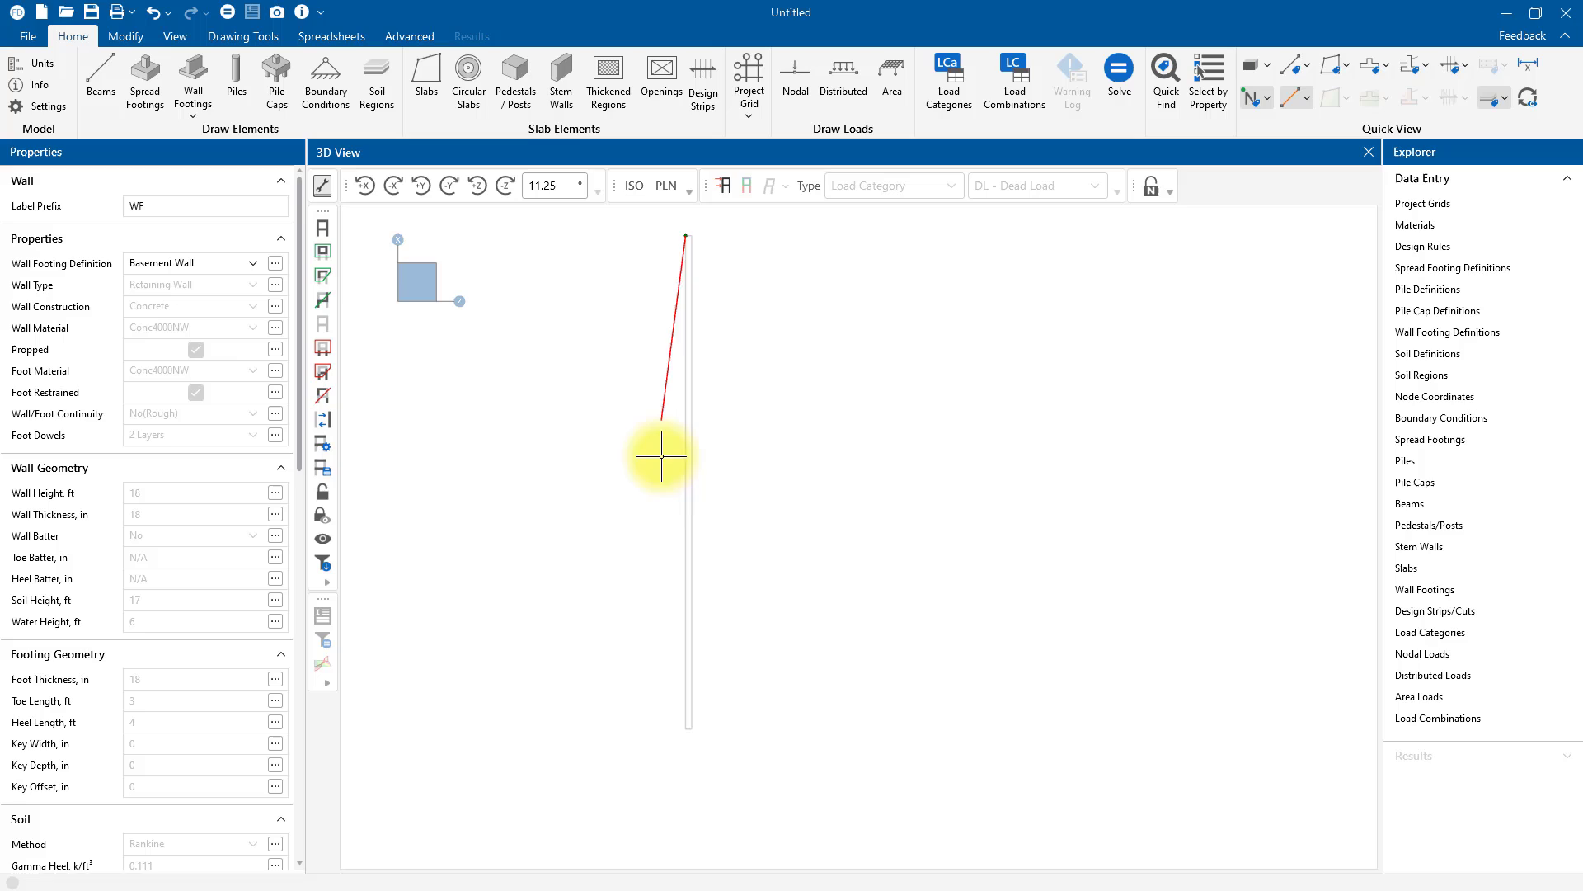
left_click(685, 729)
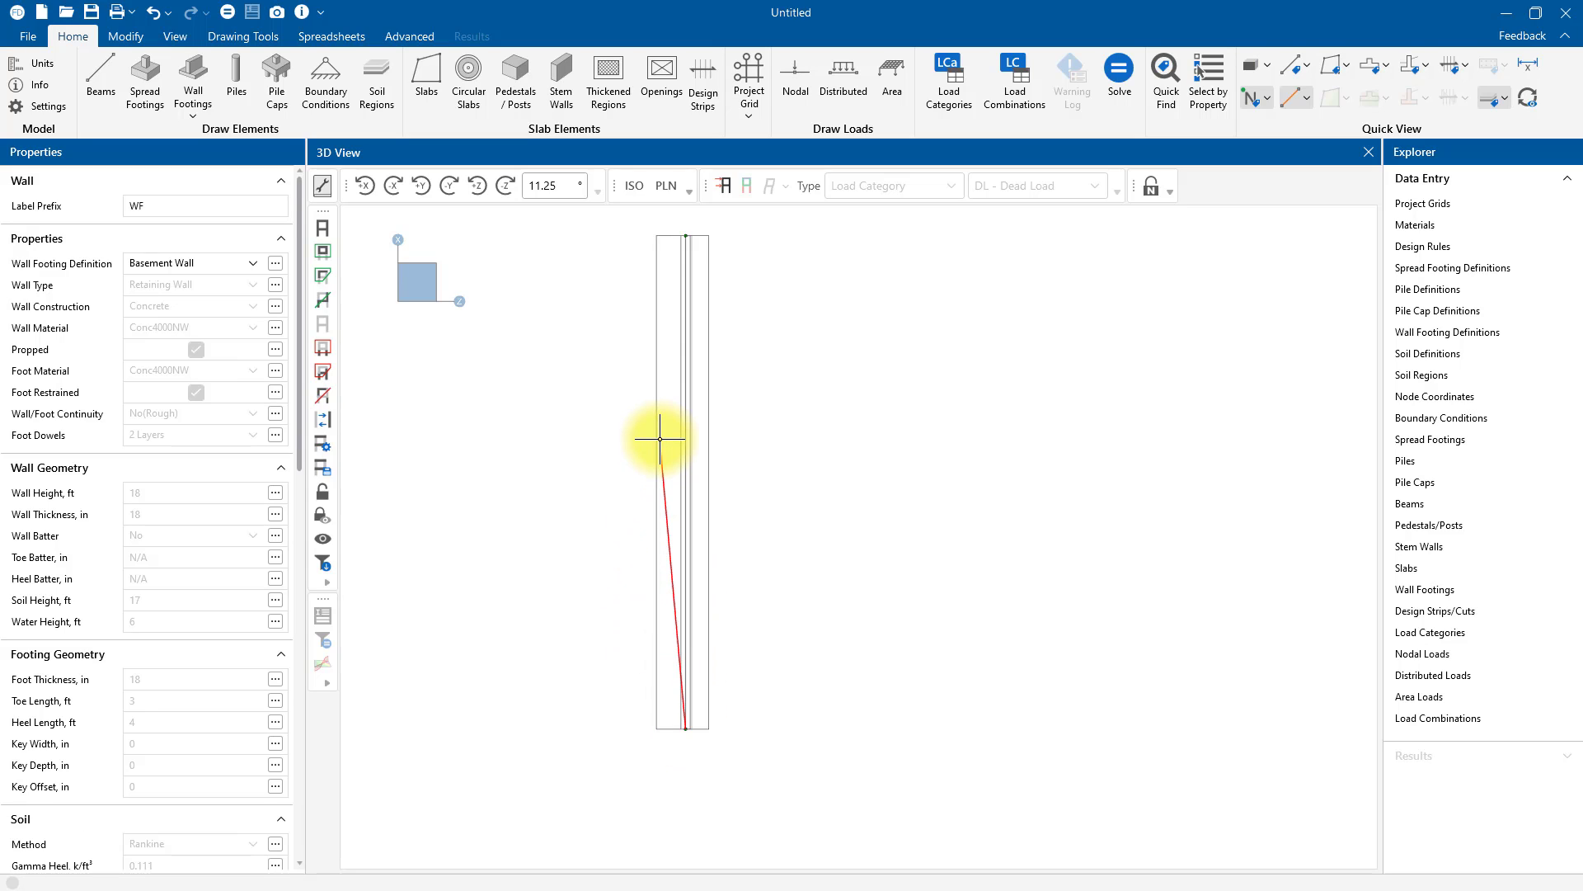
key("Escape")
key("Escape")
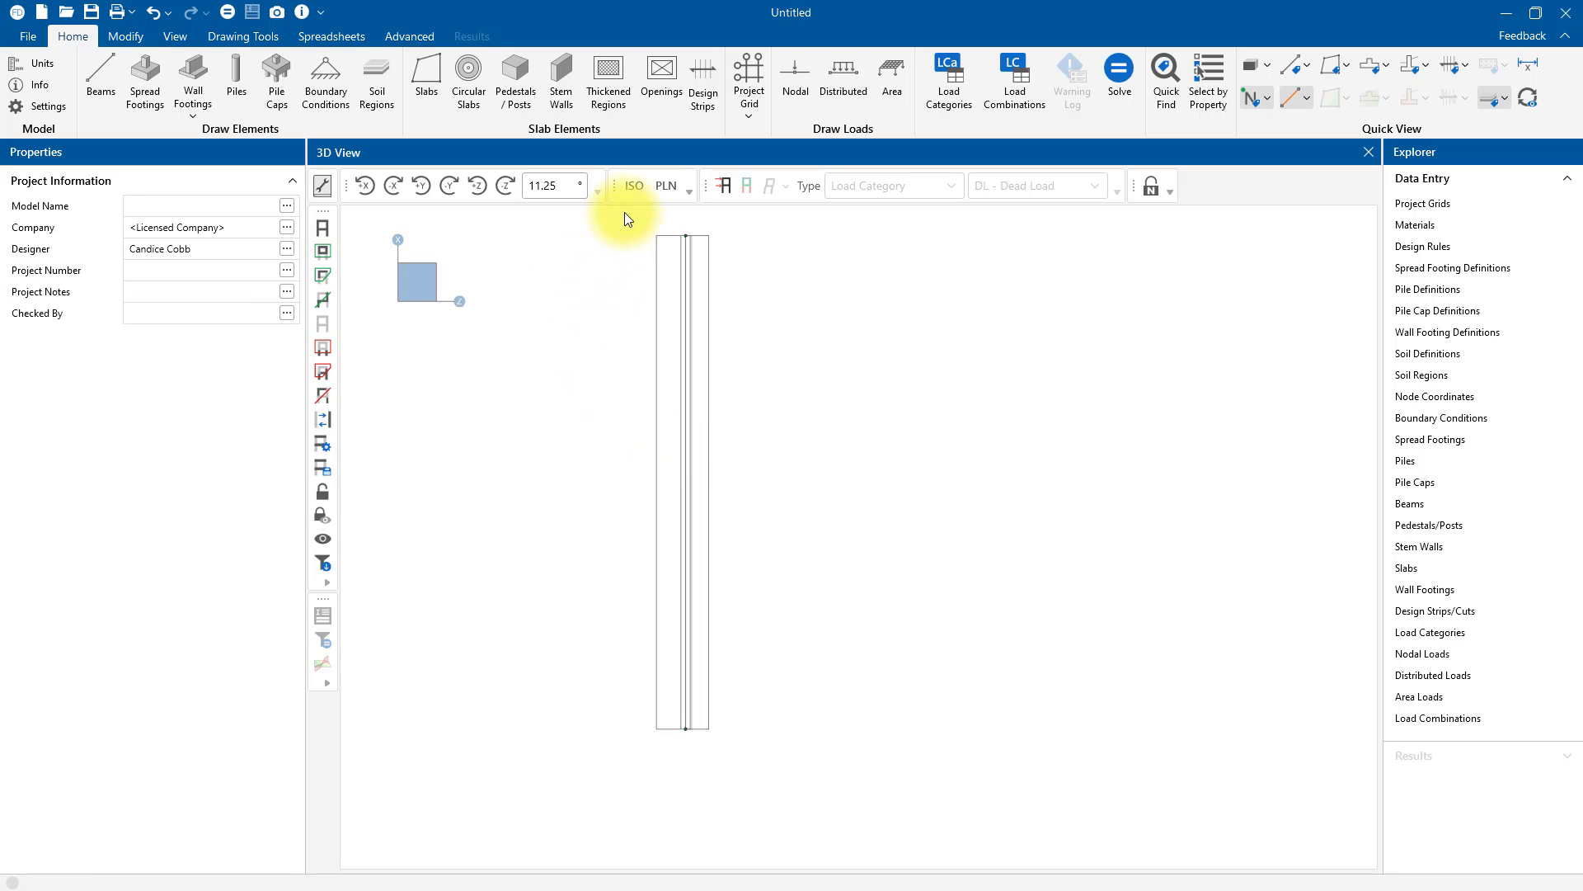
left_click(634, 189)
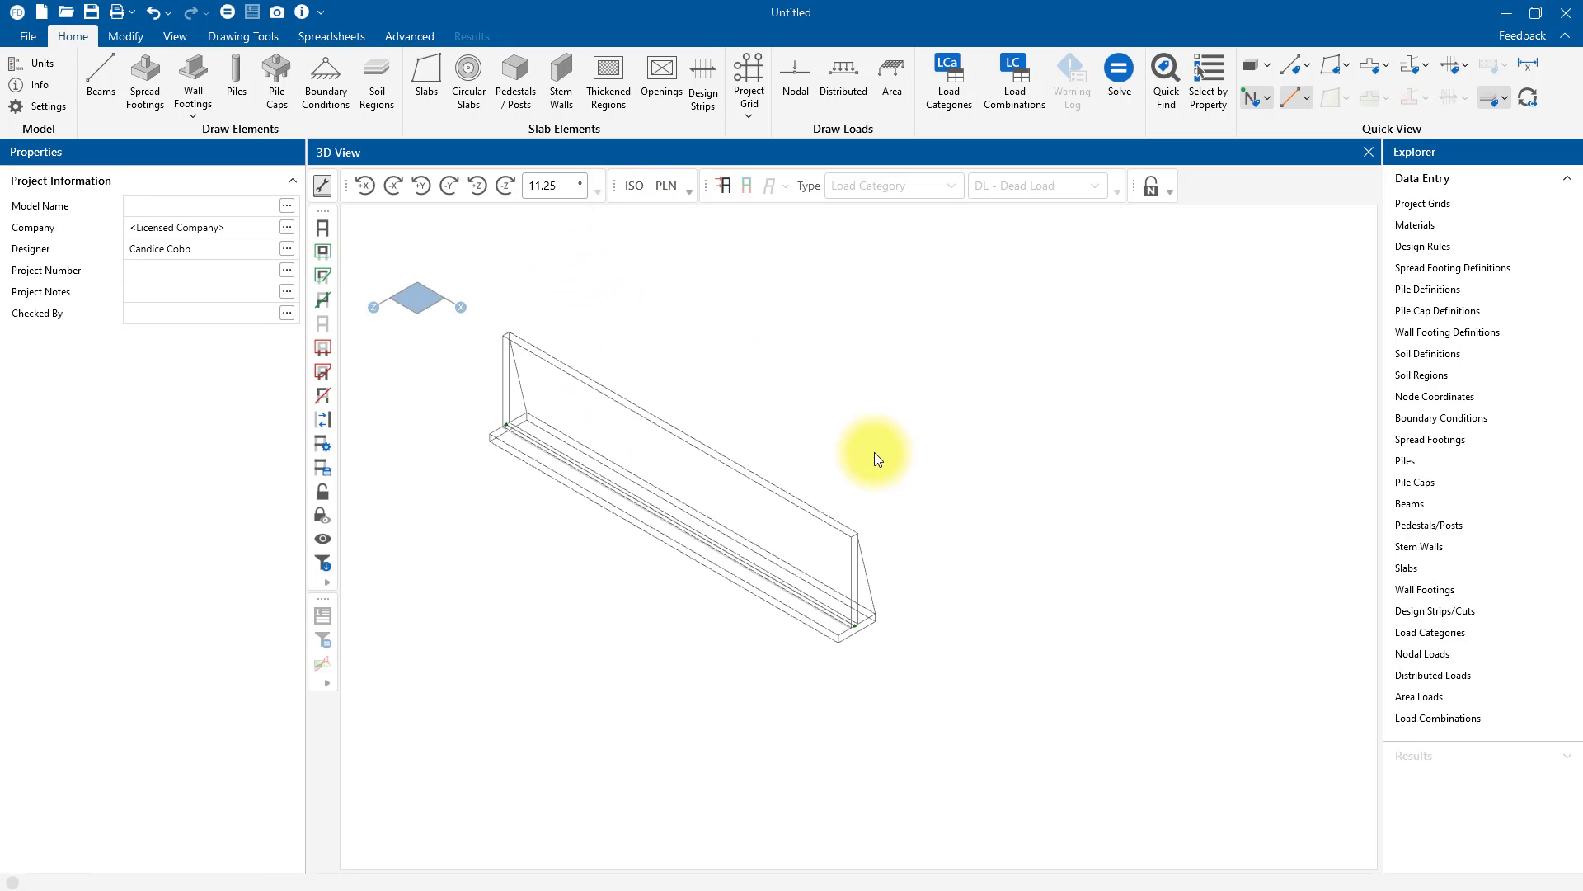
Centre the wall in the view and switch the display to Rendered shaded solids
middle_click_drag(829, 543, 972, 614)
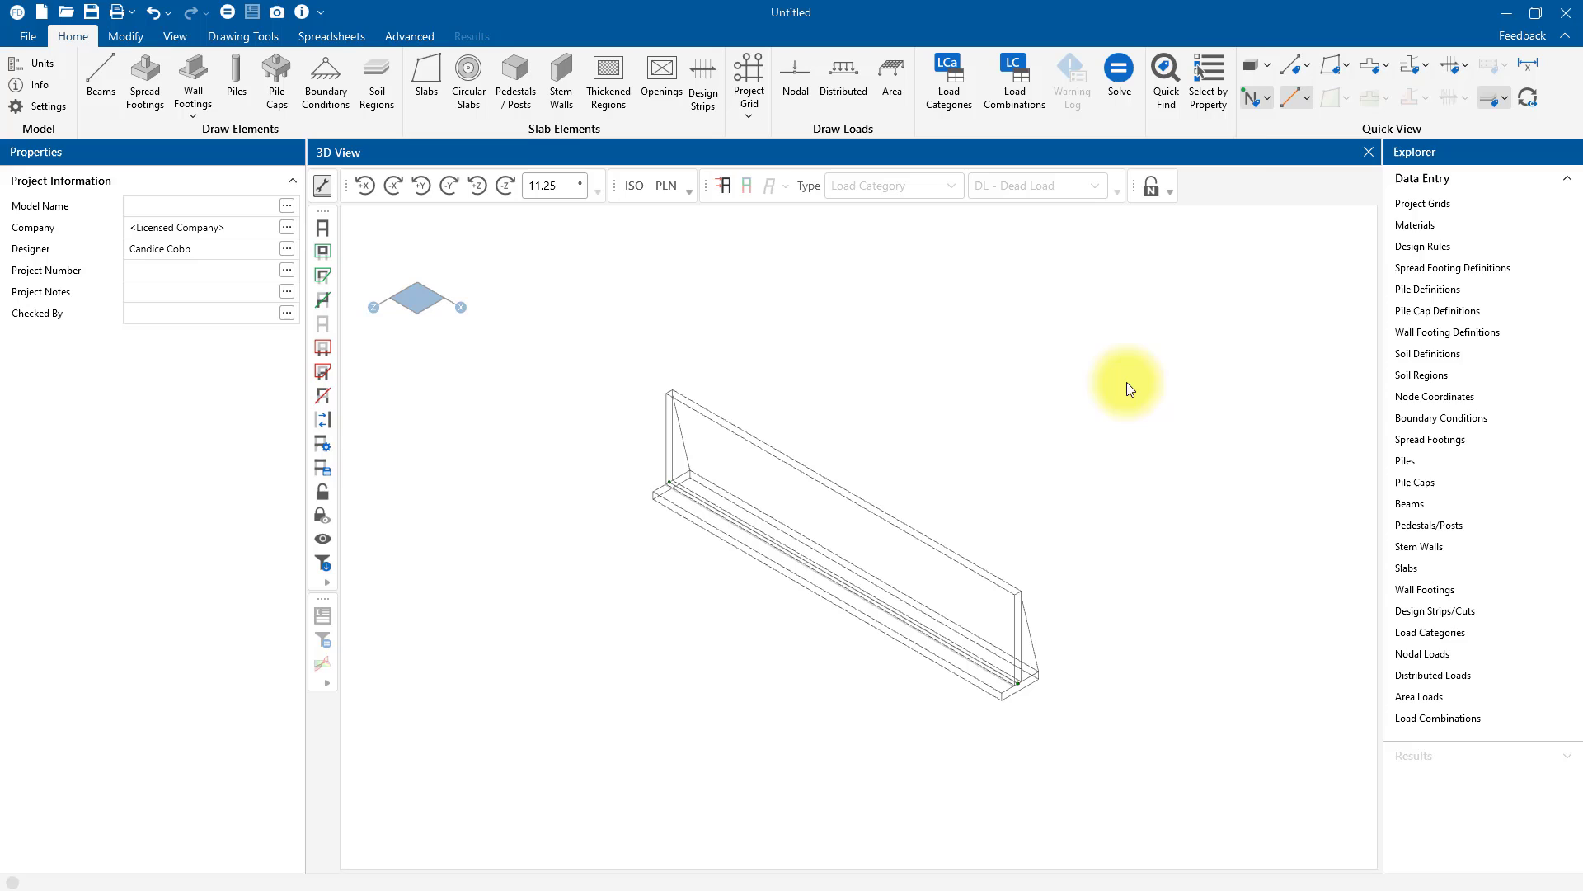
left_click(1269, 66)
left_click(1292, 149)
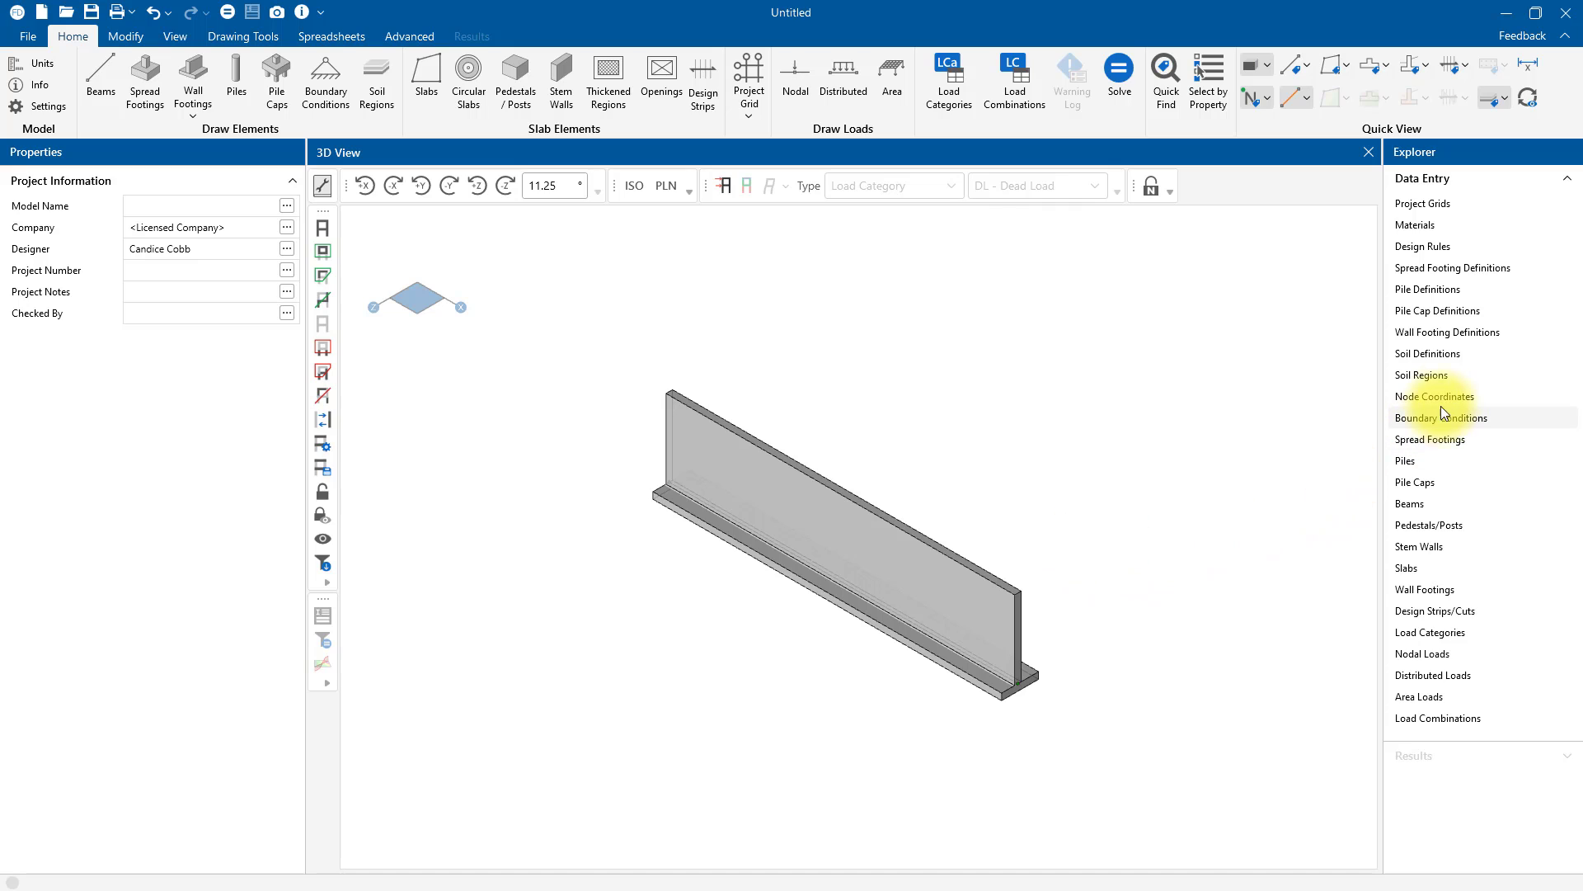
Change the Default soil's allowable bearing to 4 ksf in Soil Definitions
double_click(1456, 354)
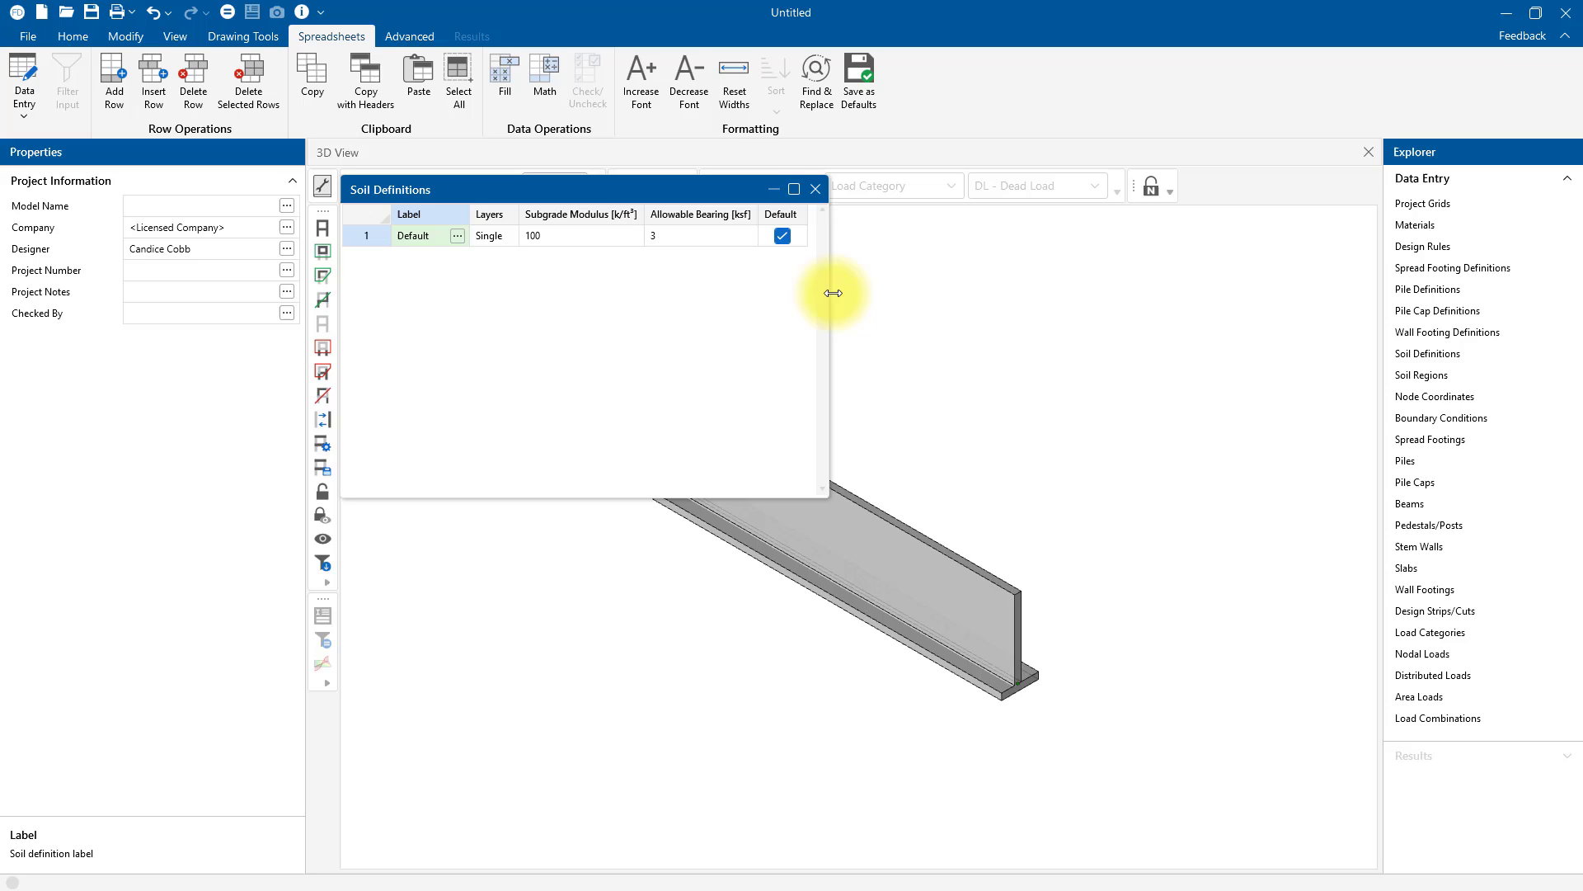
left_click_drag(833, 293, 861, 294)
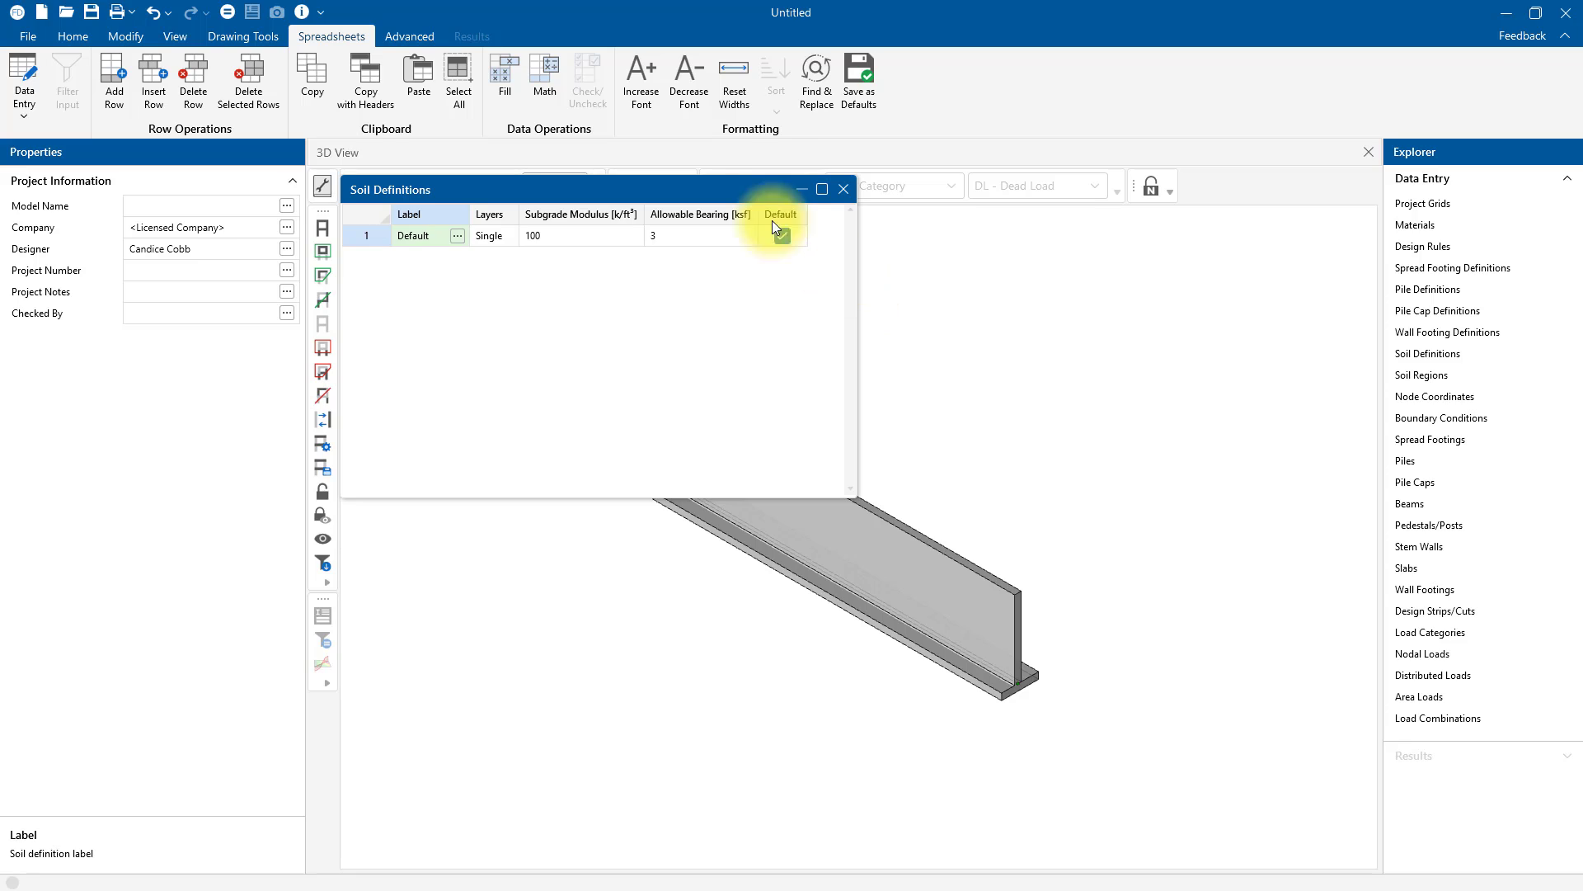
left_click(561, 237)
left_click(560, 236)
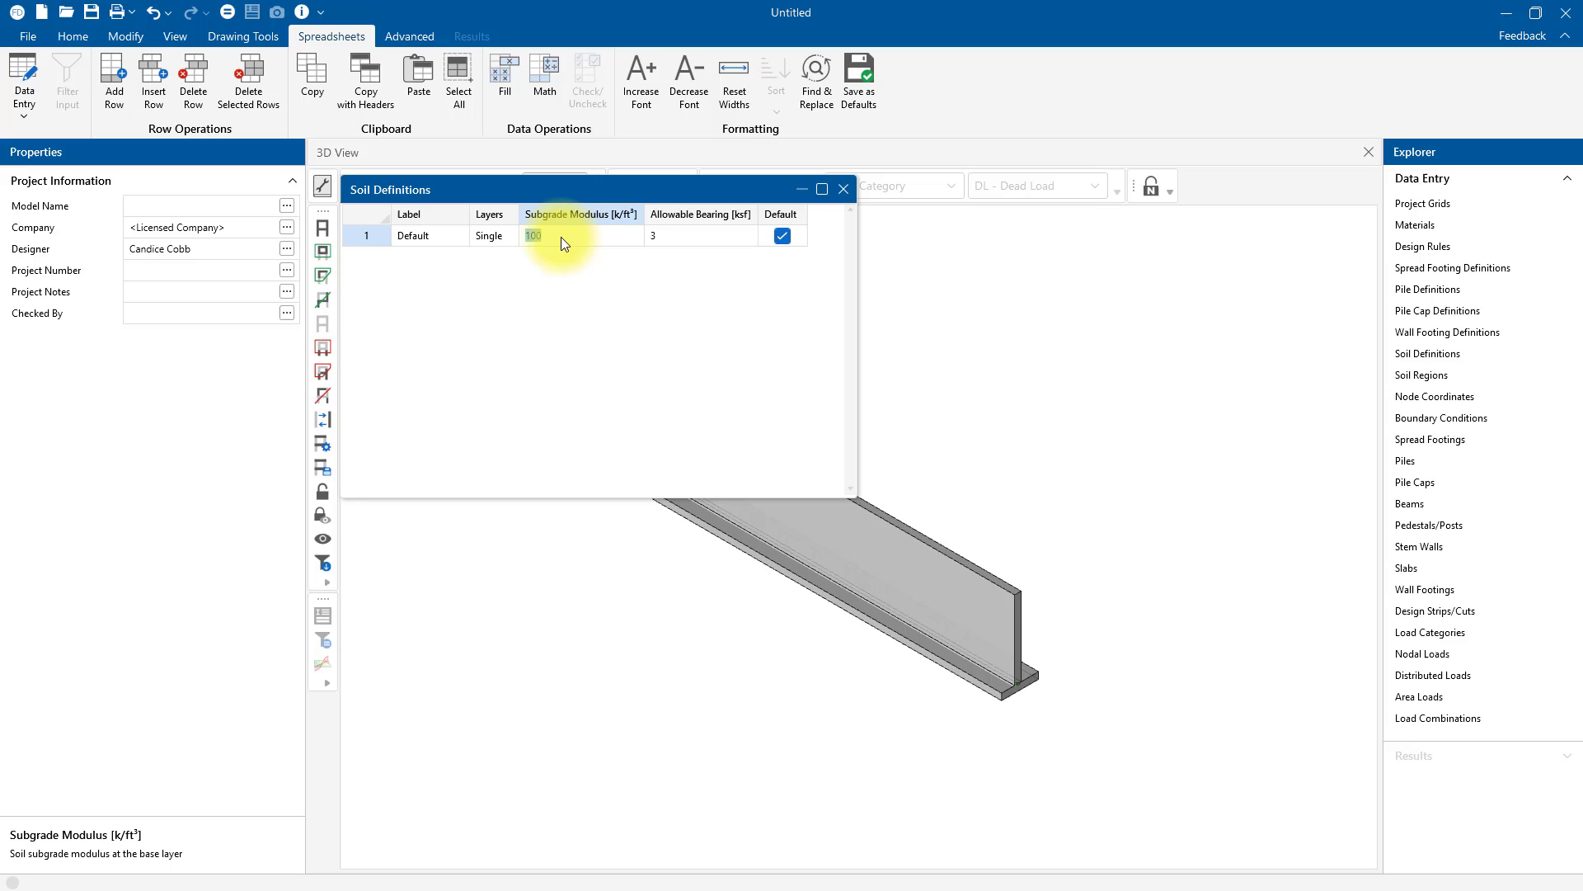
left_click(657, 235)
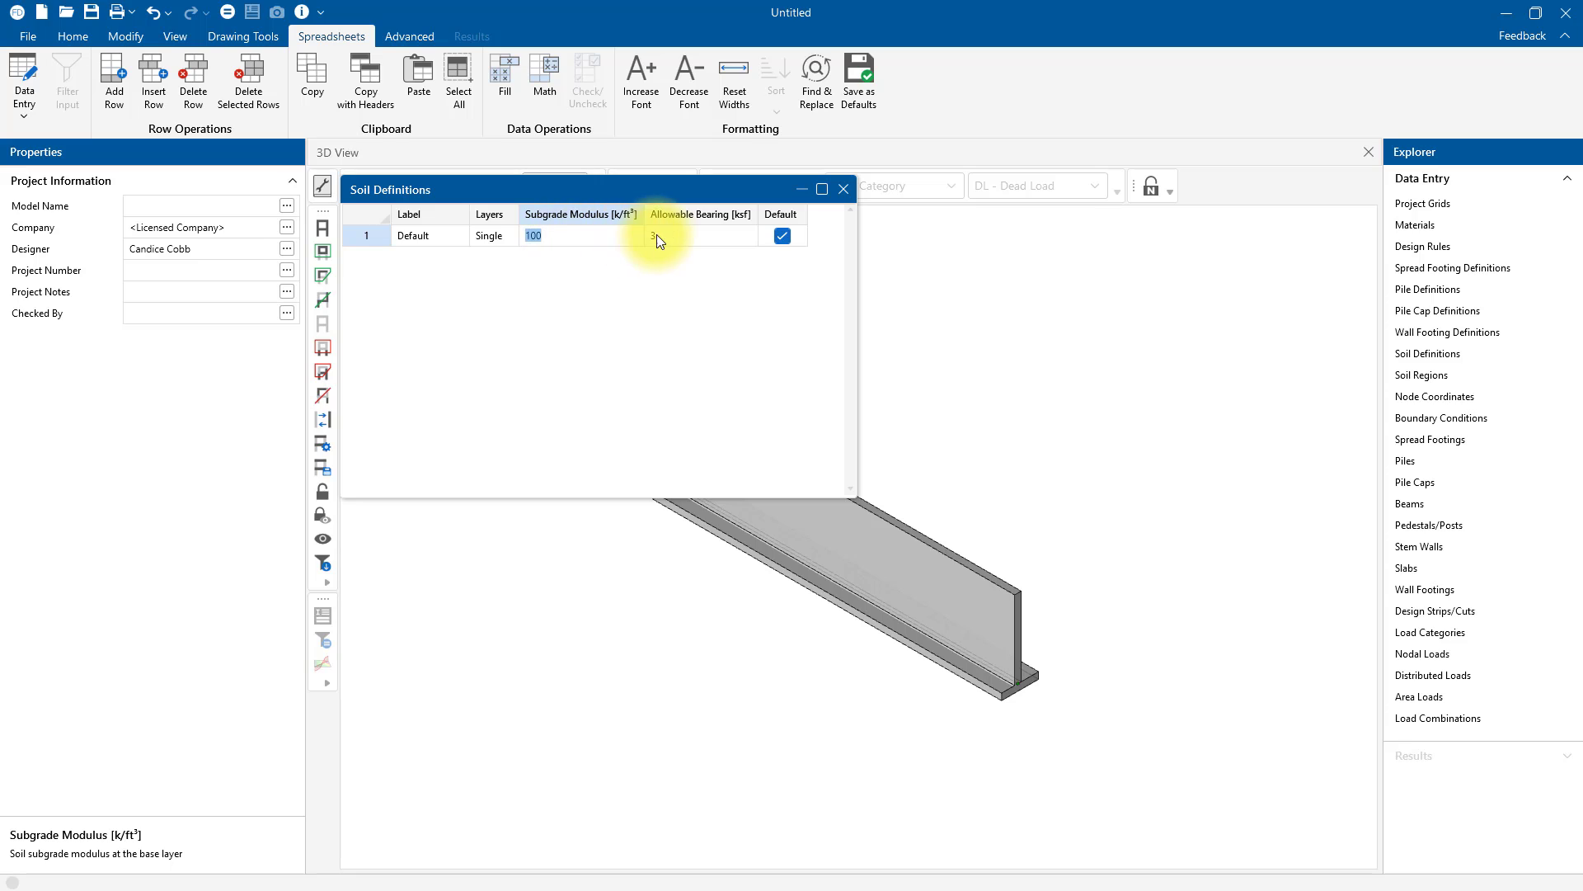
left_click(700, 237)
type("4")
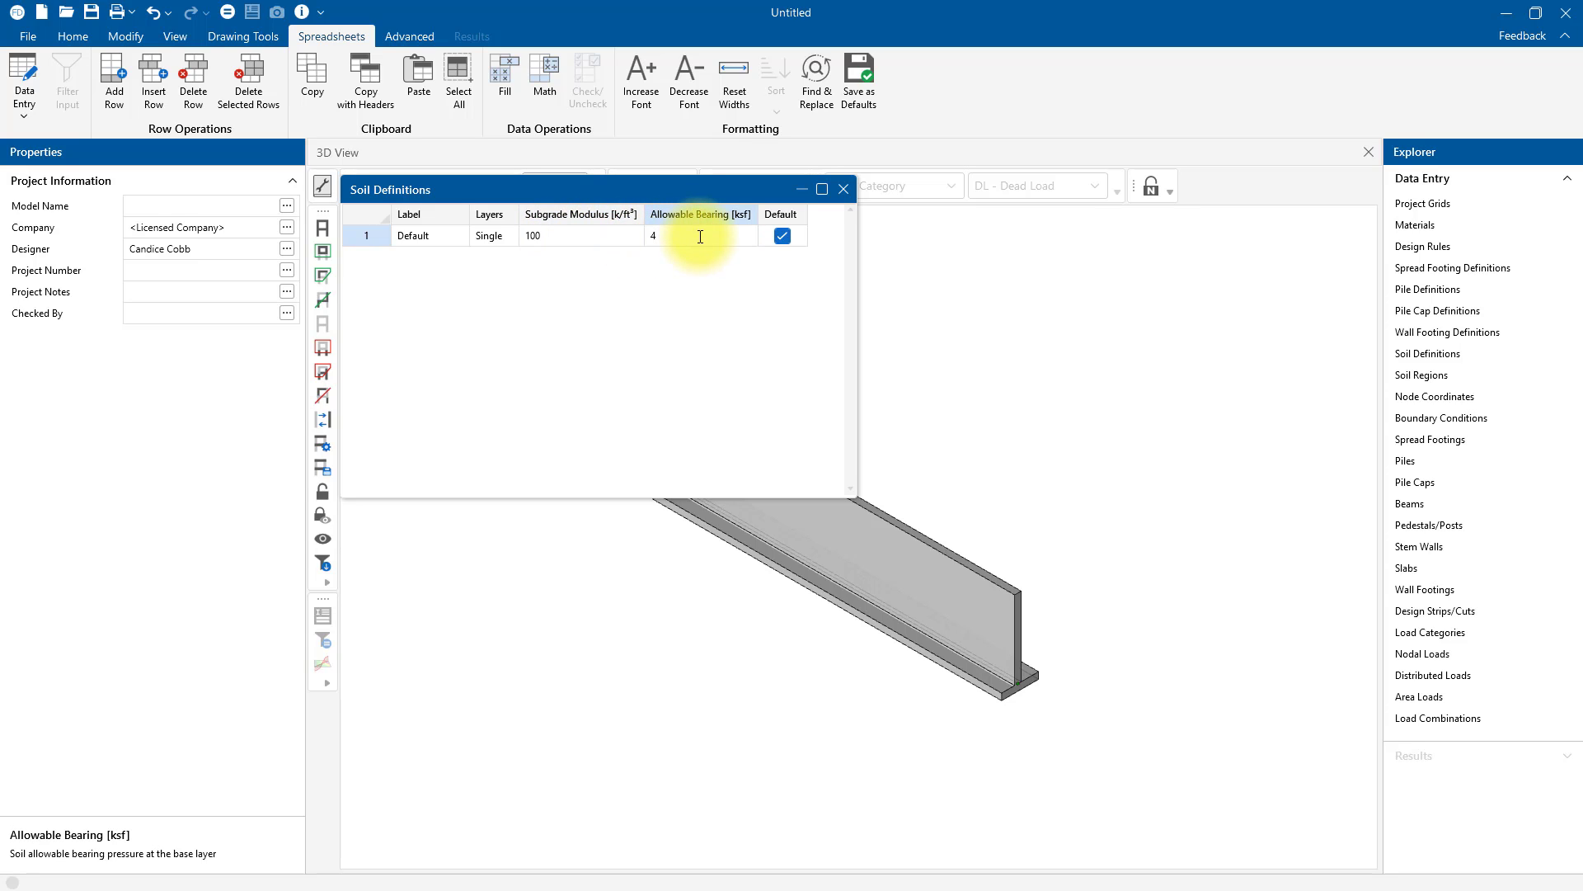
left_click(843, 189)
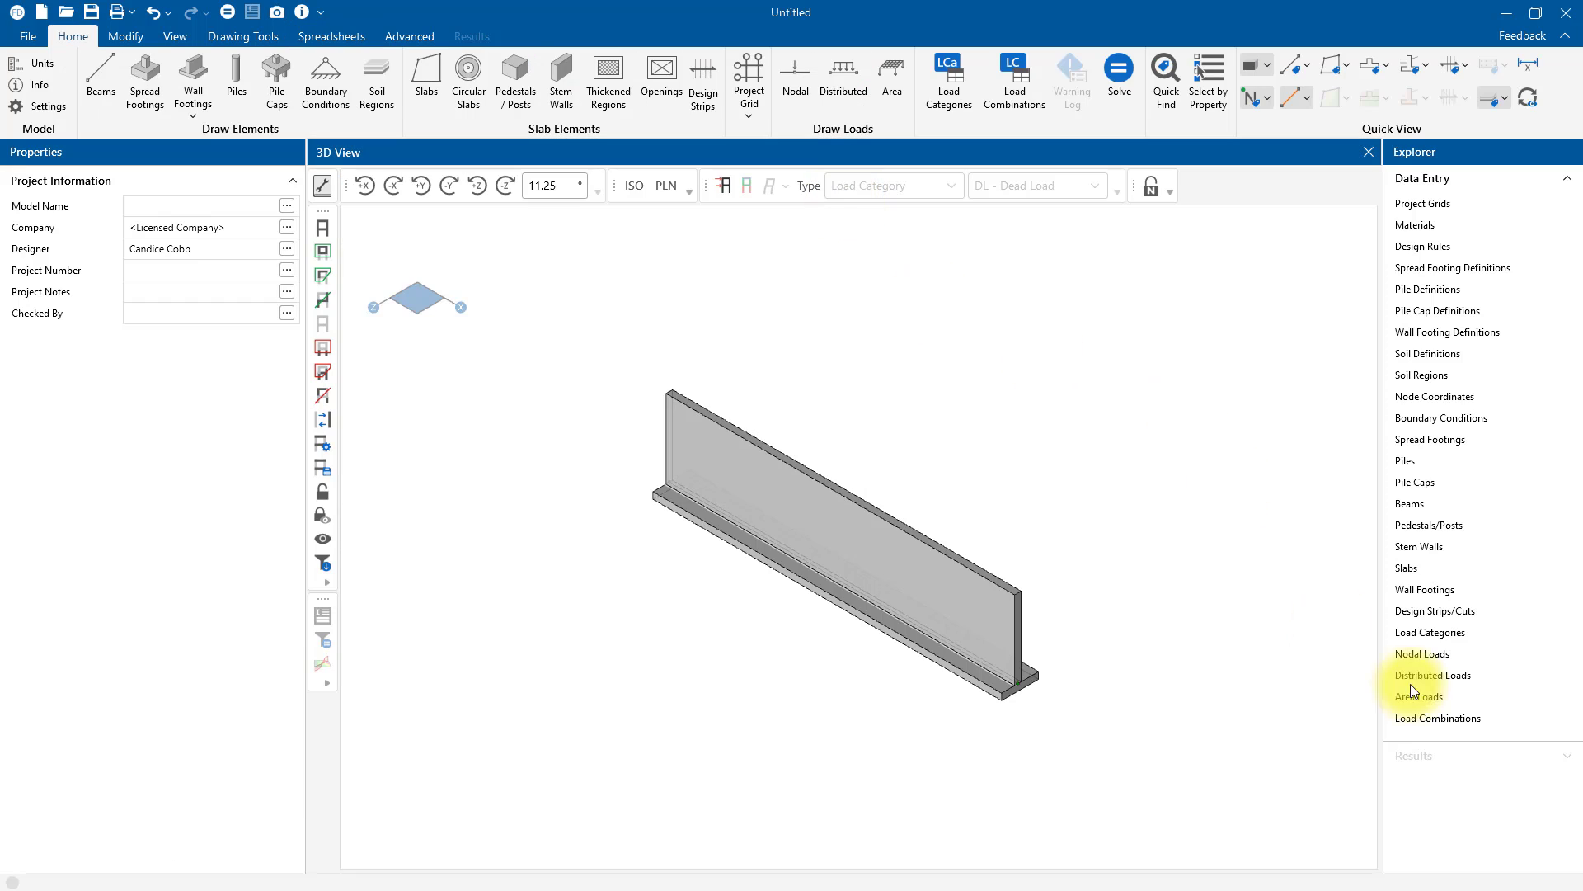
left_click(1021, 102)
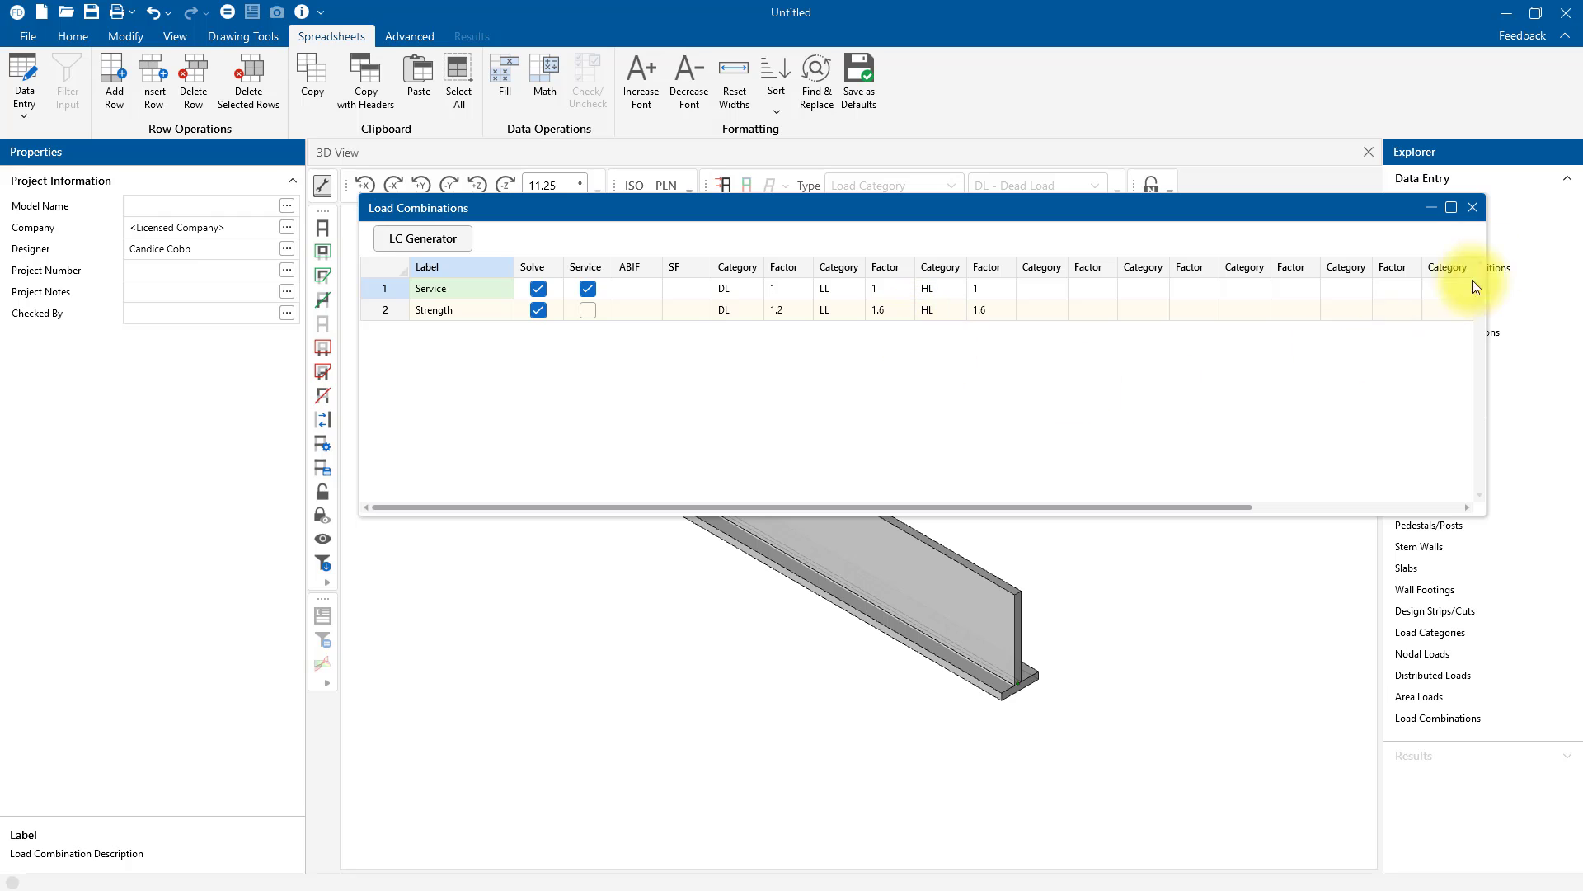
left_click(1473, 212)
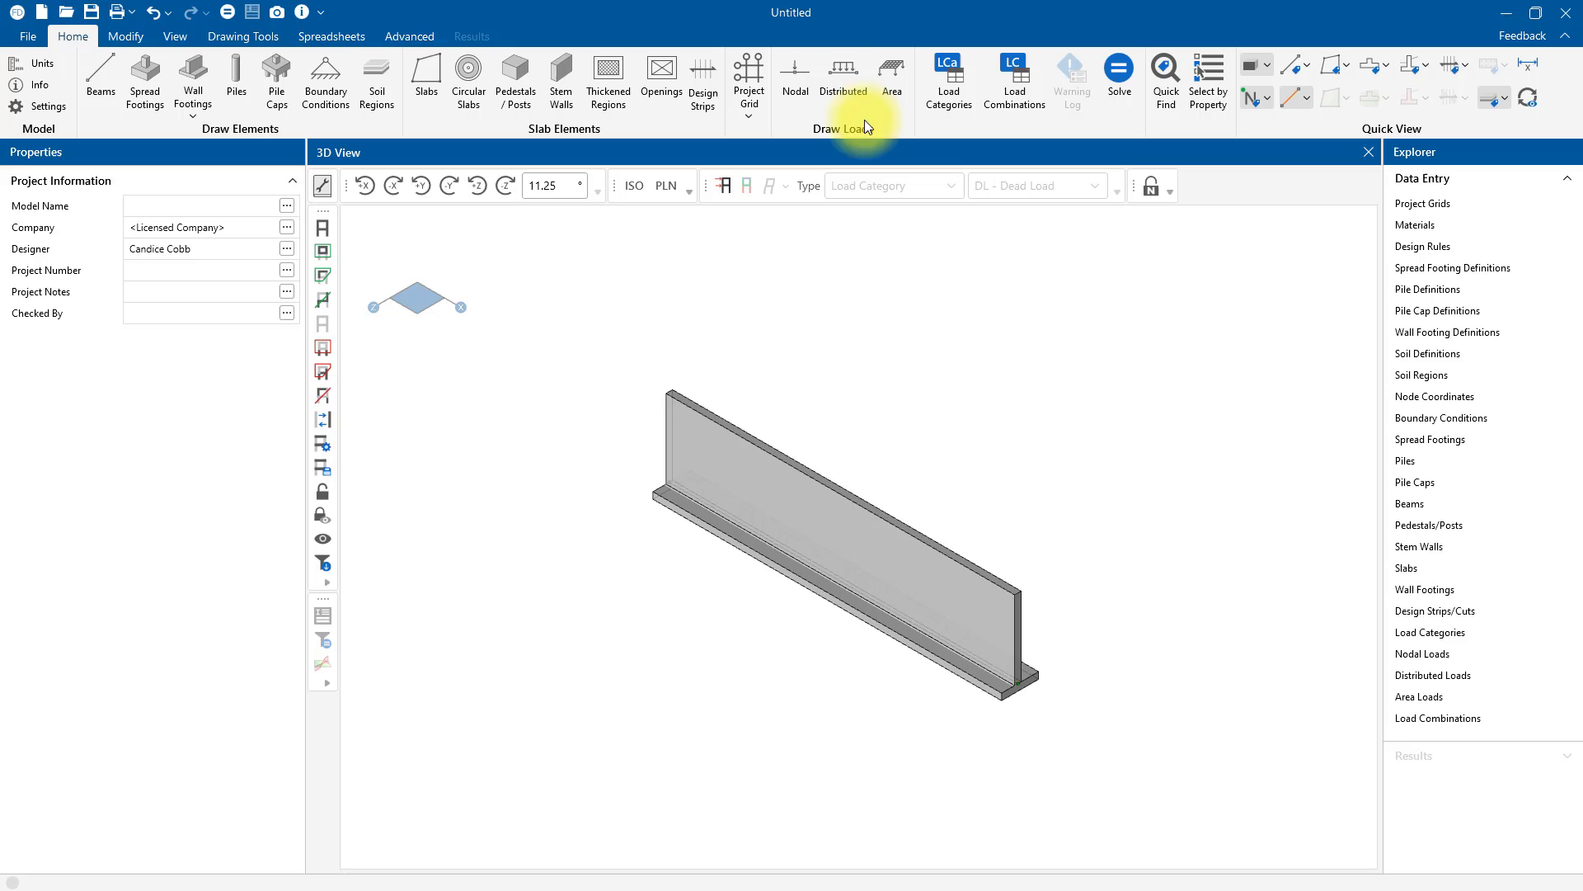
Draw a Dead Load distributed line load in Y along the wall with 0.1 k/ft start magnitude
left_click(839, 85)
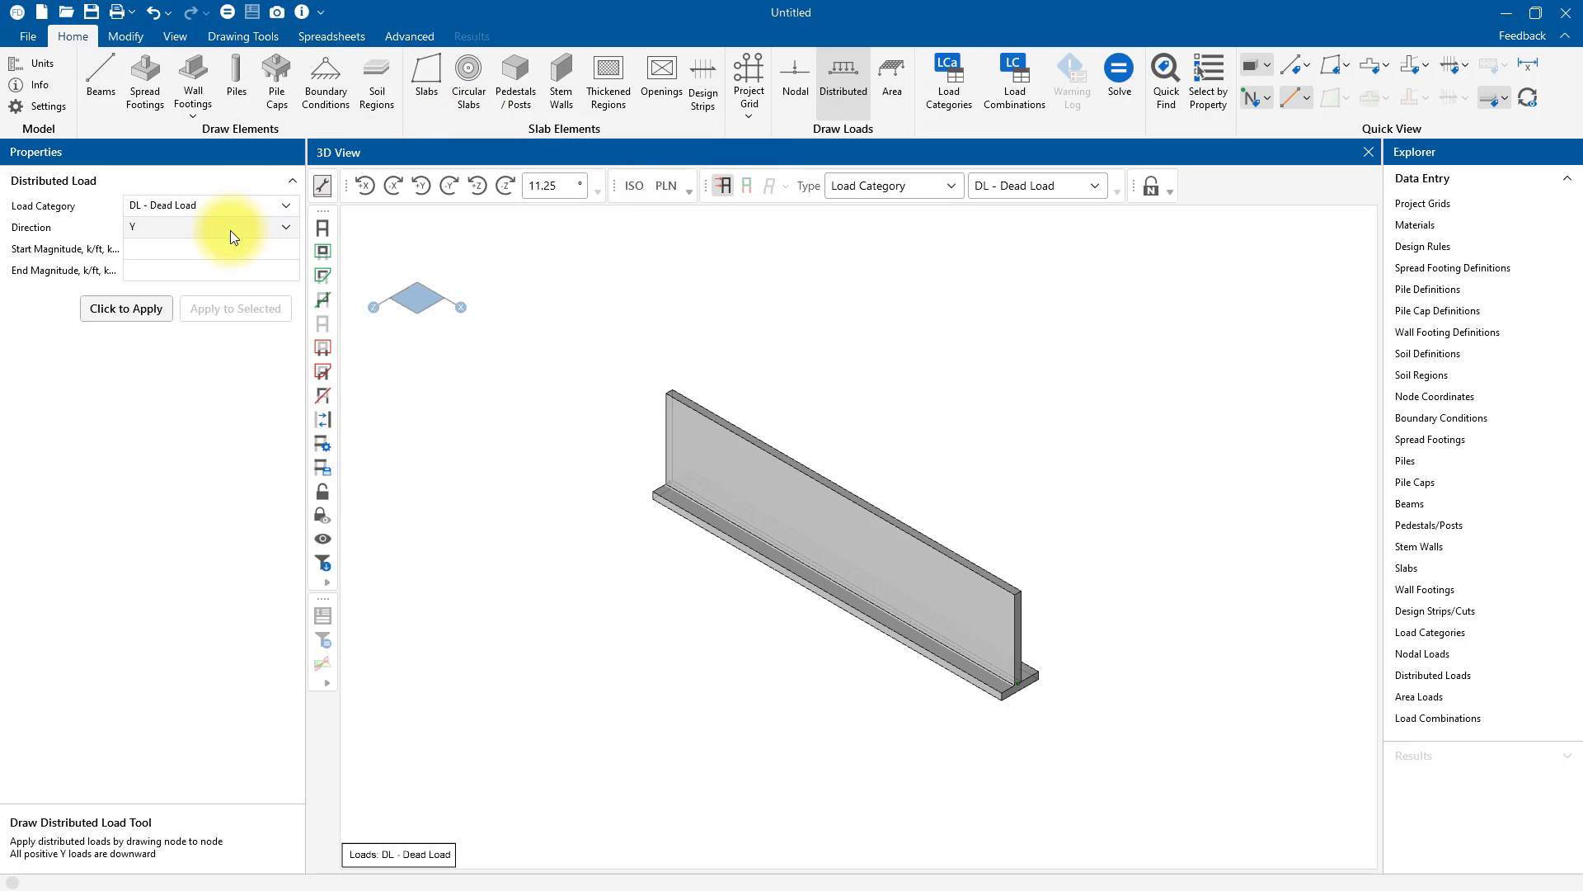
left_click(227, 207)
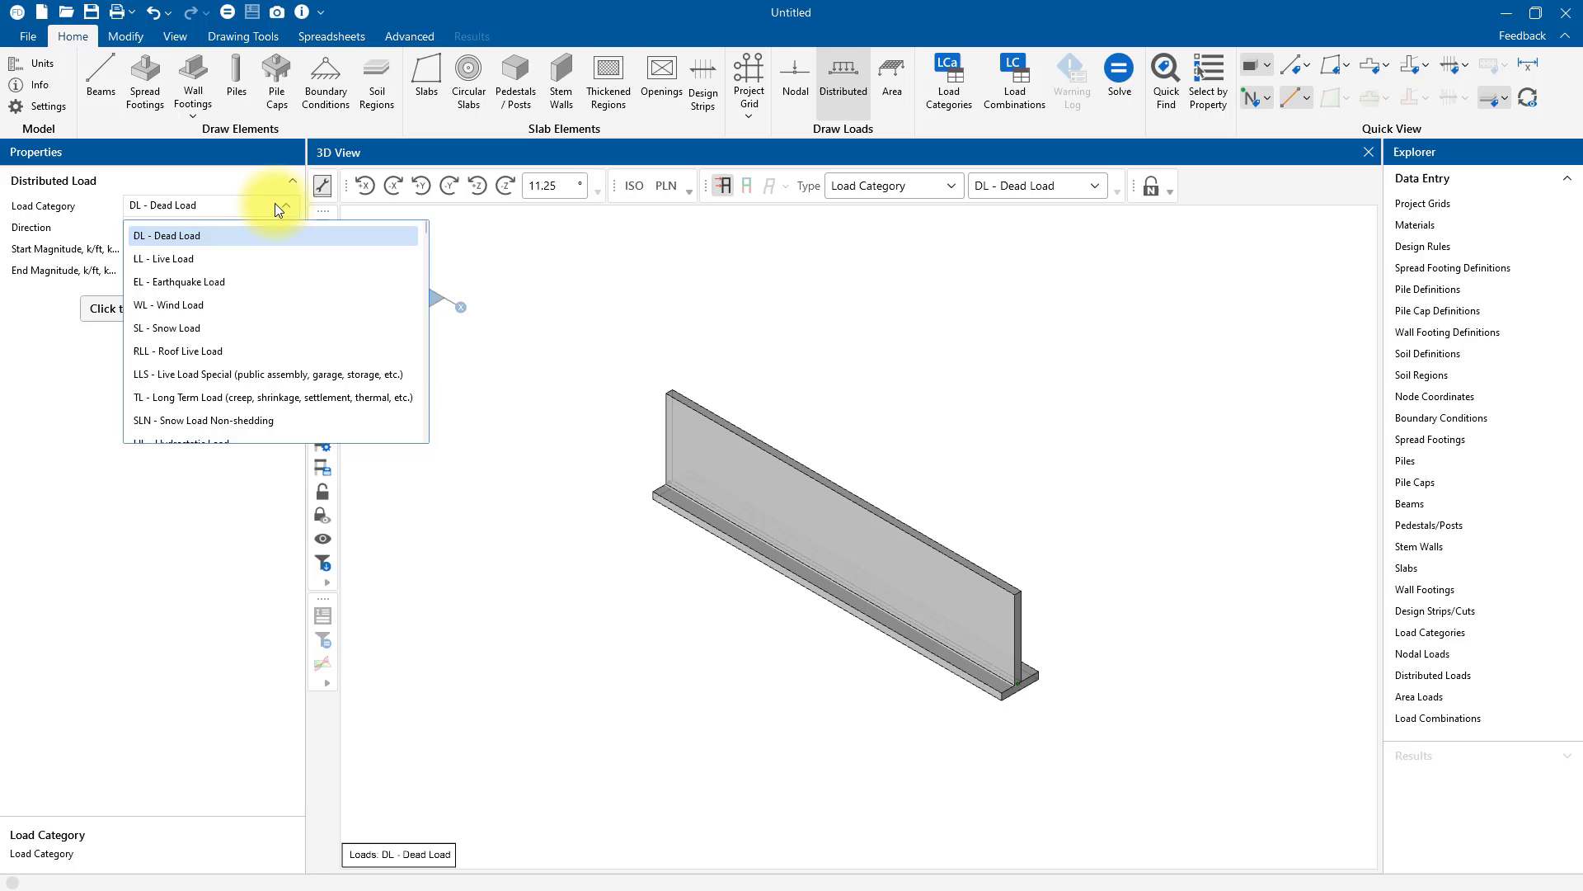
left_click(275, 205)
left_click(250, 226)
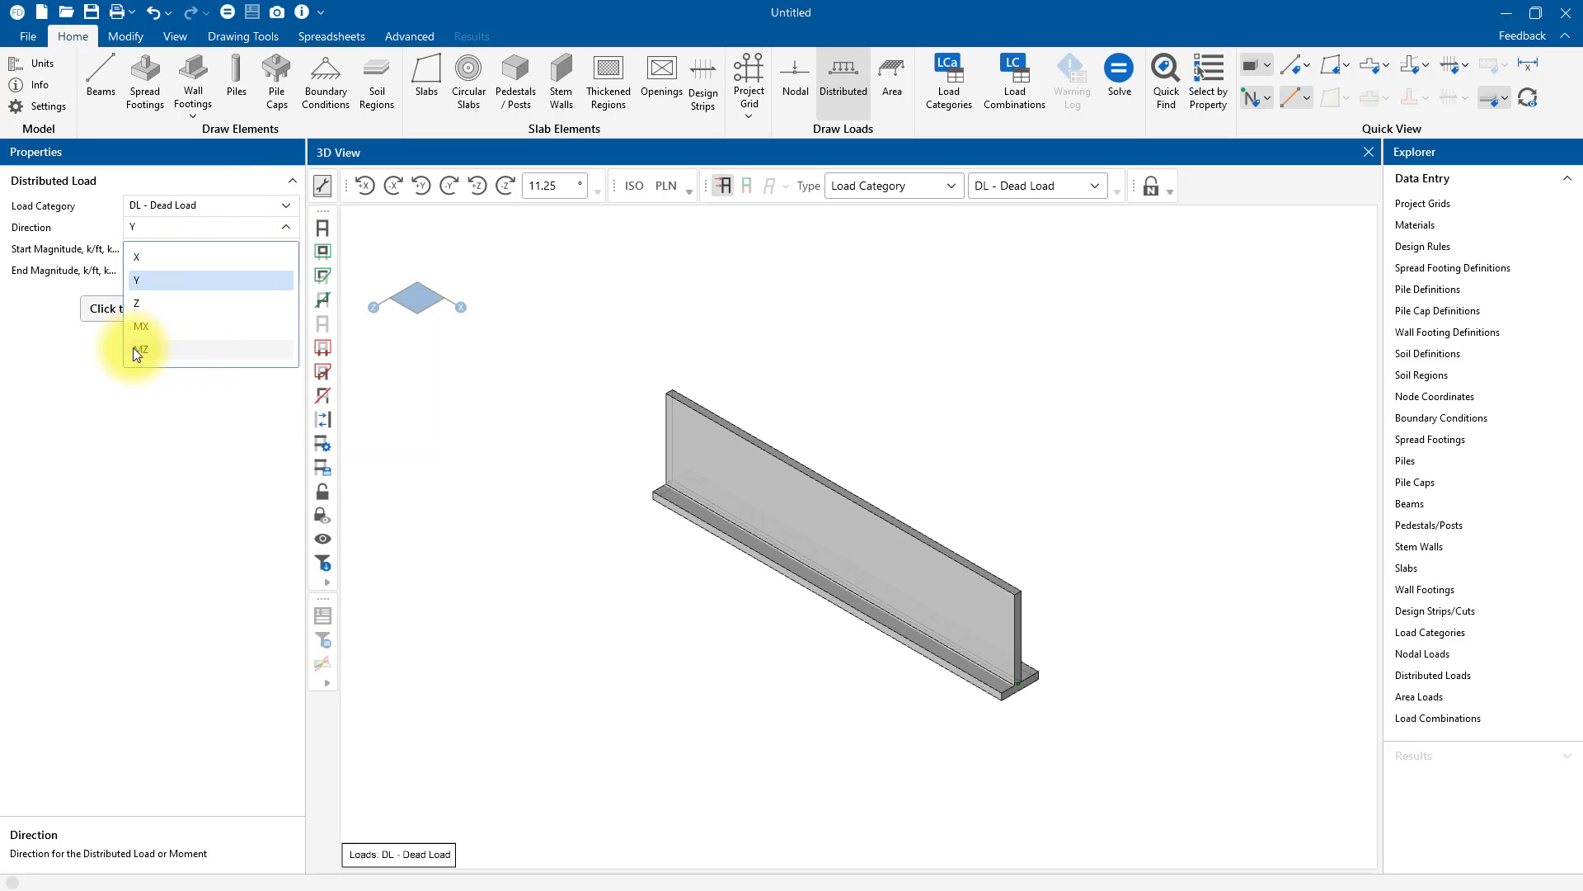
left_click(286, 227)
left_click(193, 249)
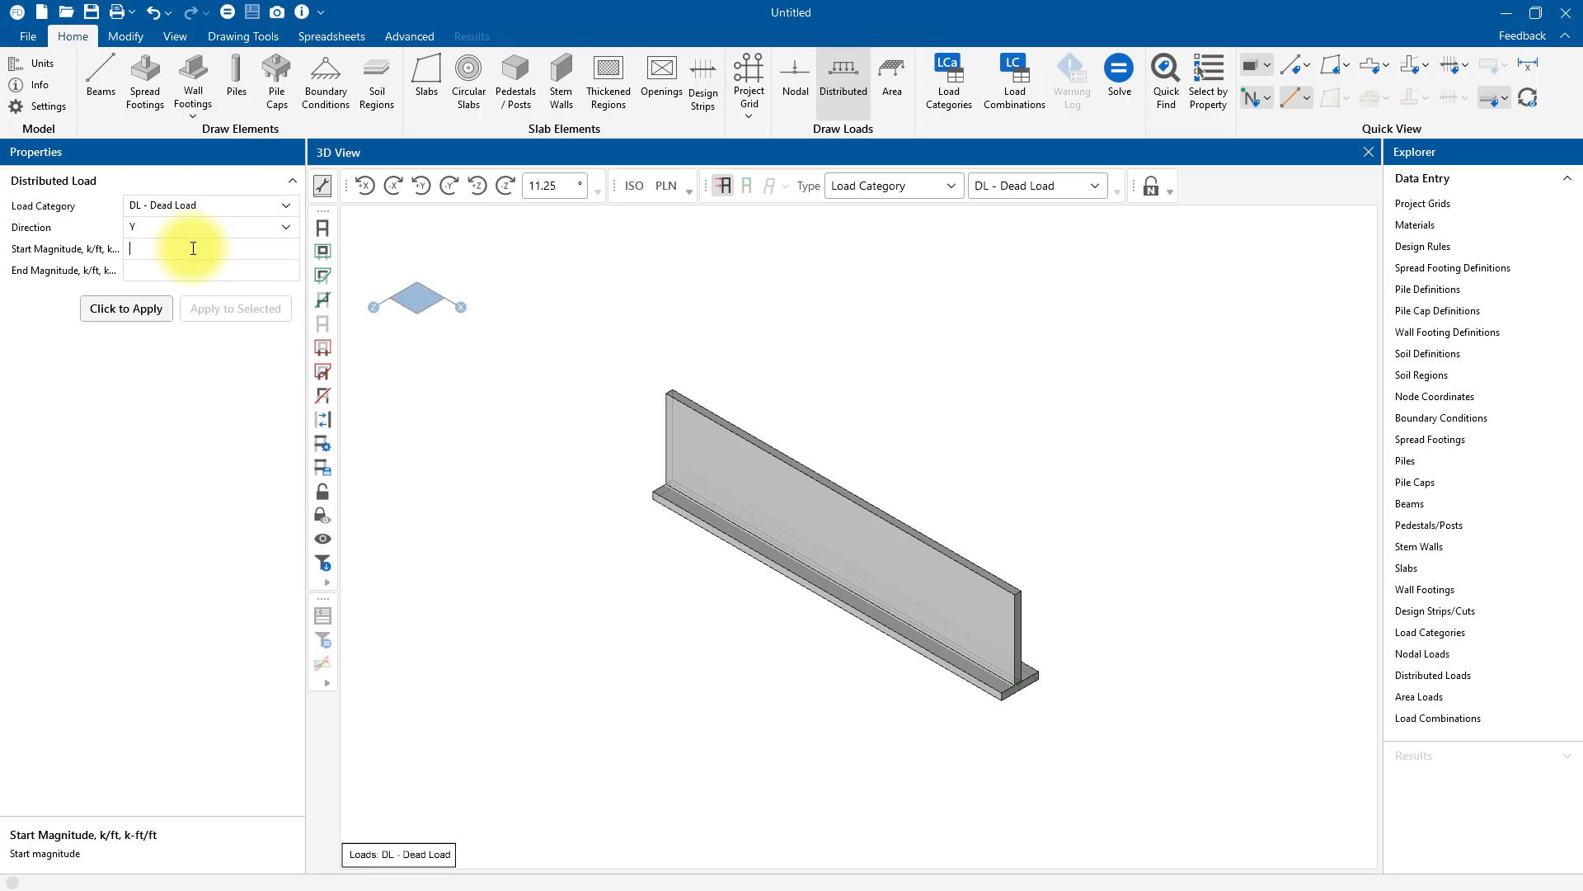
type("0.1")
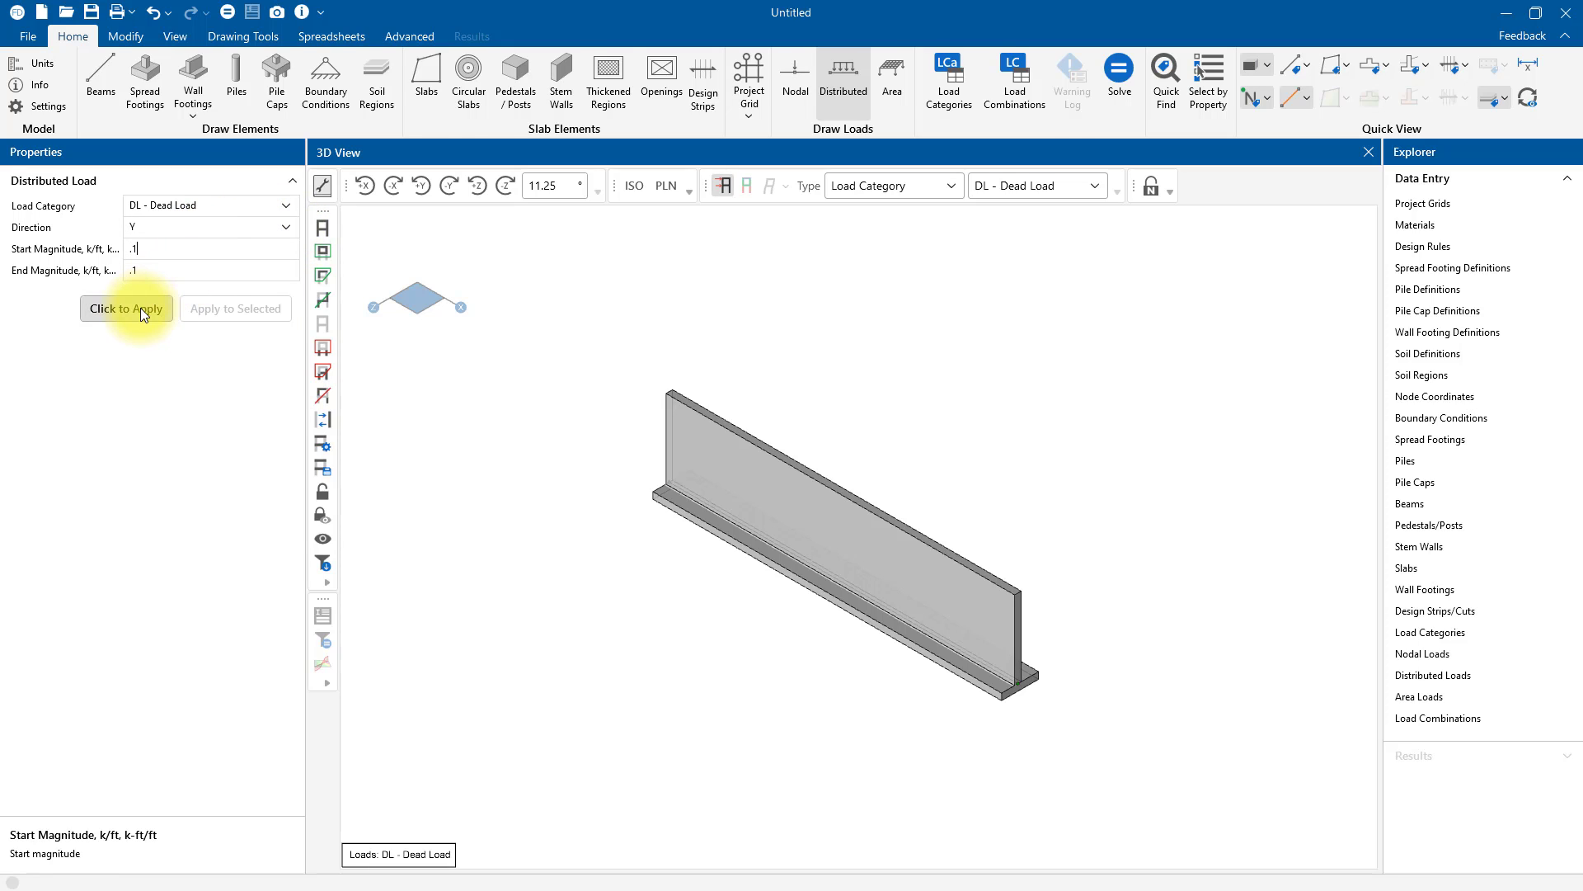
left_click(141, 308)
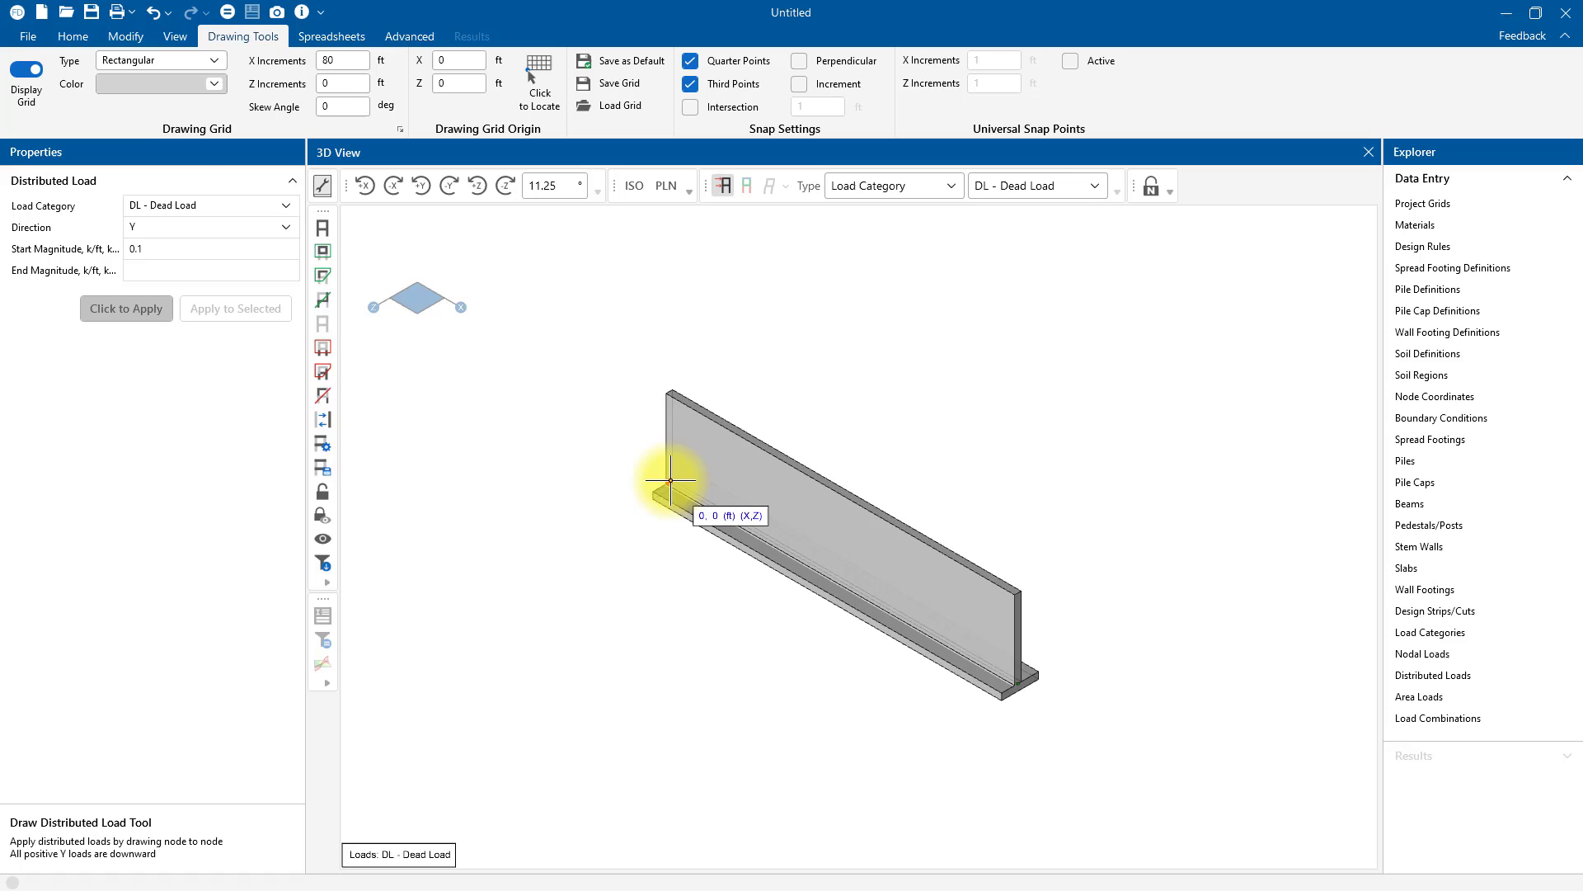
left_click(699, 500)
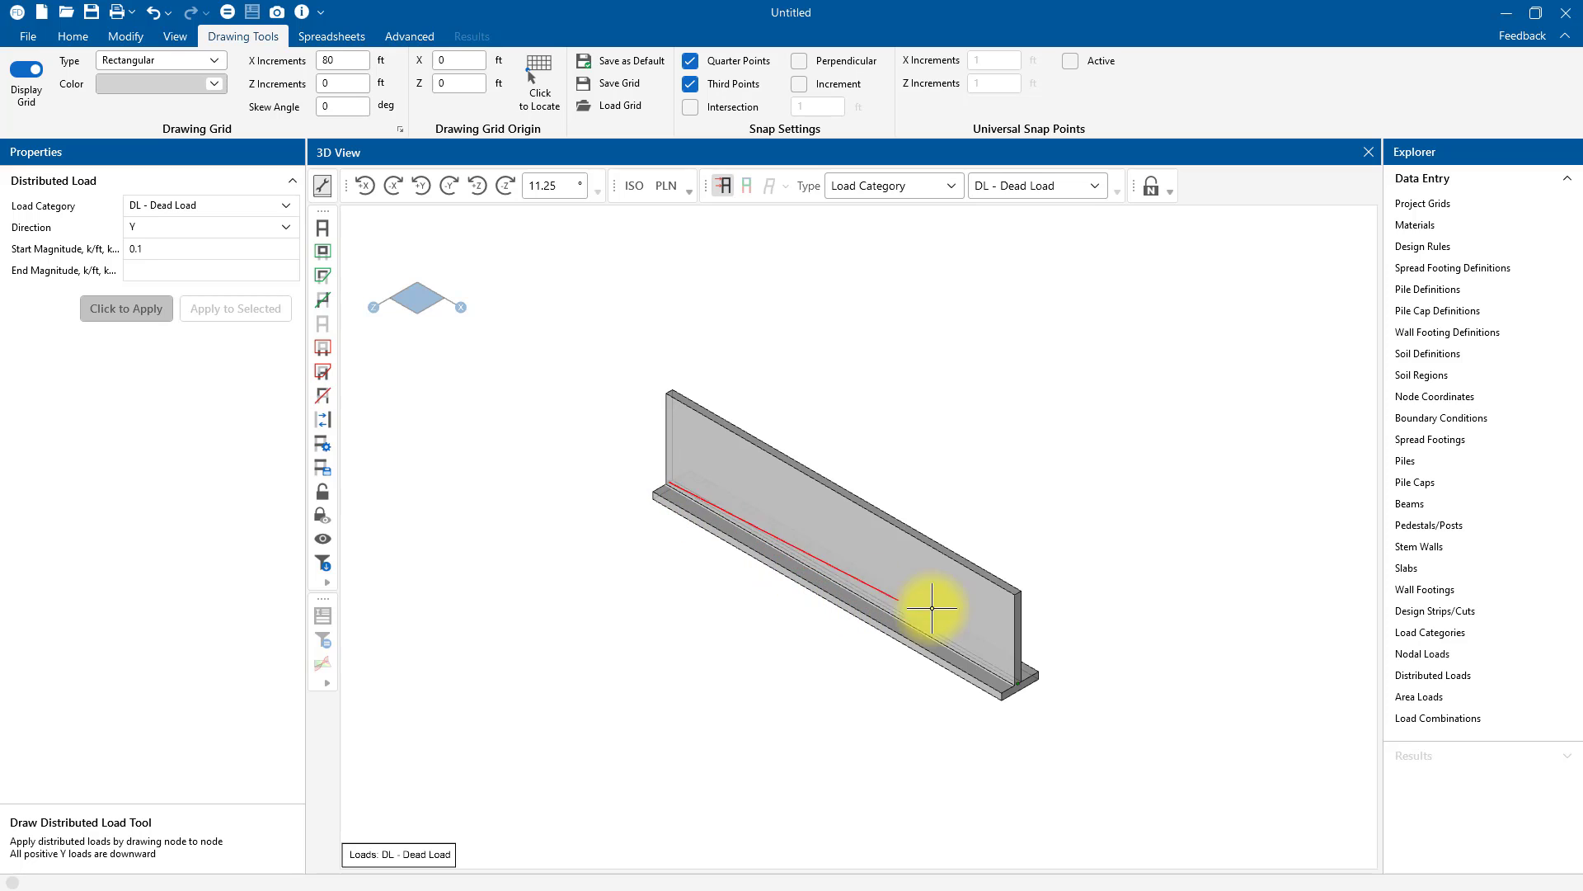
left_click(1016, 681)
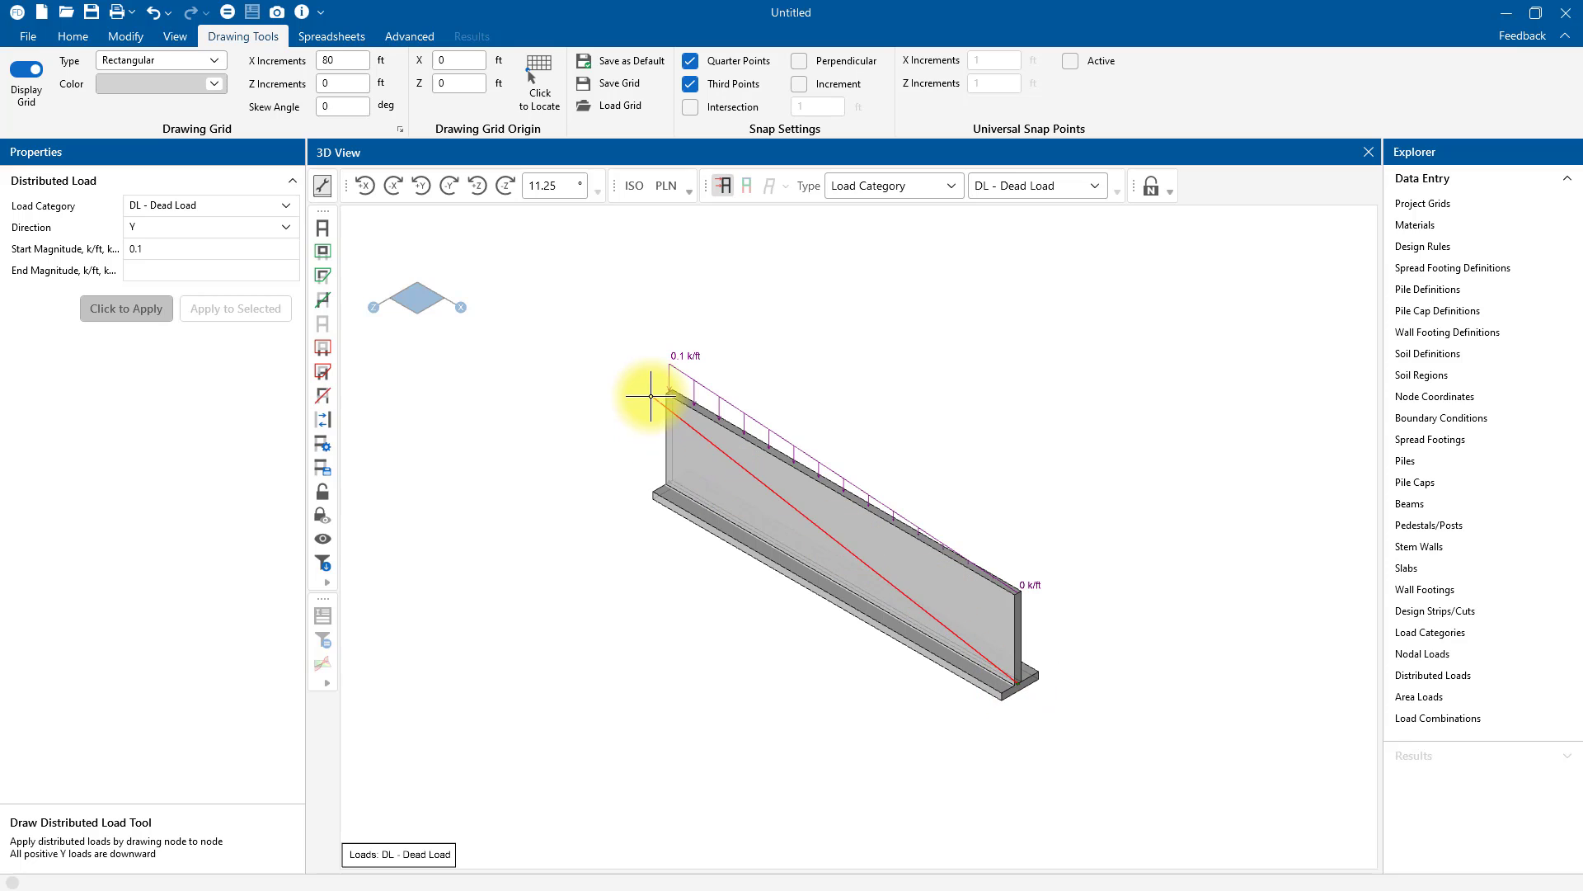
key("Escape")
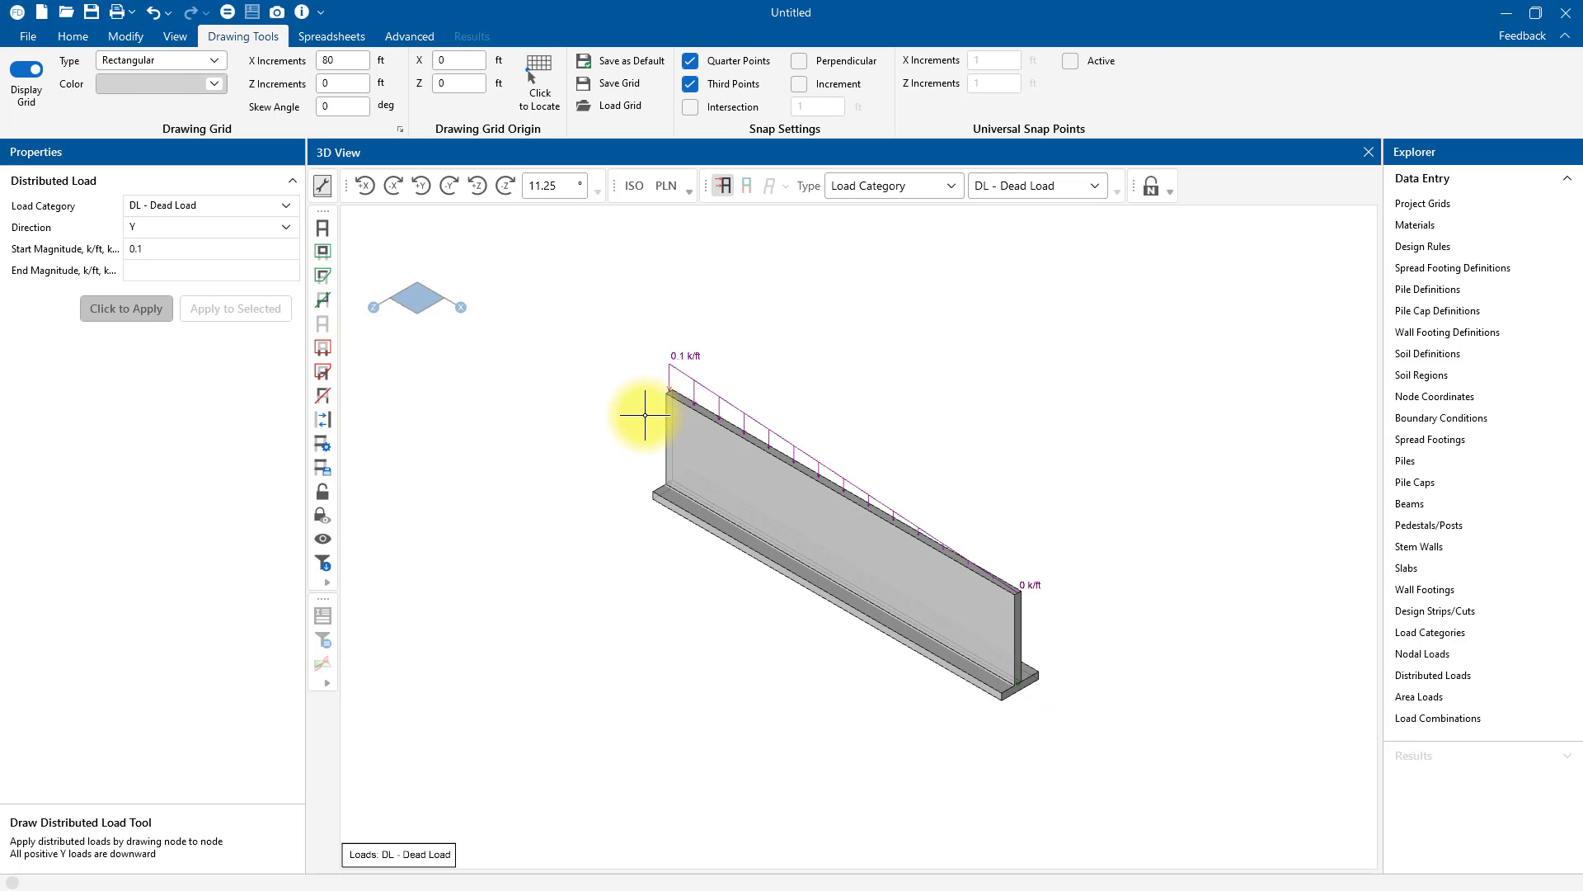
key("Escape")
Set the dead load's end magnitude to 0.1 k/ft so it is uniform
left_click(740, 409)
left_click(191, 319)
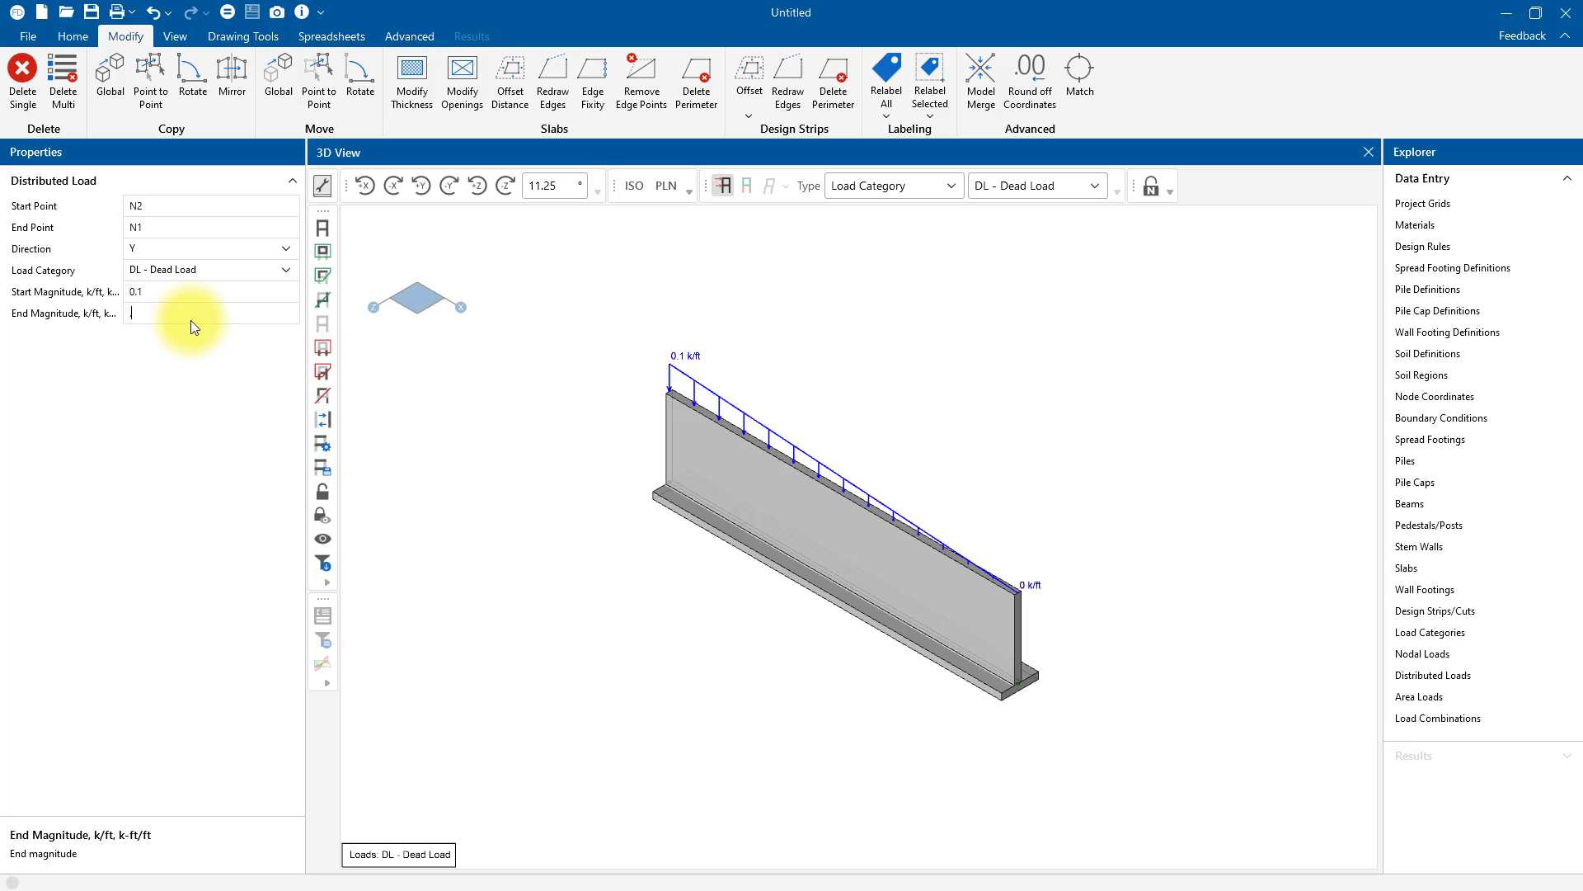
type("0.1")
key("Return")
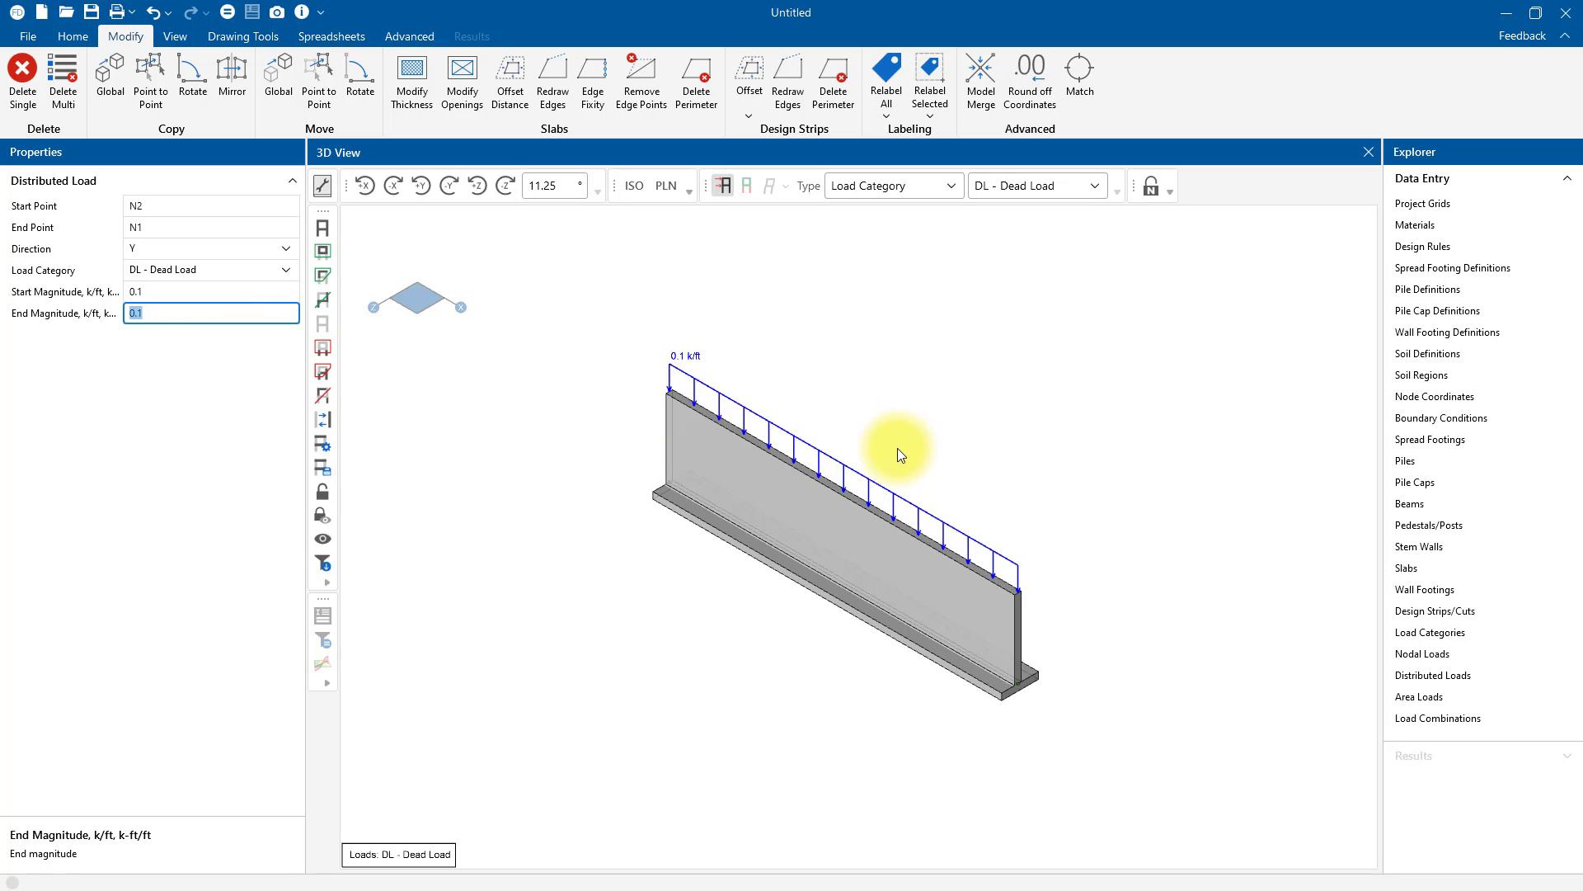
Set up a LL - Live Load distributed load with 0.5 k/ft start and end magnitudes
left_click(73, 37)
left_click(843, 78)
left_click(230, 203)
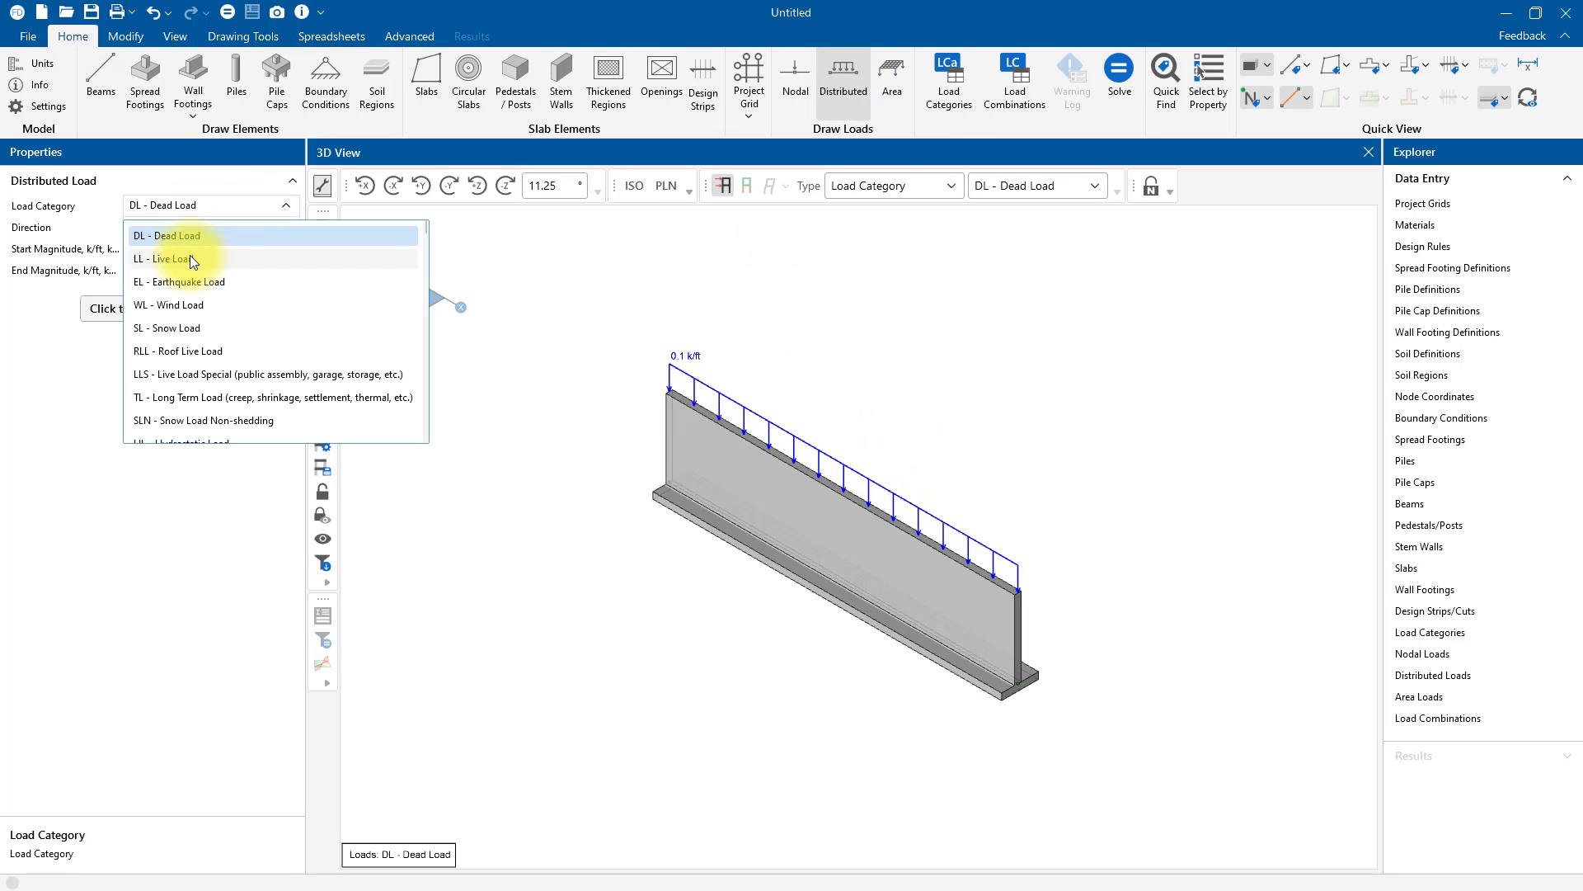
left_click(189, 258)
left_click(191, 252)
type(".5")
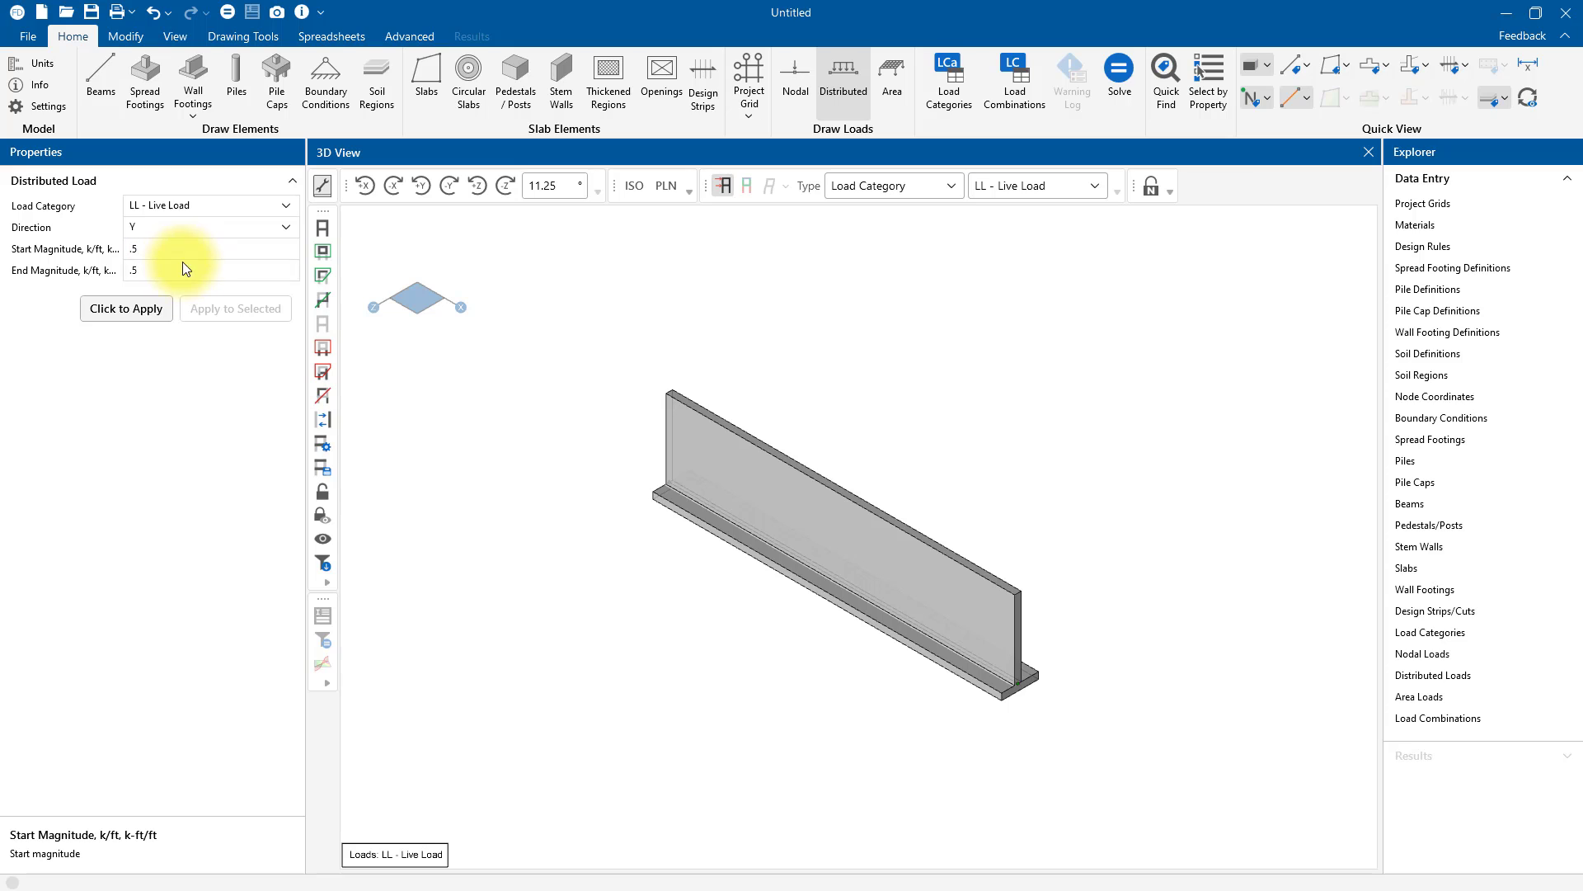
left_click(182, 265)
type(".5")
left_click(126, 307)
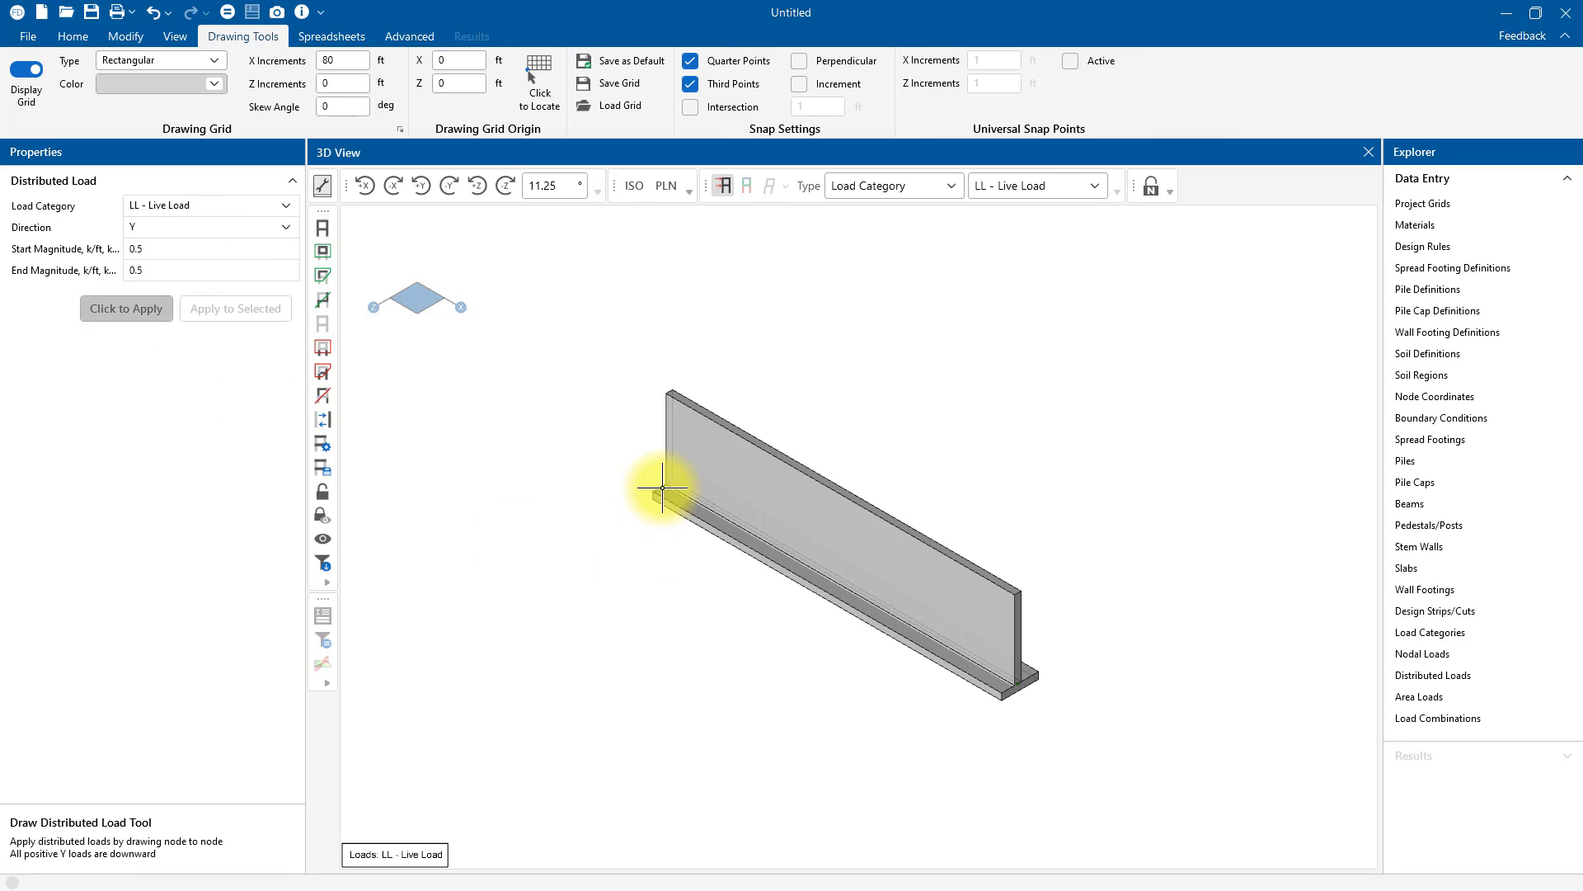
Draw the 0.5 k/ft live load along the full length of the wall
left_click(660, 493)
left_click(1019, 680)
key("Escape")
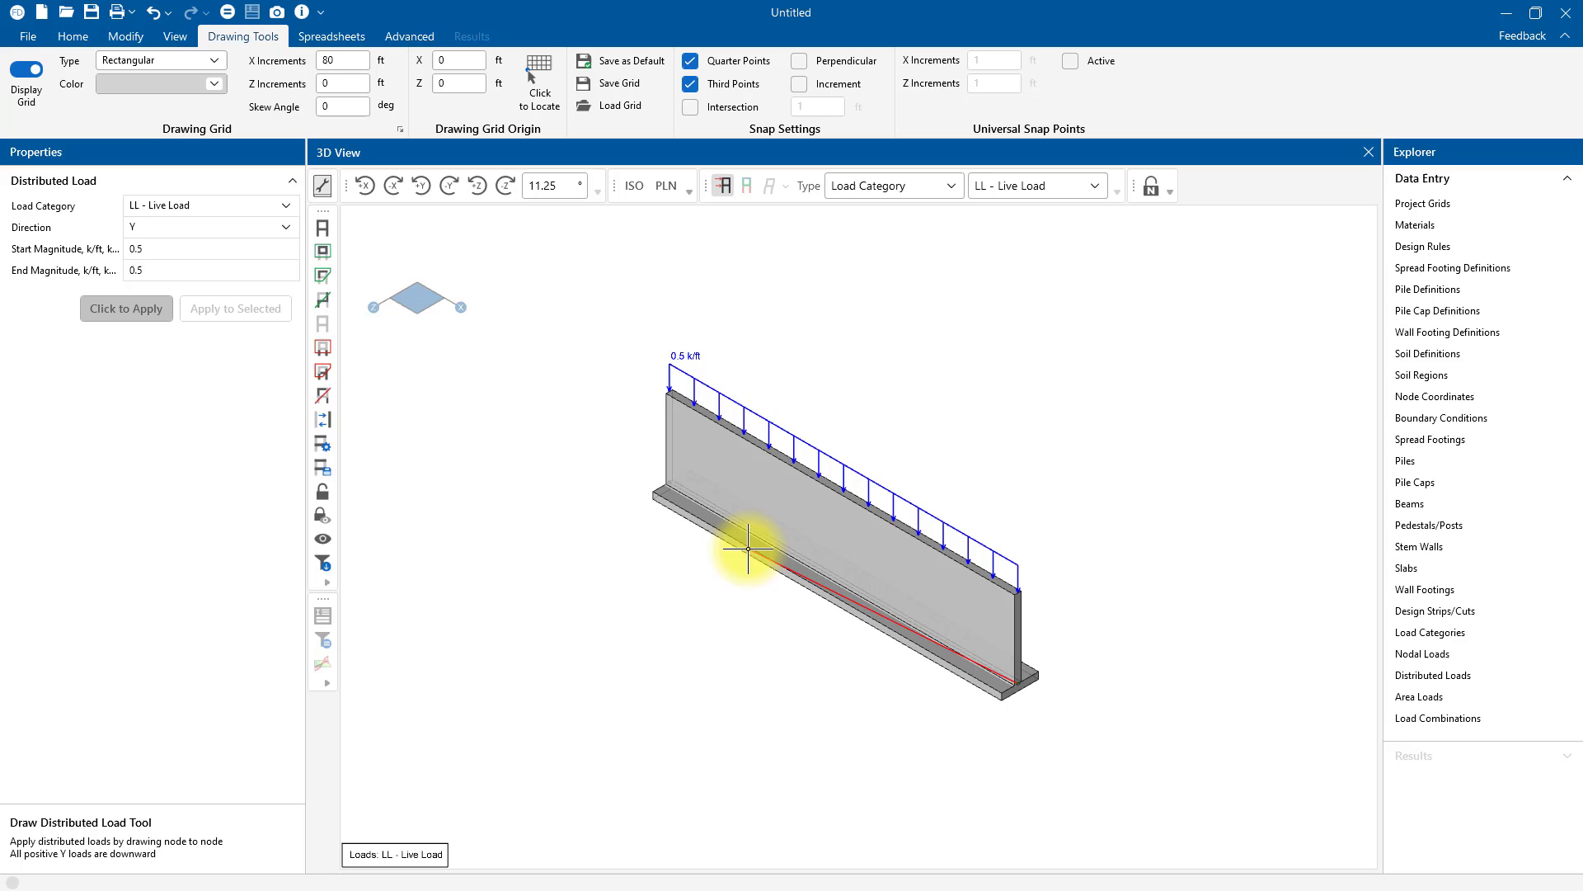
key("Escape")
Close the warning log and node reactions, then open the detail report for wall WF1
left_click(228, 12)
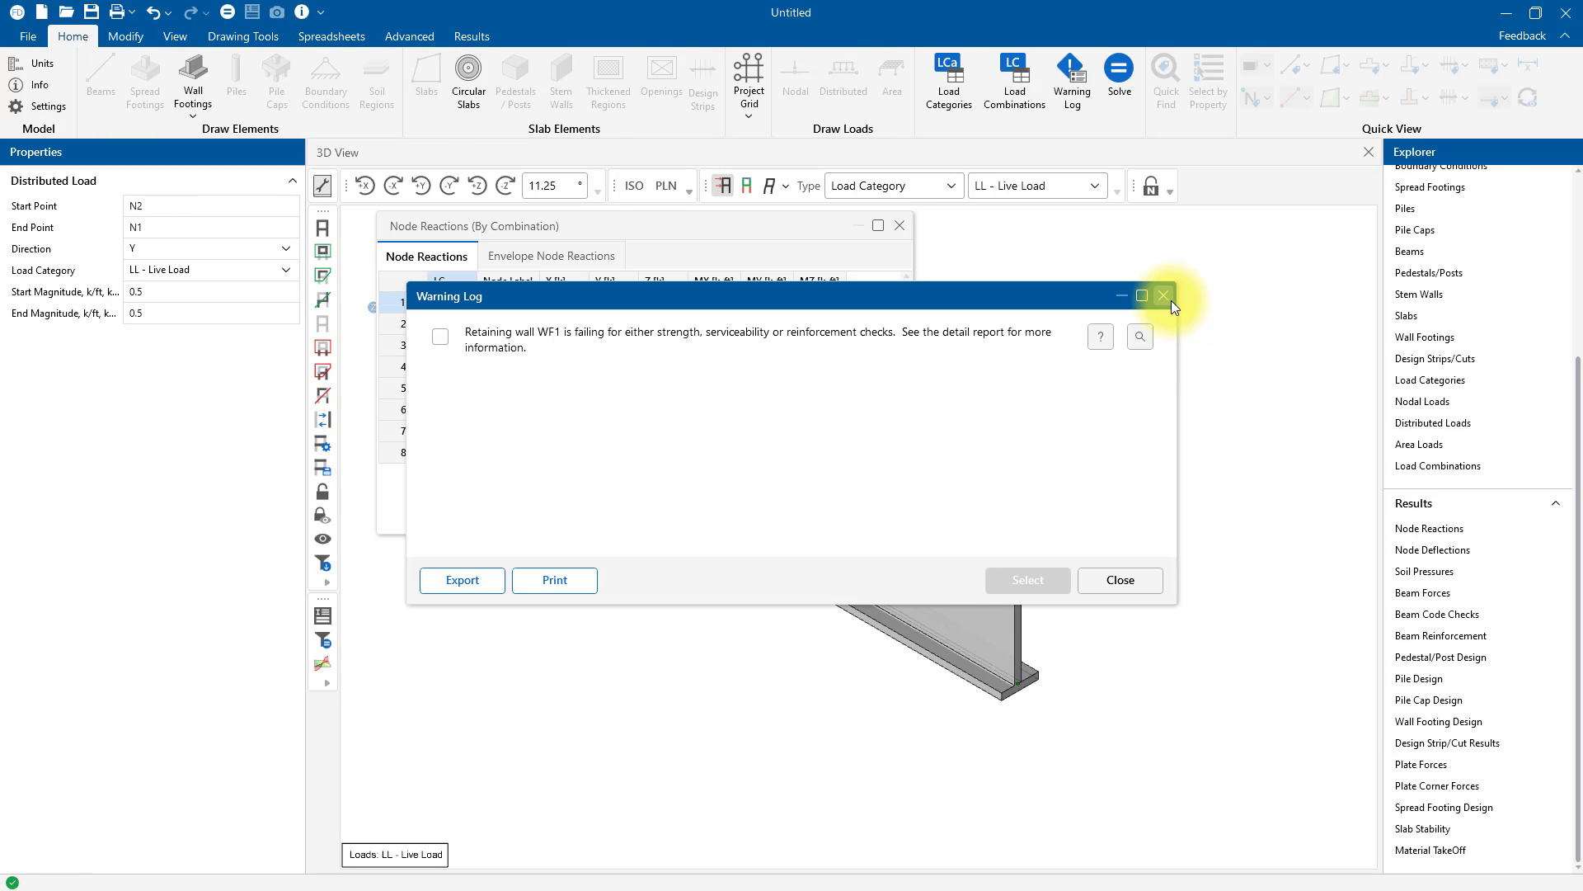
left_click(1163, 297)
left_click(902, 227)
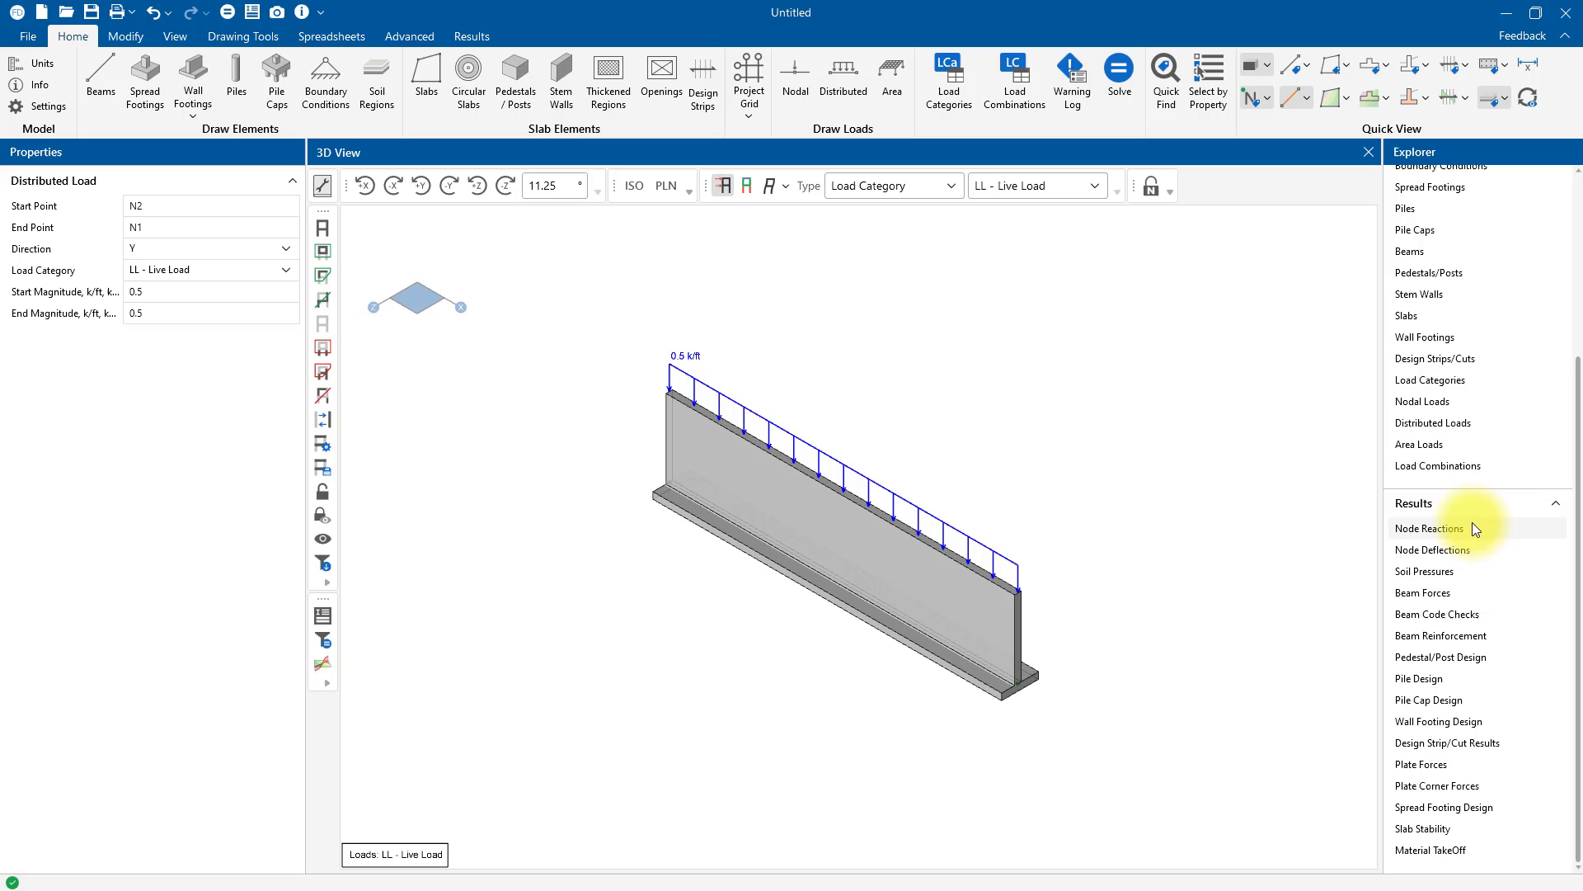
left_click(322, 619)
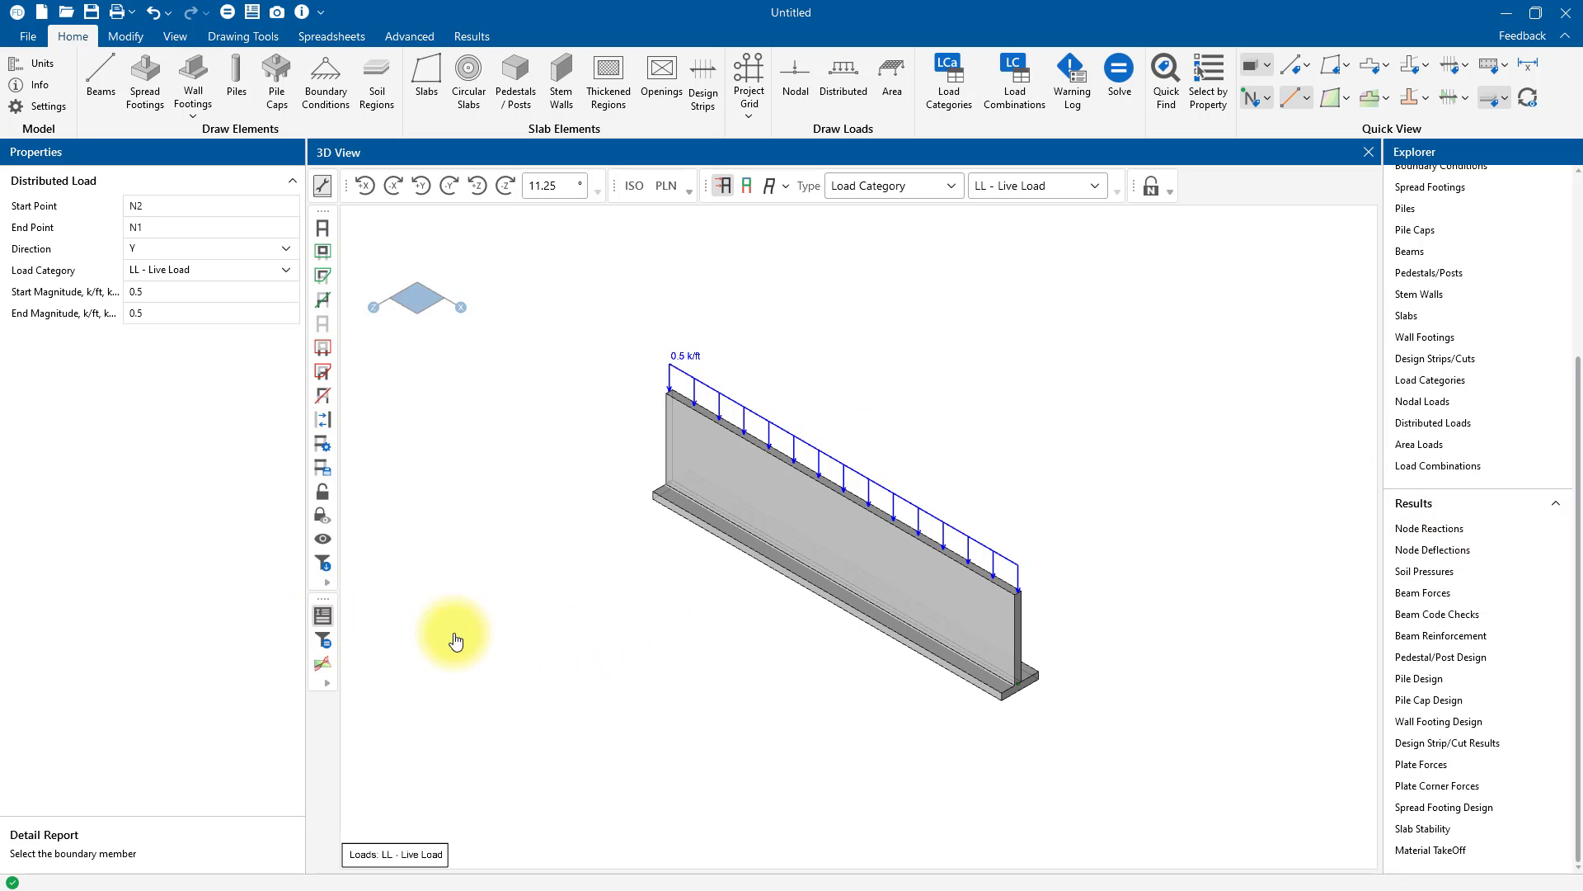
left_click(798, 558)
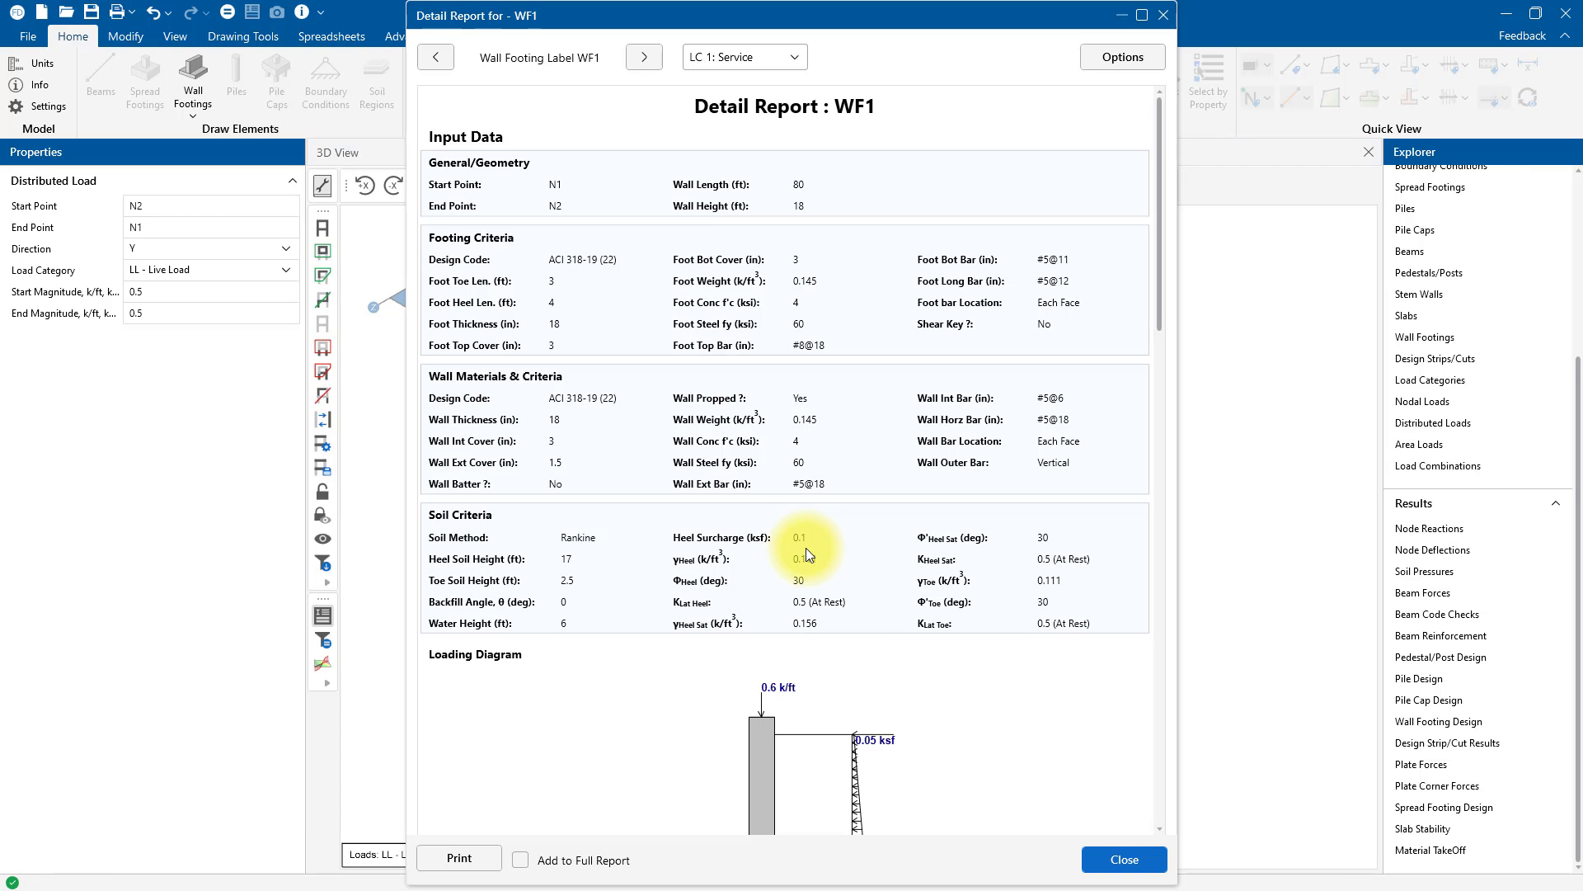
Scroll through WF1's report: input data, loading and force diagrams, and limit-state checks
scroll(803, 541, "down", 4)
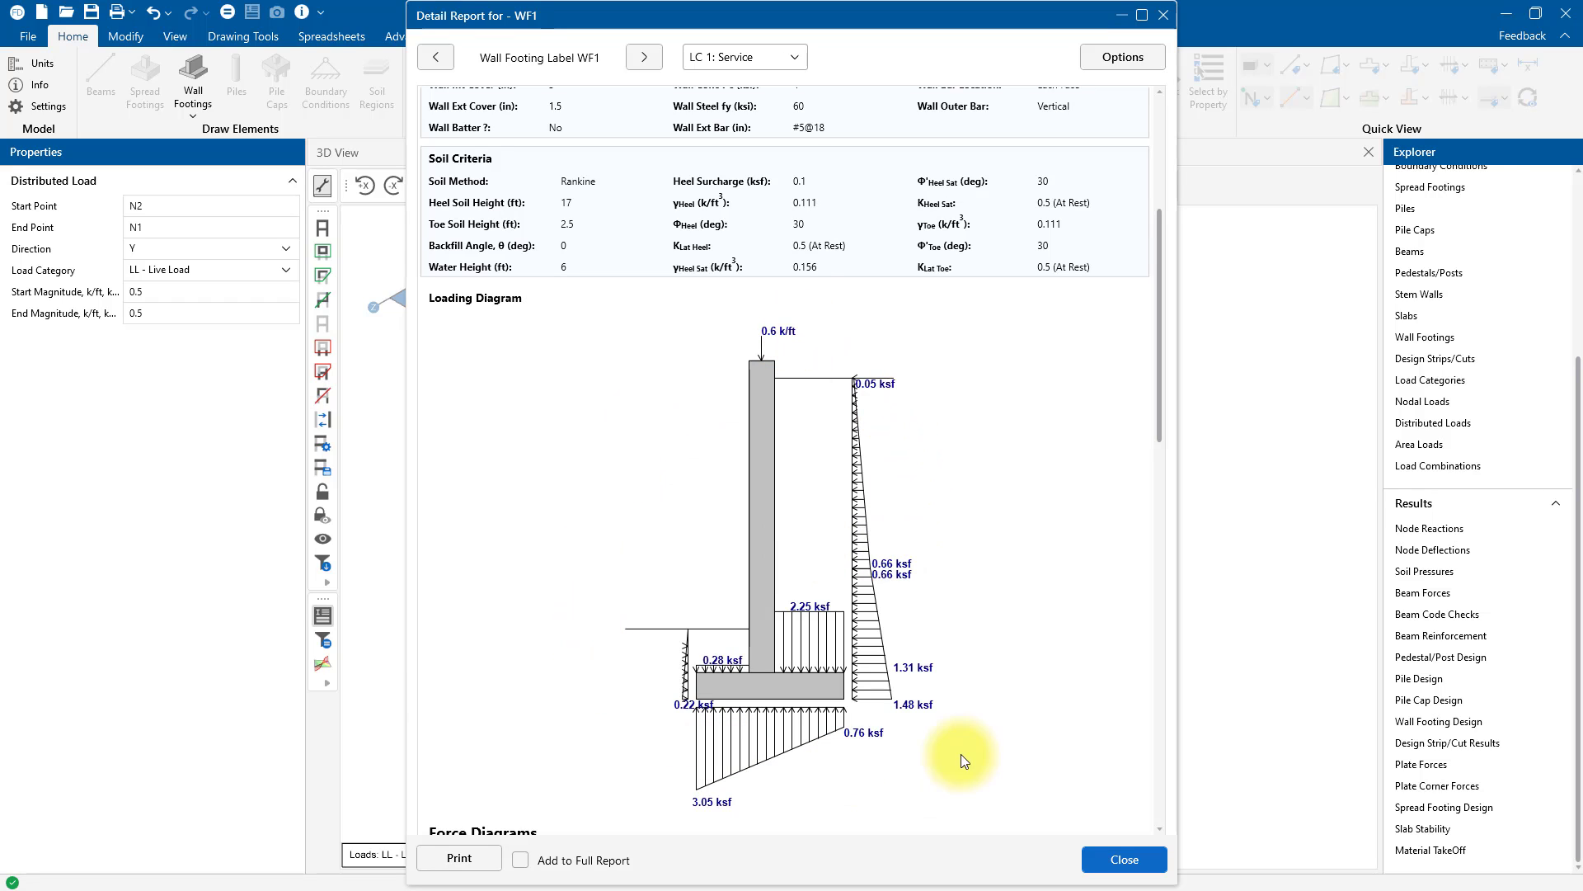
scroll(785, 388, "down", 9)
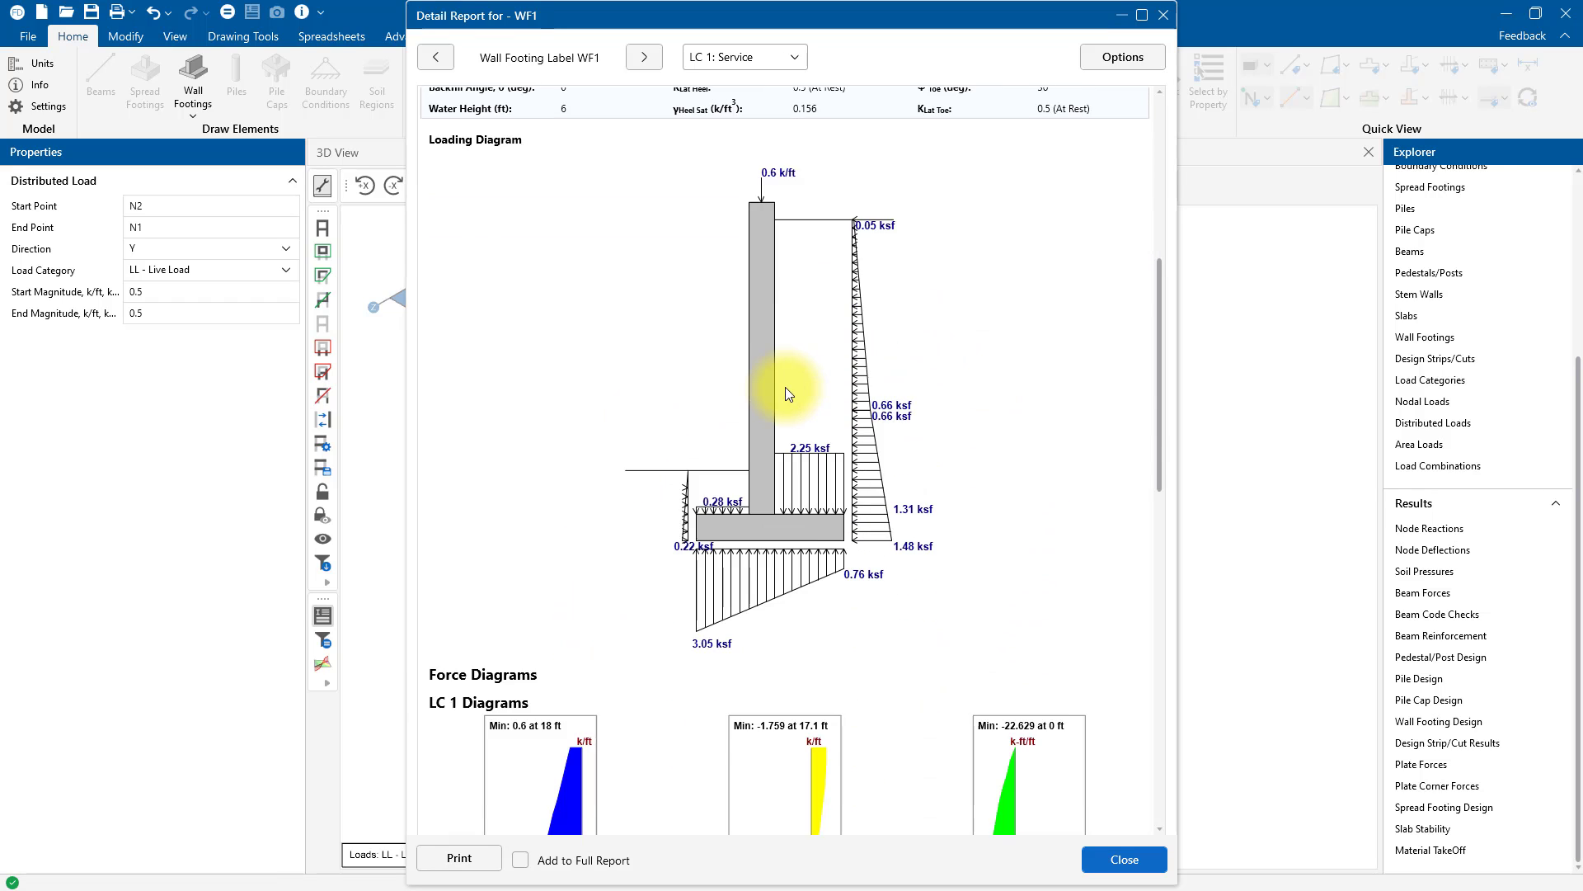
scroll(785, 390, "down", 5)
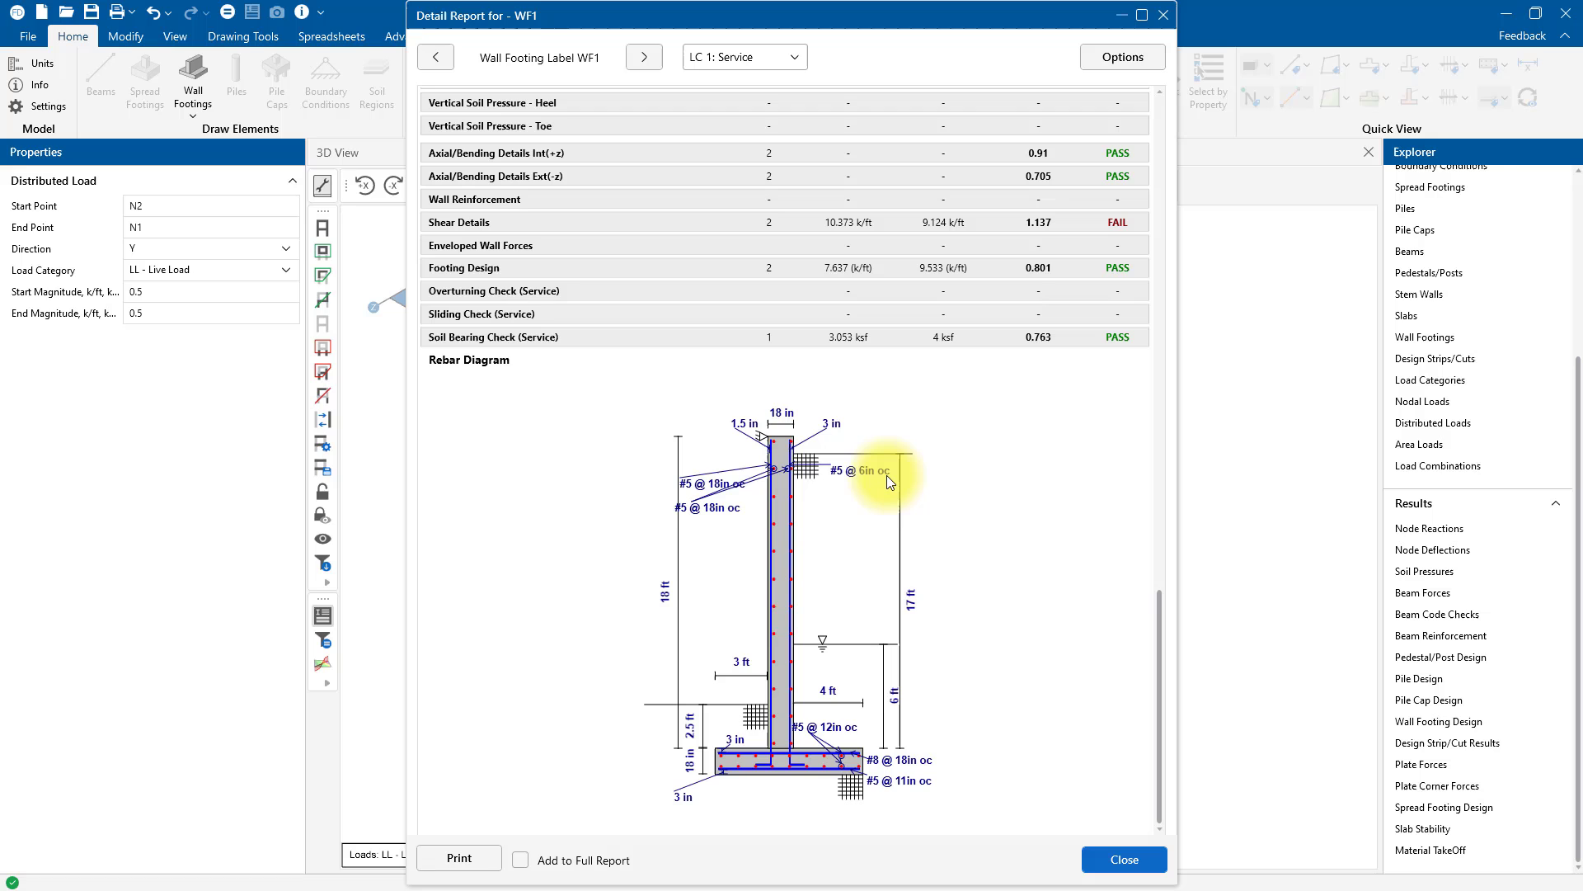
scroll(887, 475, "up", 15)
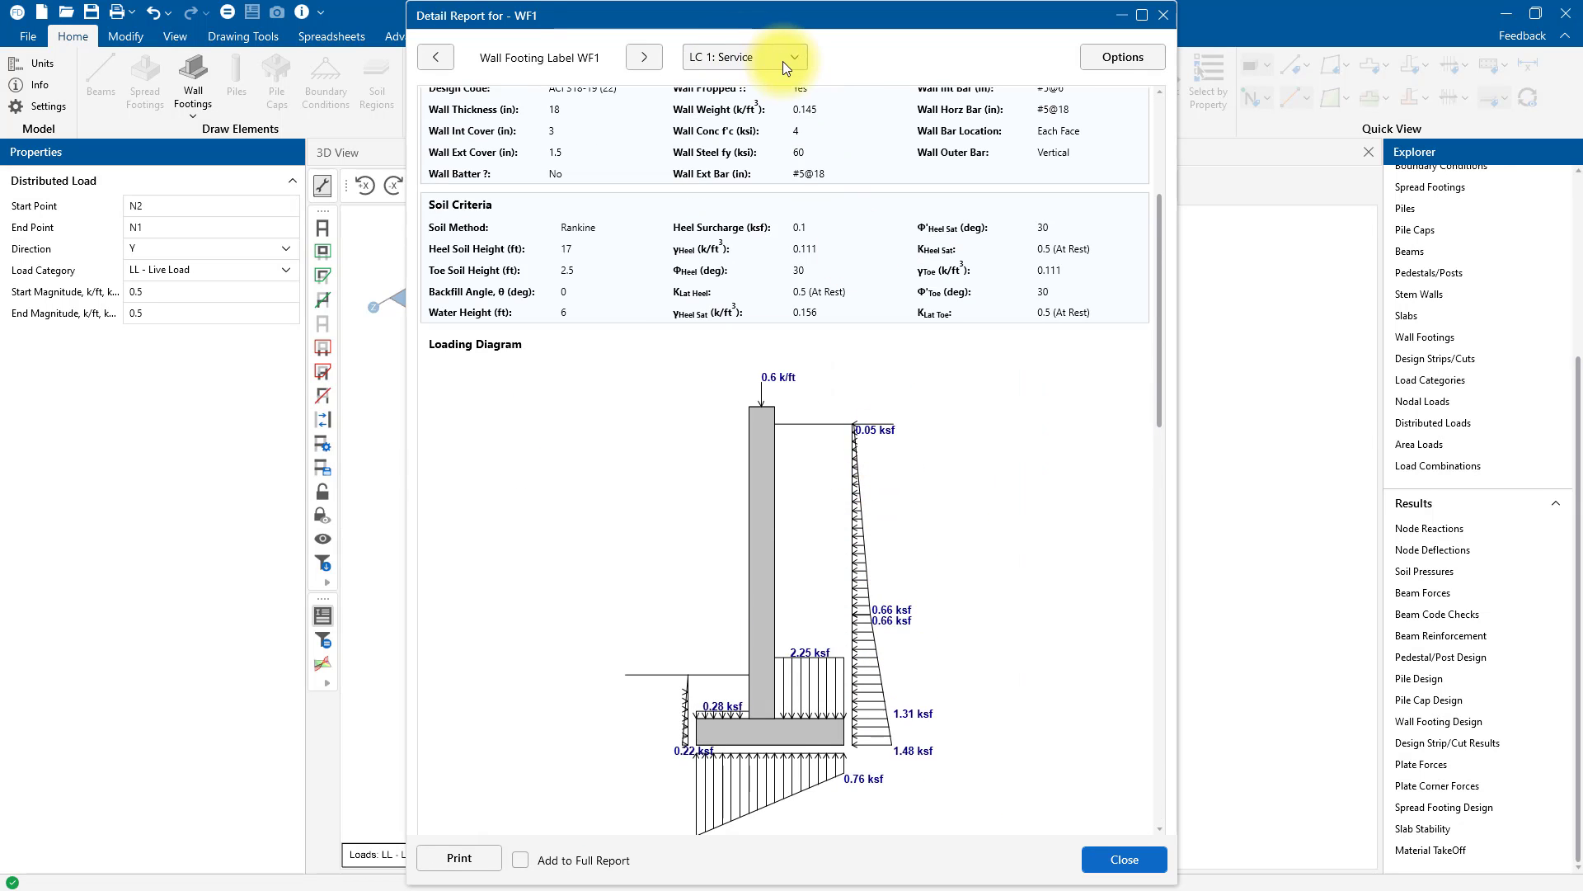
left_click(788, 57)
left_click(782, 122)
left_click(780, 58)
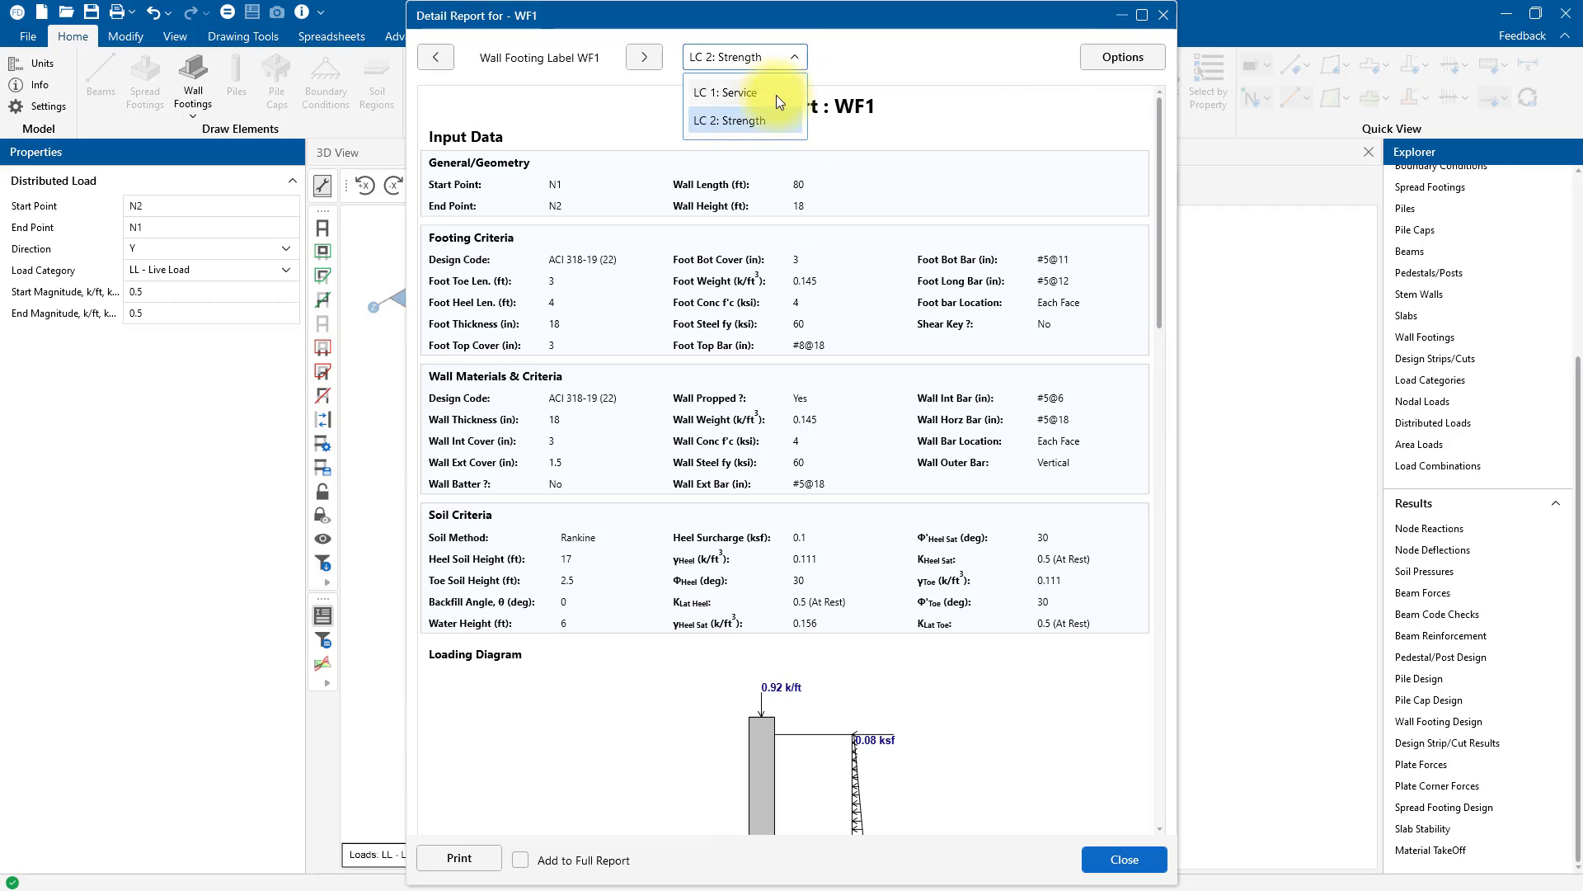
left_click(775, 96)
scroll(841, 401, "down", 6)
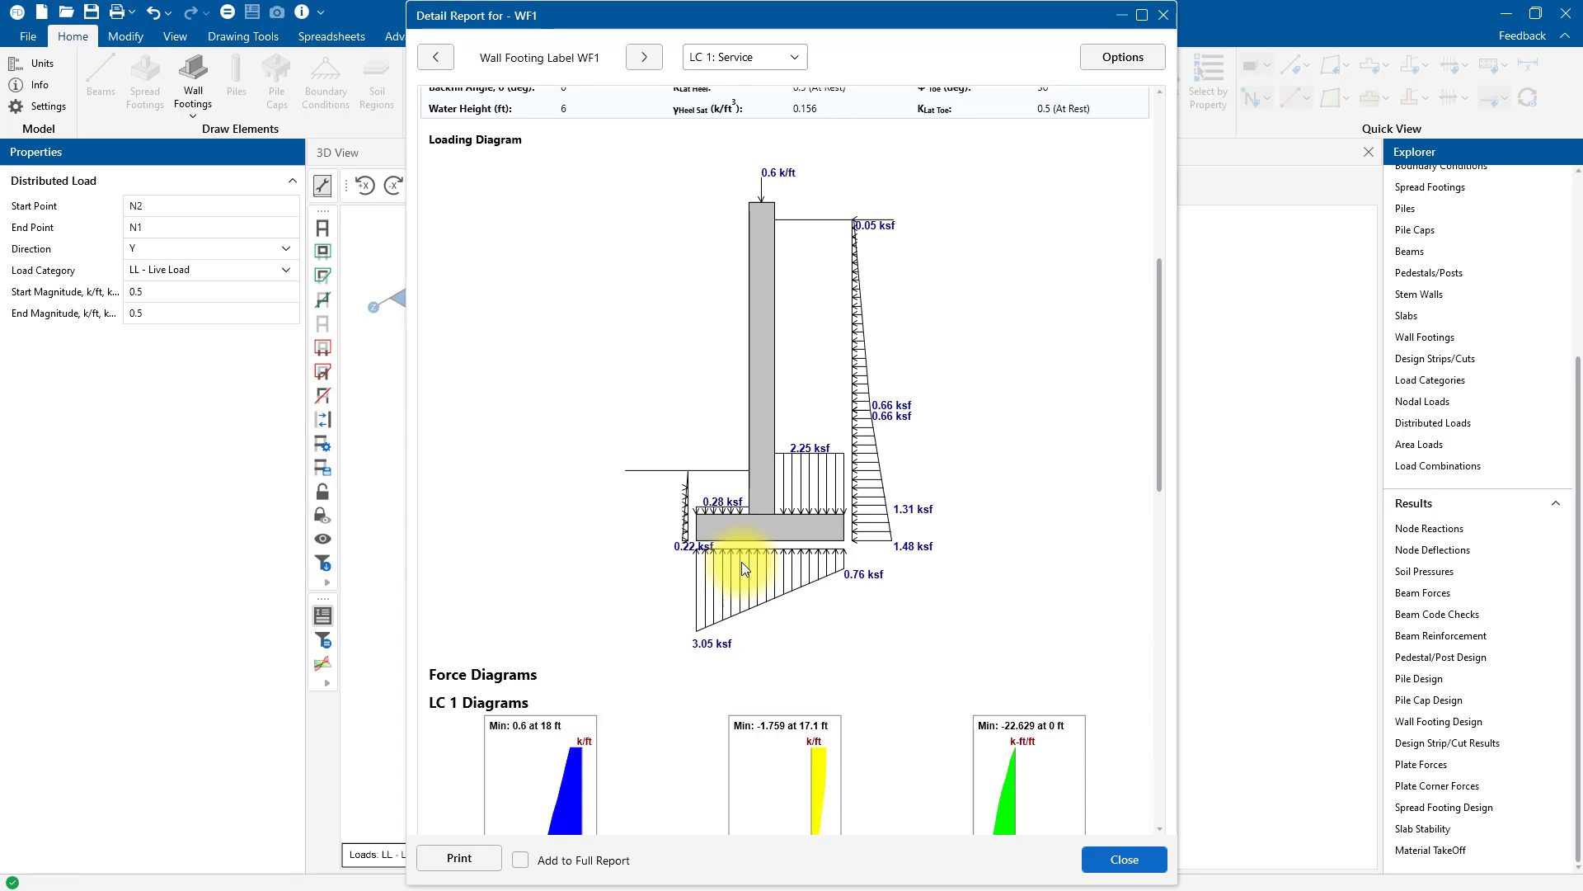
scroll(741, 562, "up", 6)
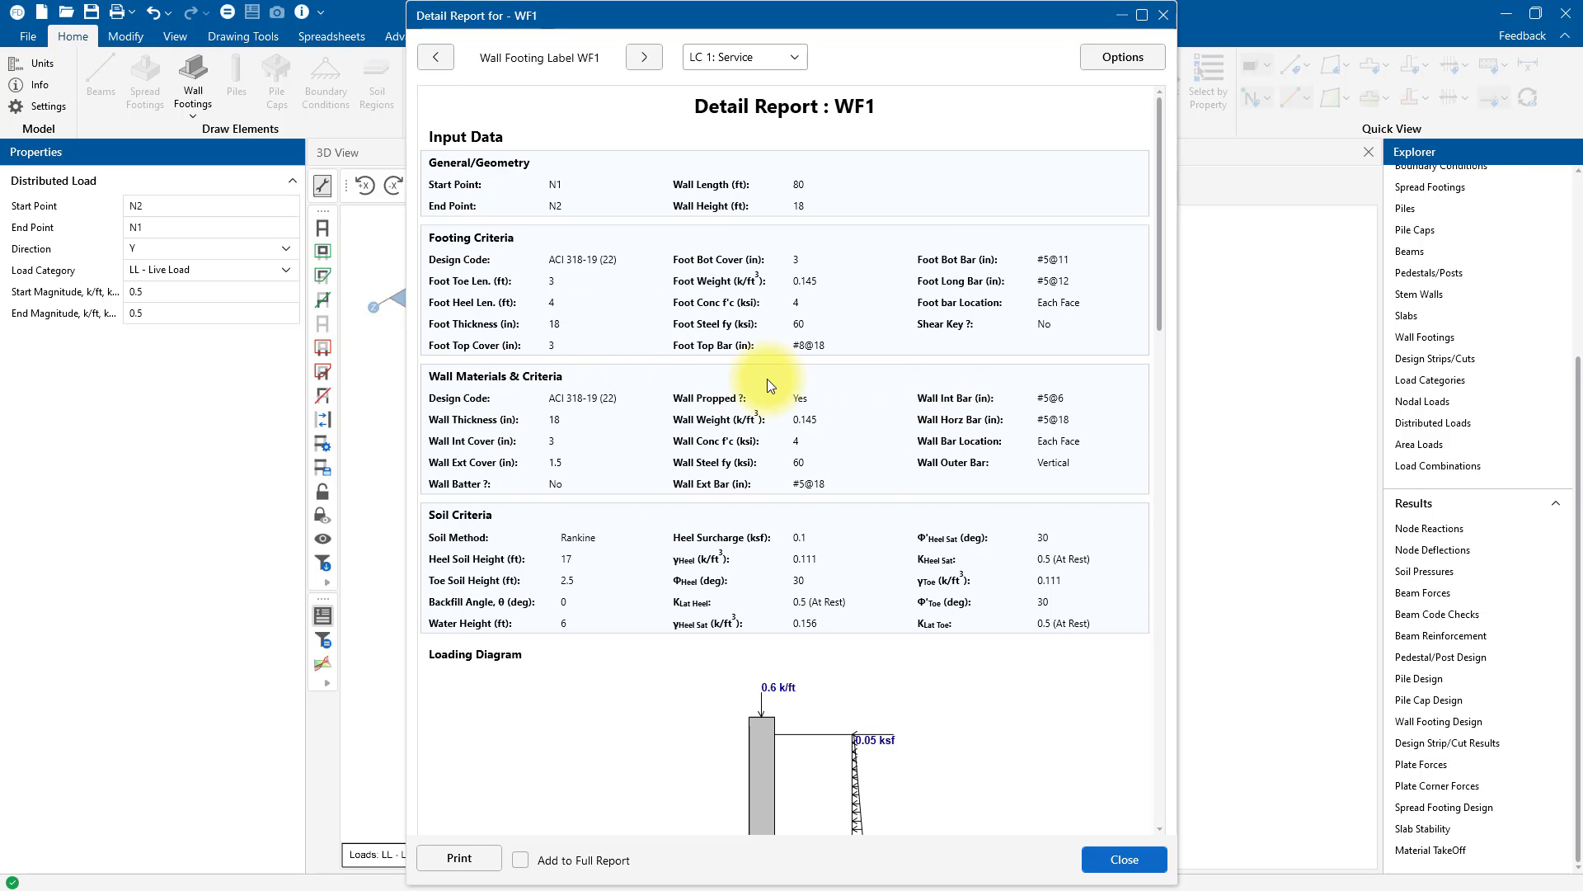
Expand WF1's Footing Design, Soil Bearing, Overturning and Sliding check rows
scroll(767, 381, "down", 13)
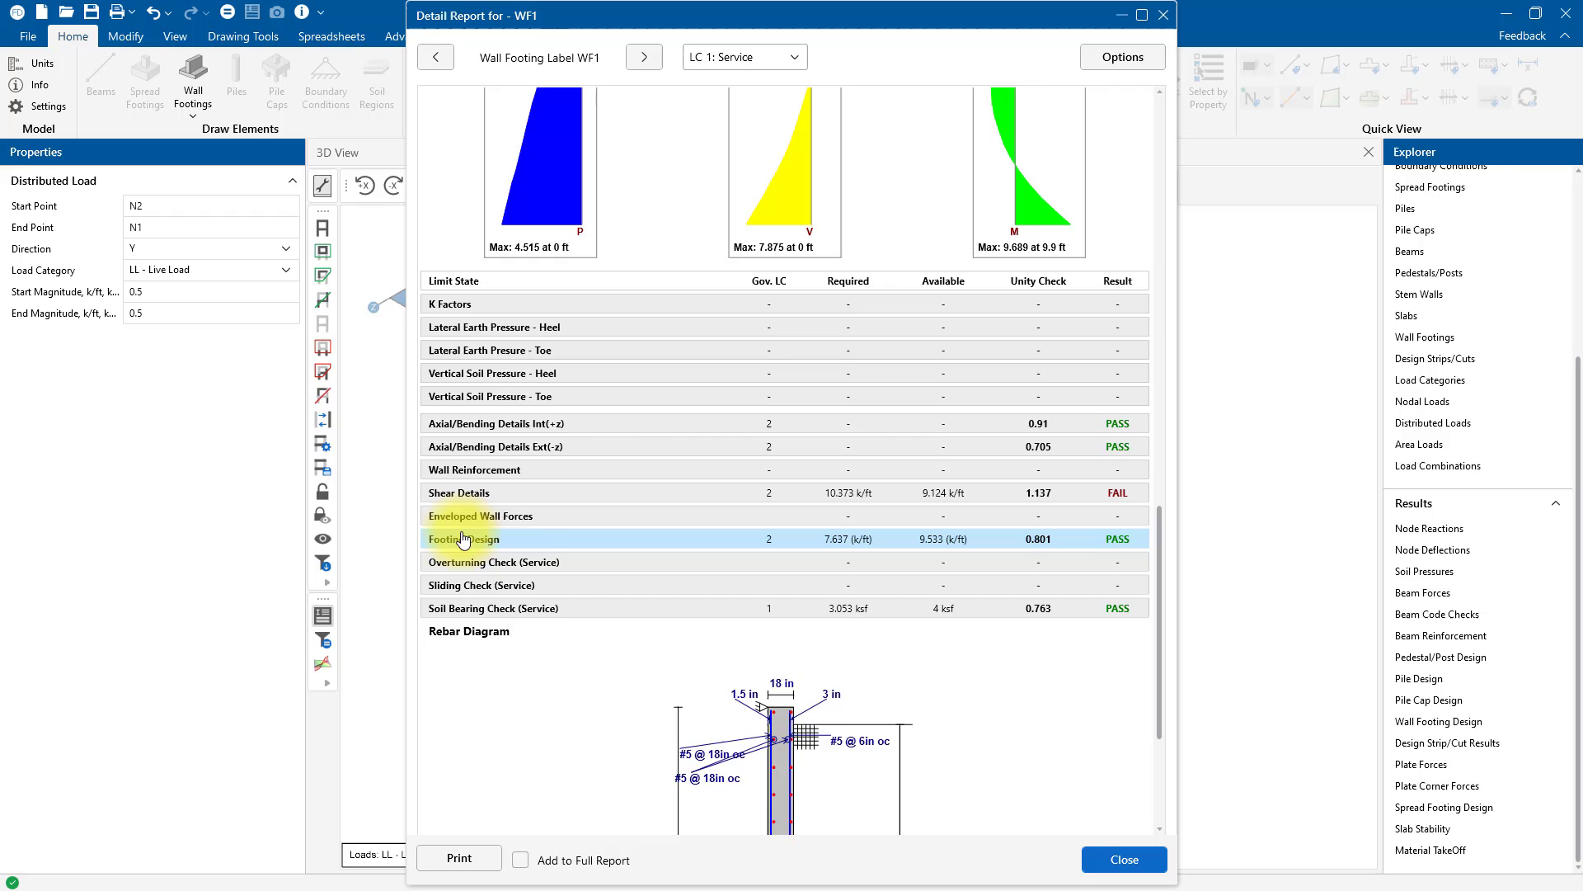
left_click(569, 537)
scroll(576, 532, "down", 2)
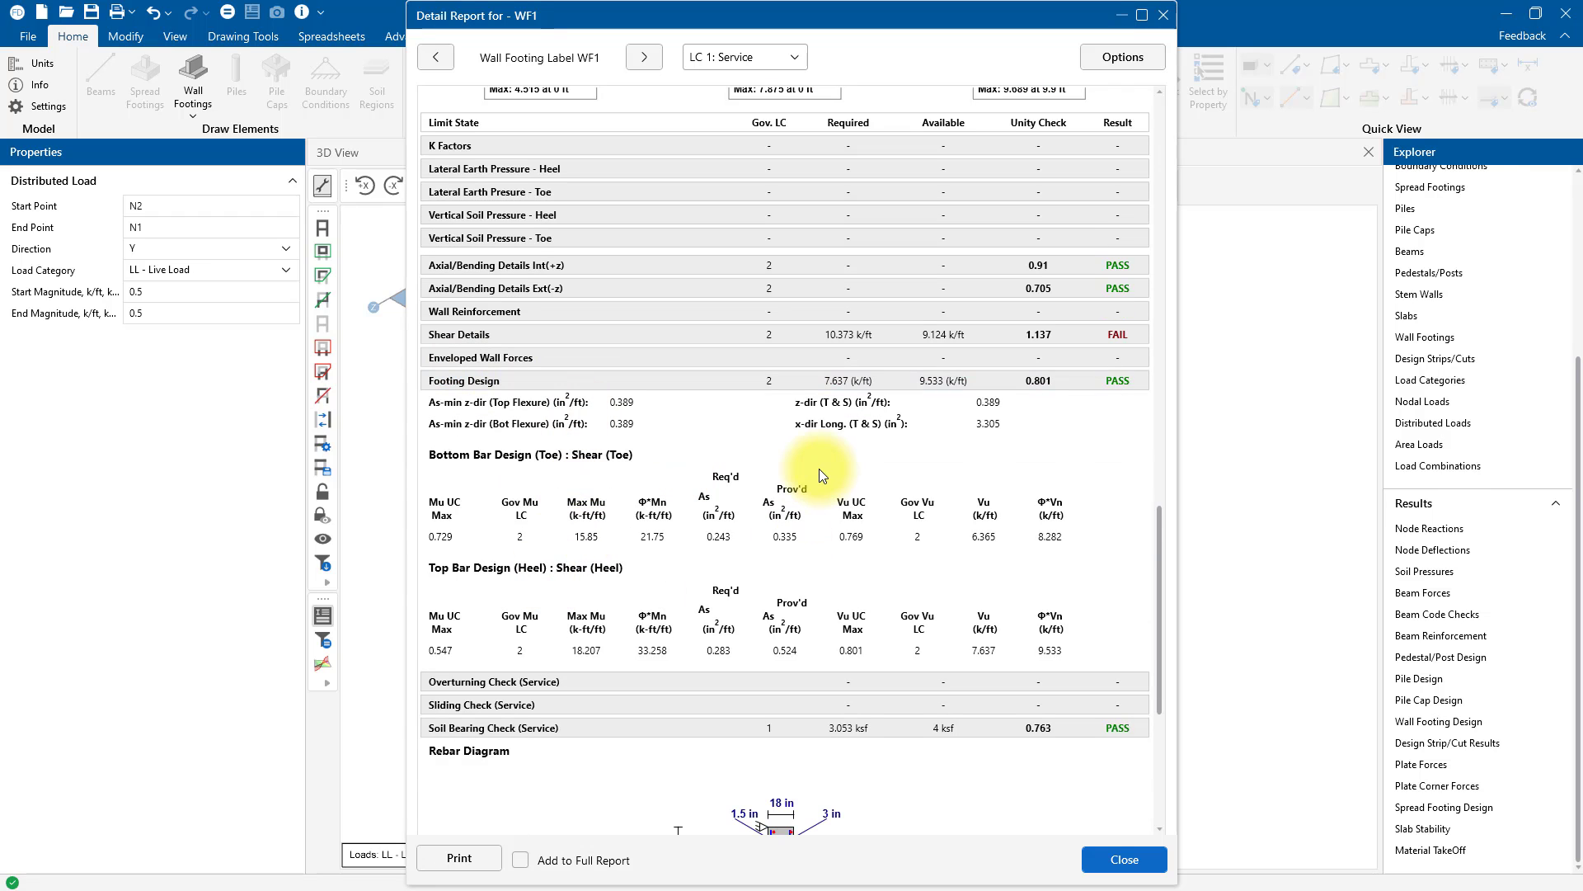
left_click(495, 725)
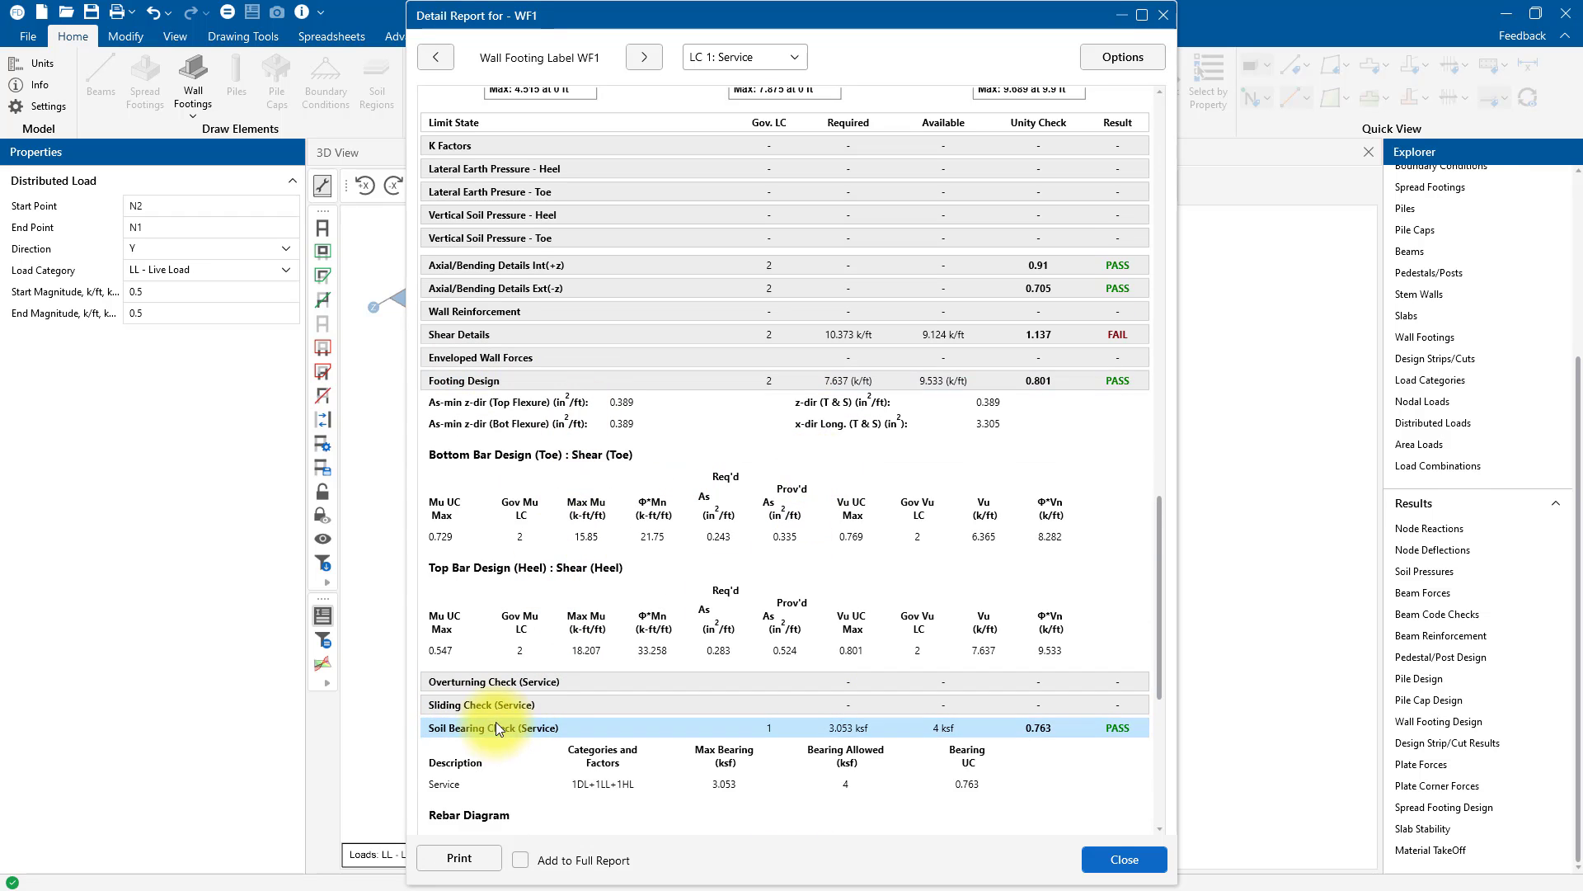
scroll(495, 724, "down", 3)
scroll(493, 720, "up", 1)
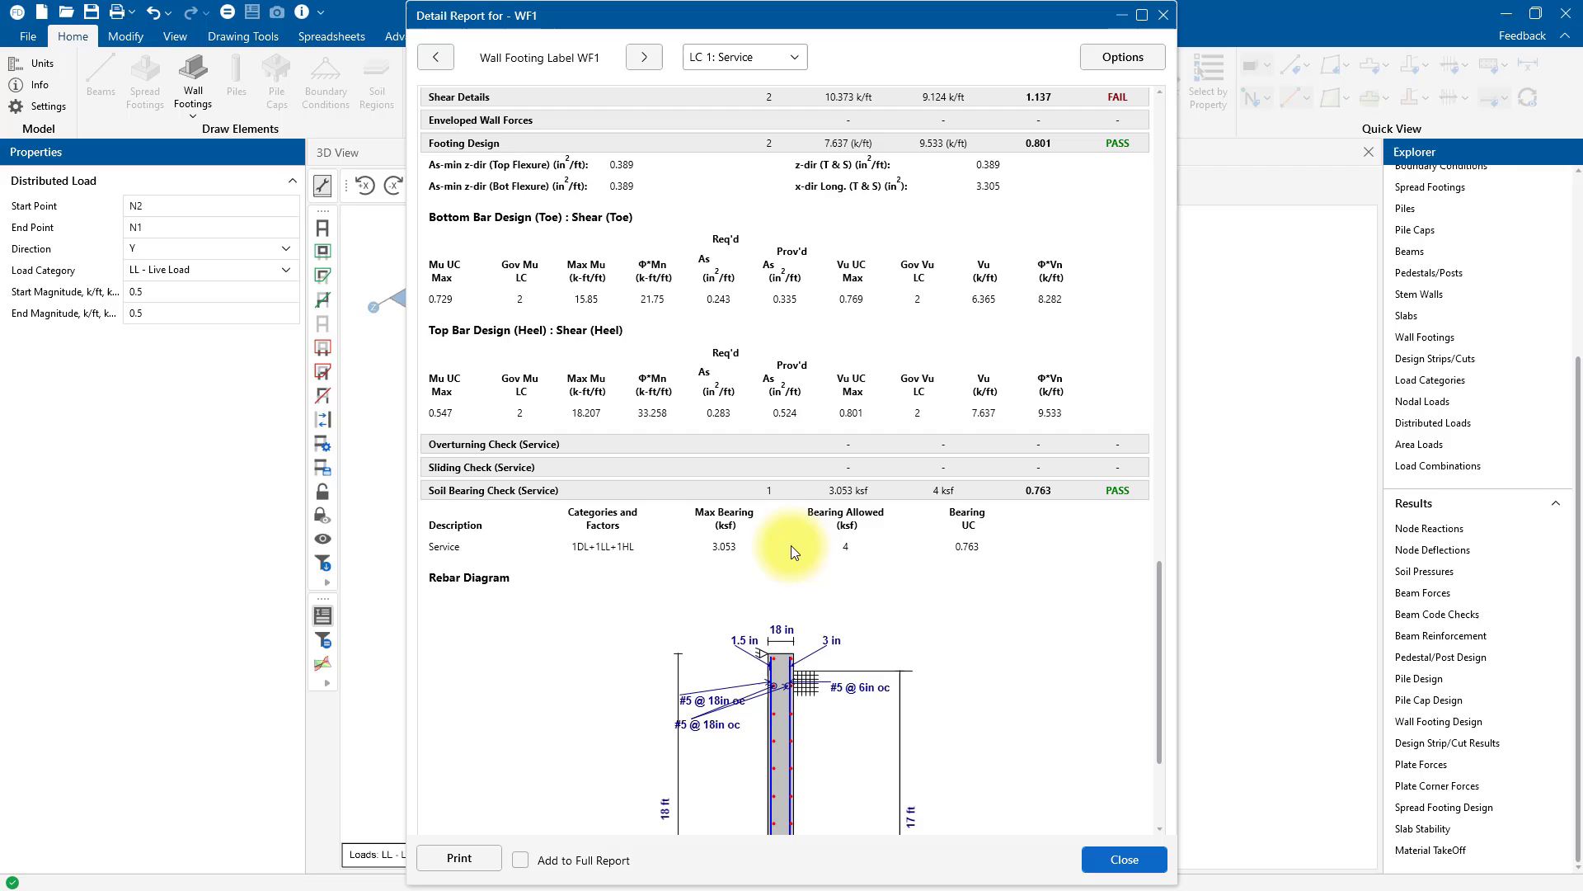
left_click(564, 447)
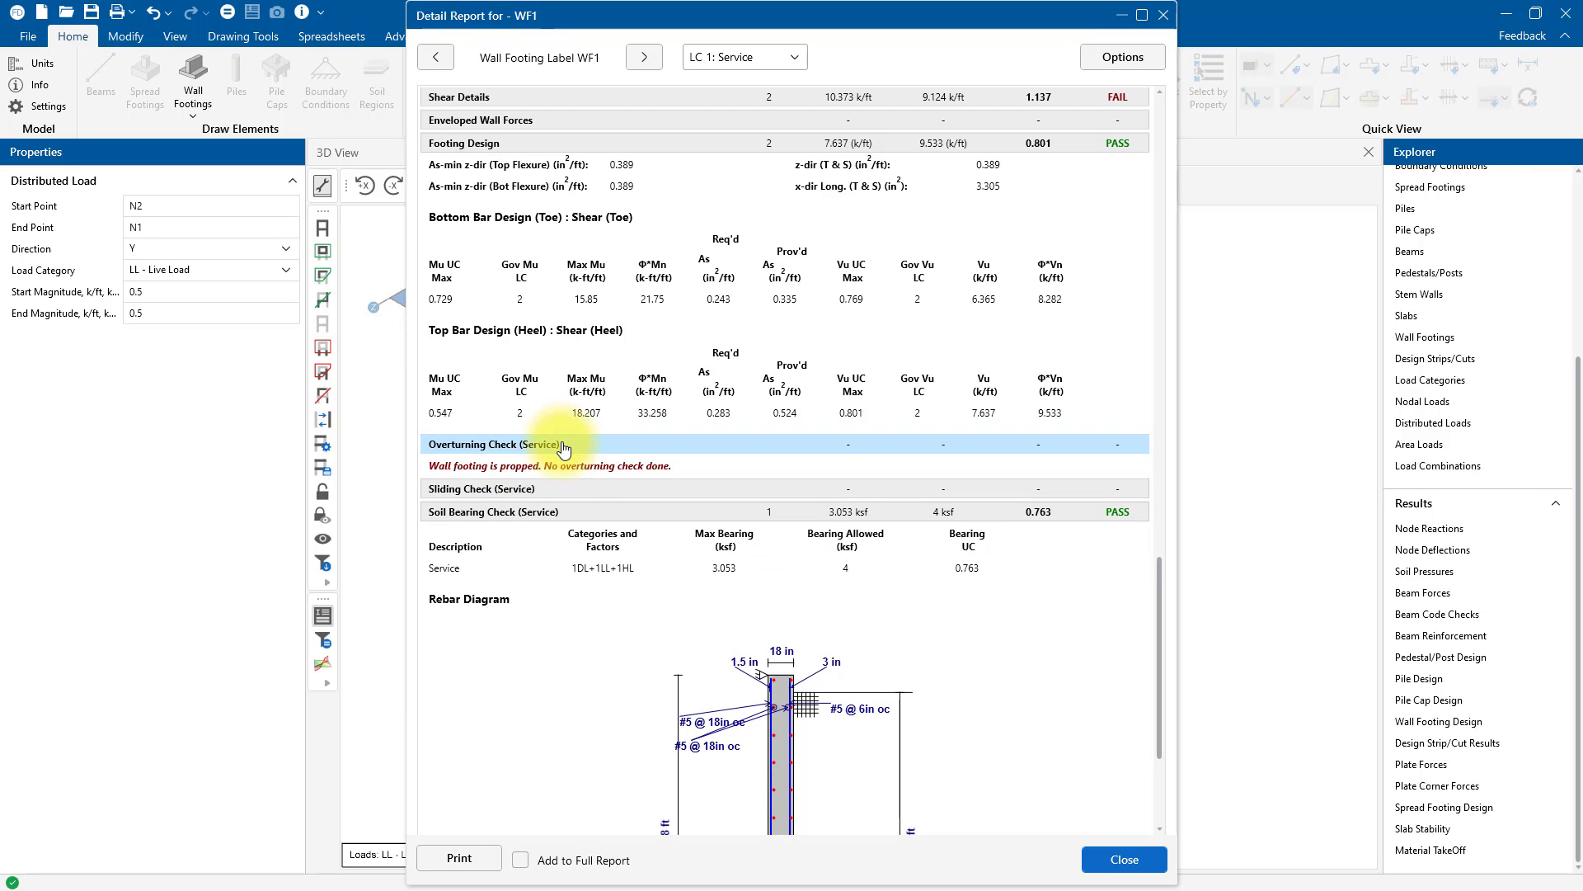
left_click(528, 489)
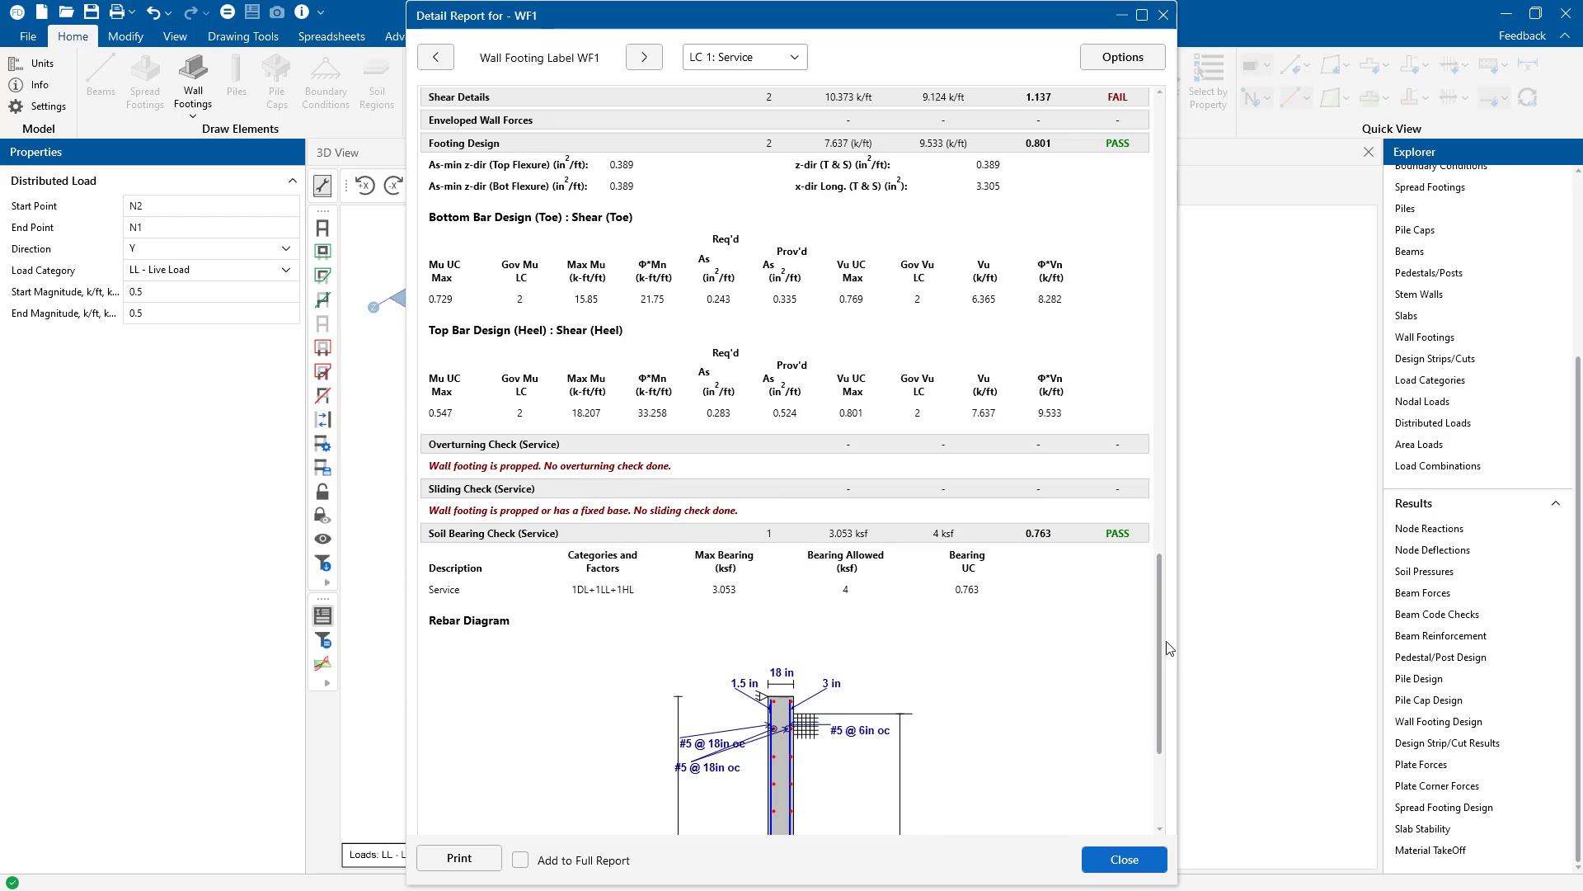
left_click_drag(1160, 634, 1133, 244)
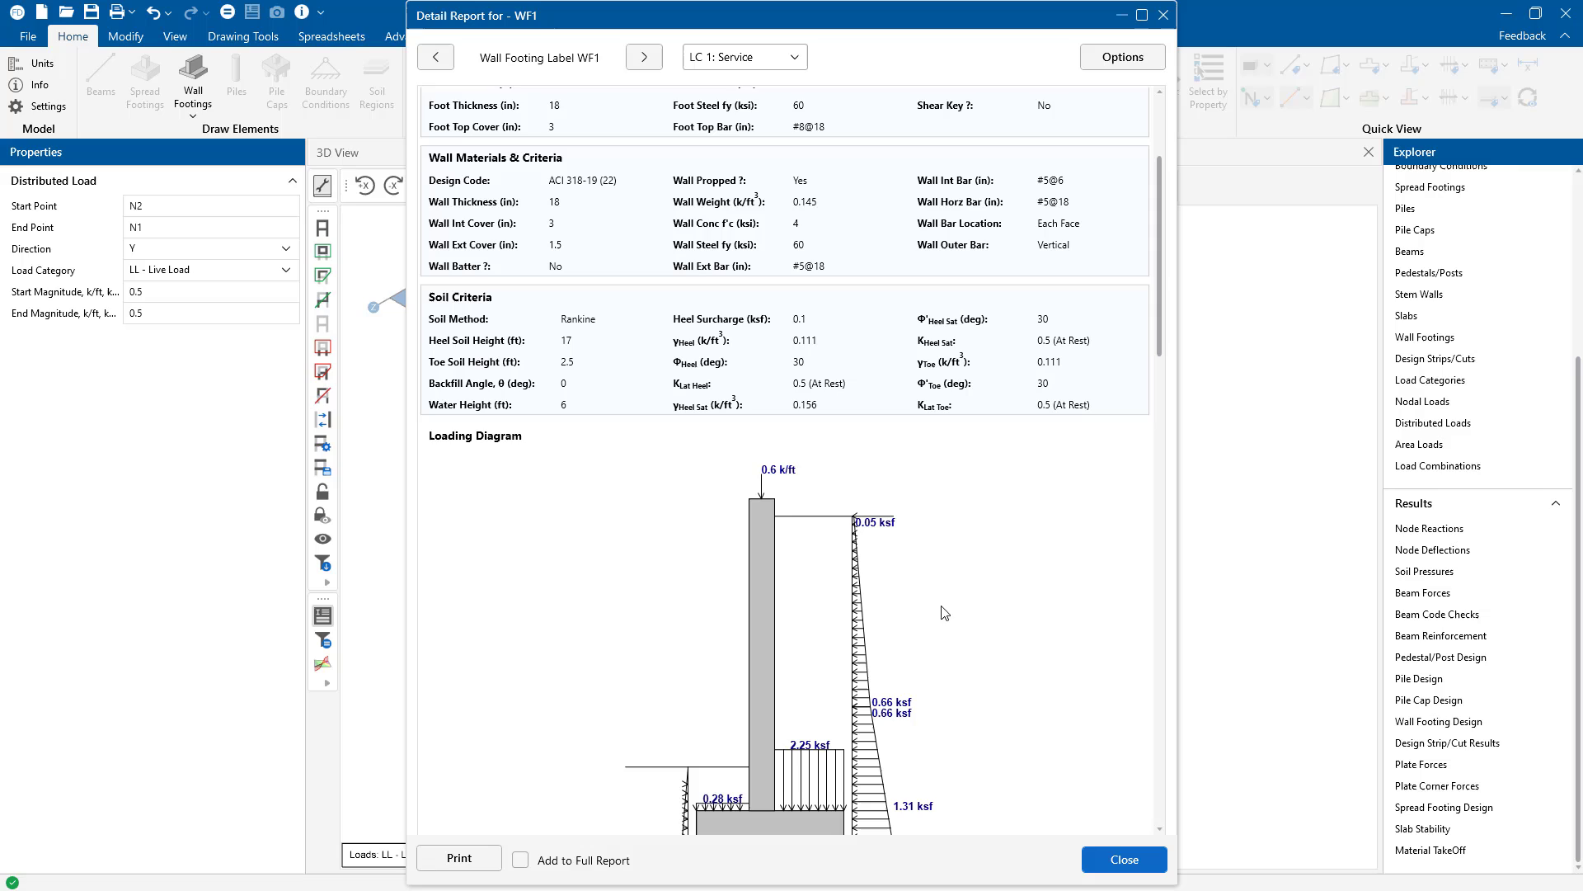